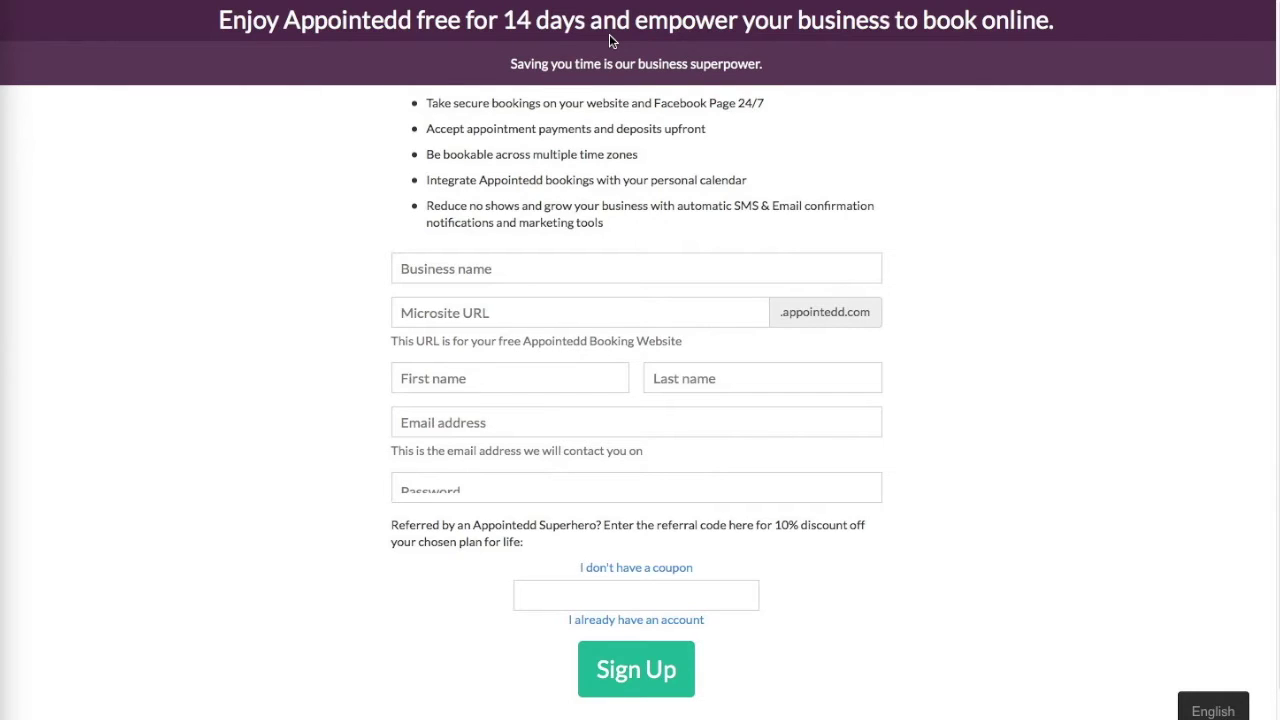
- Enter the business name CALM Beauty & Hair and the owner's first and last name
left_click(506, 269)
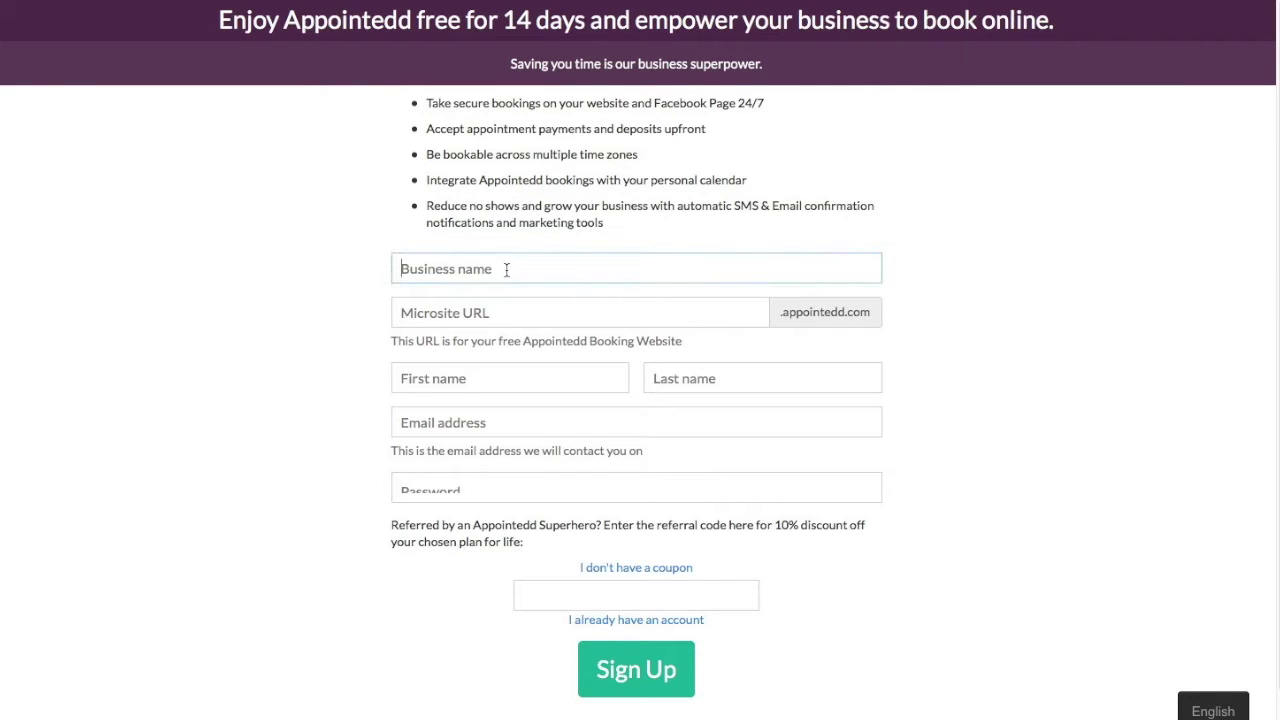
type("CALM ")
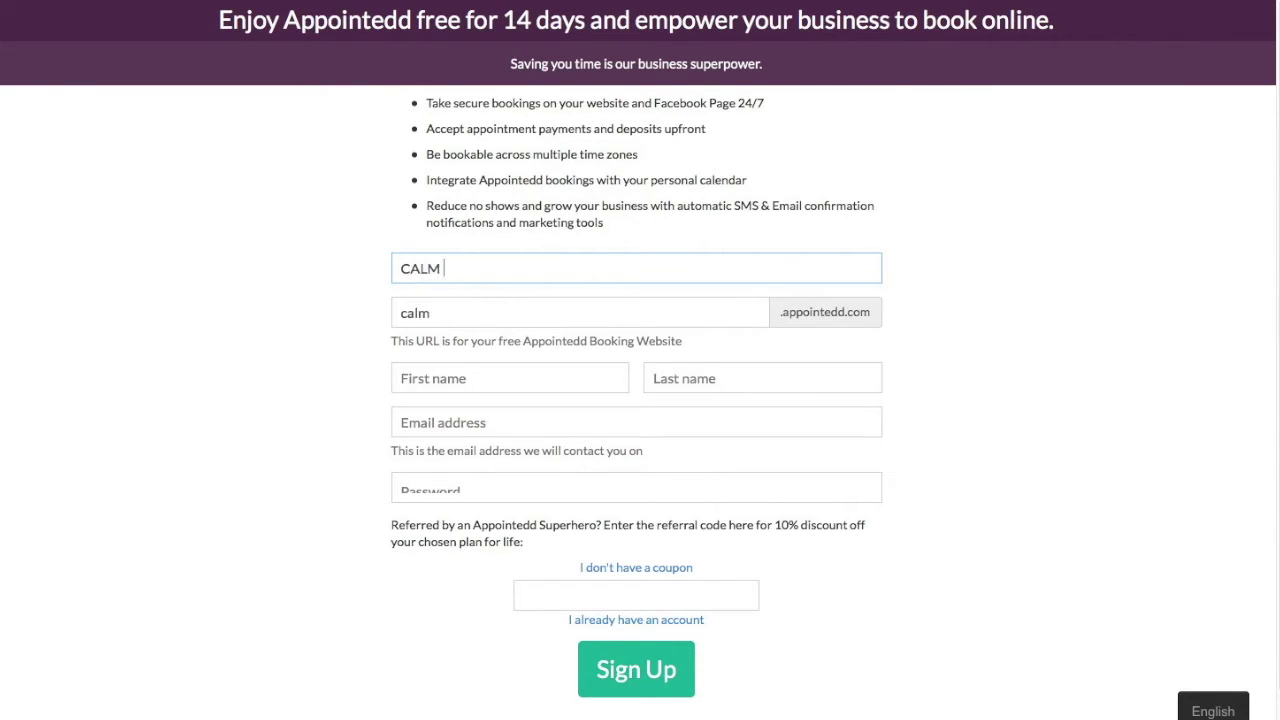
type("Beauty & Ha")
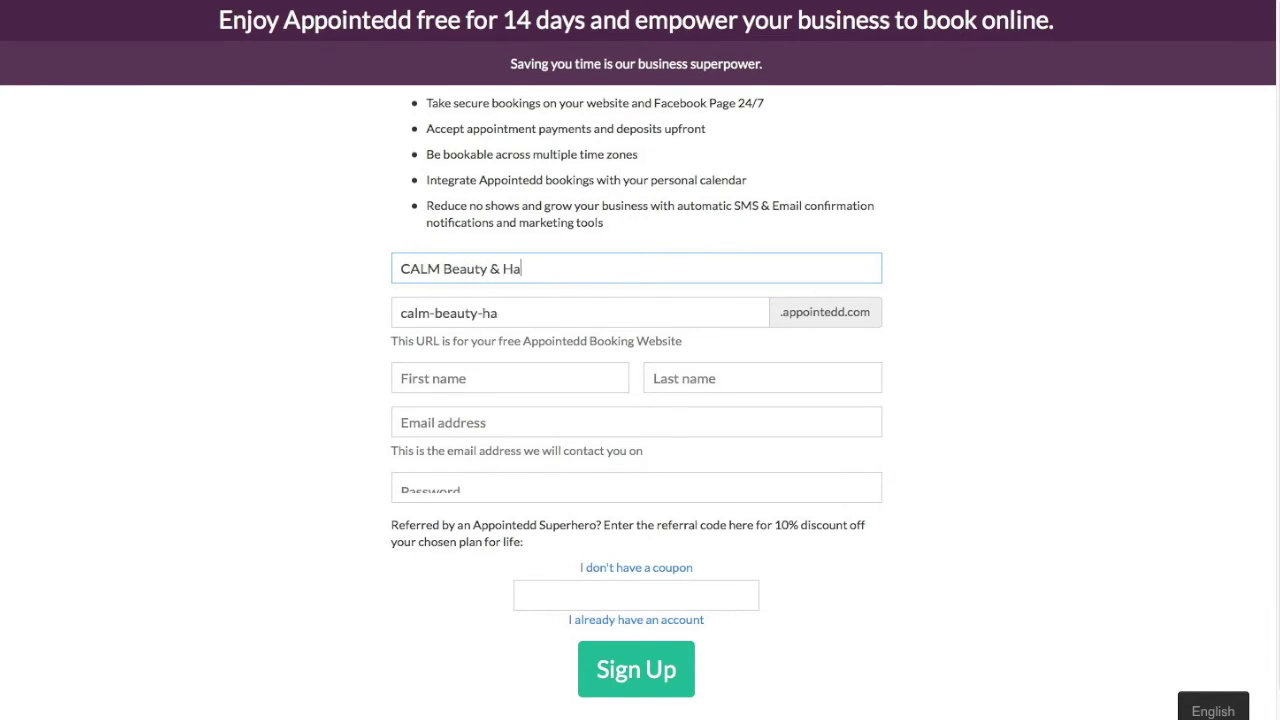
type("ir")
key("Tab")
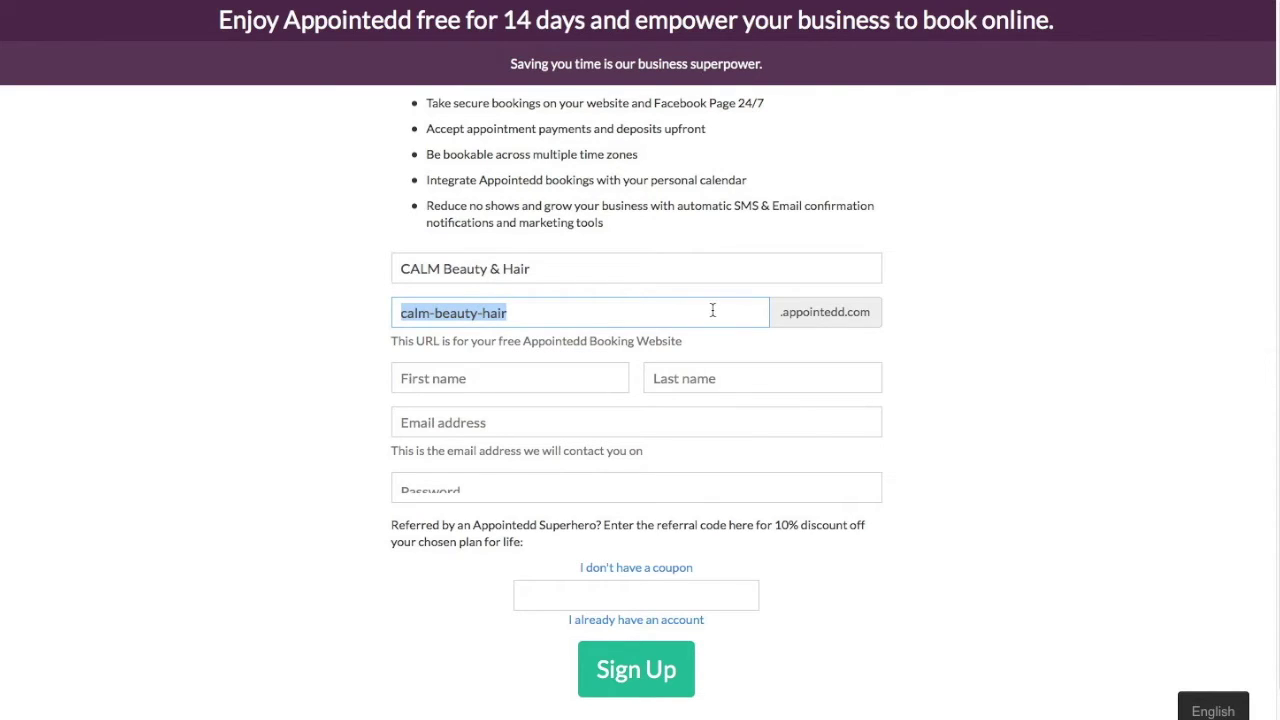
left_click(523, 380)
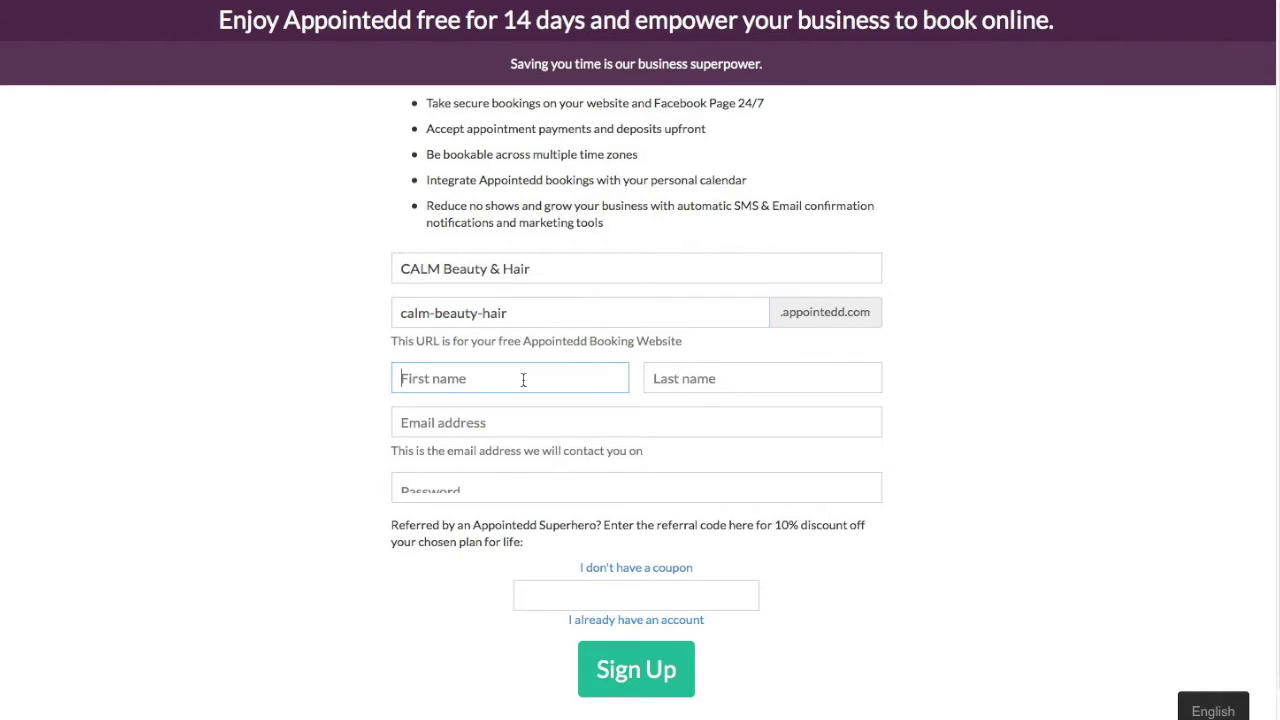
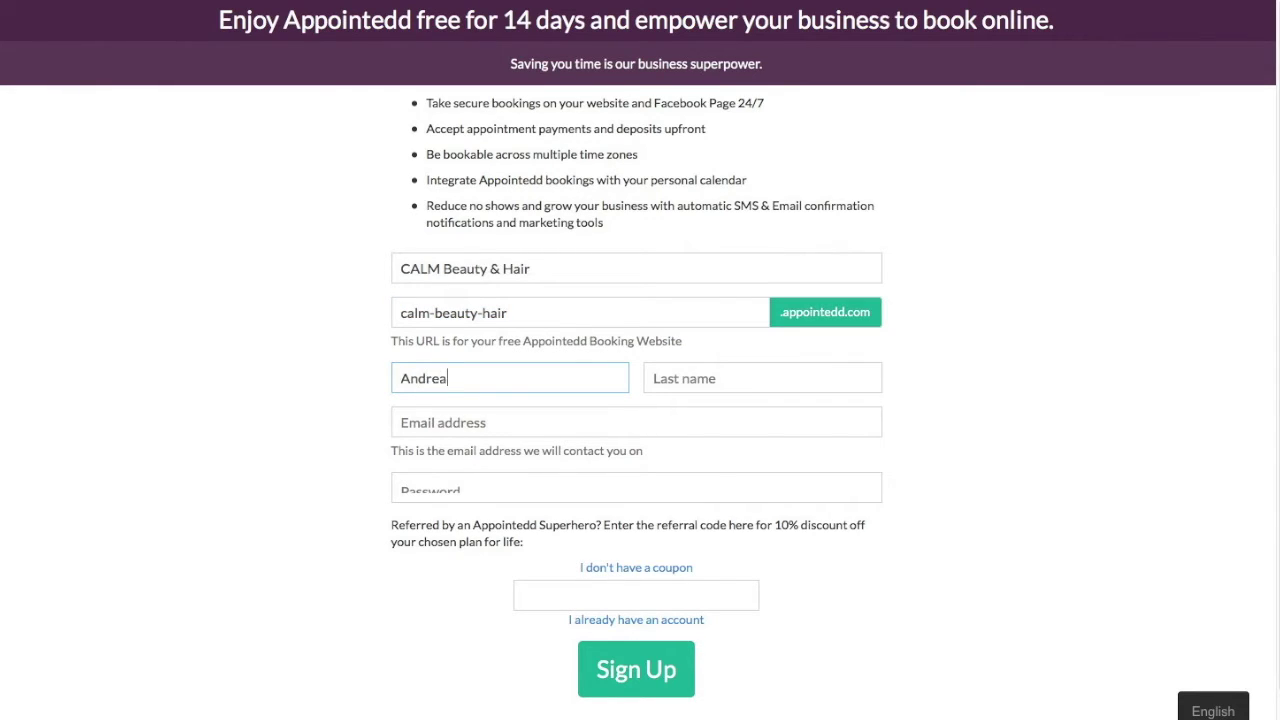
key("Tab")
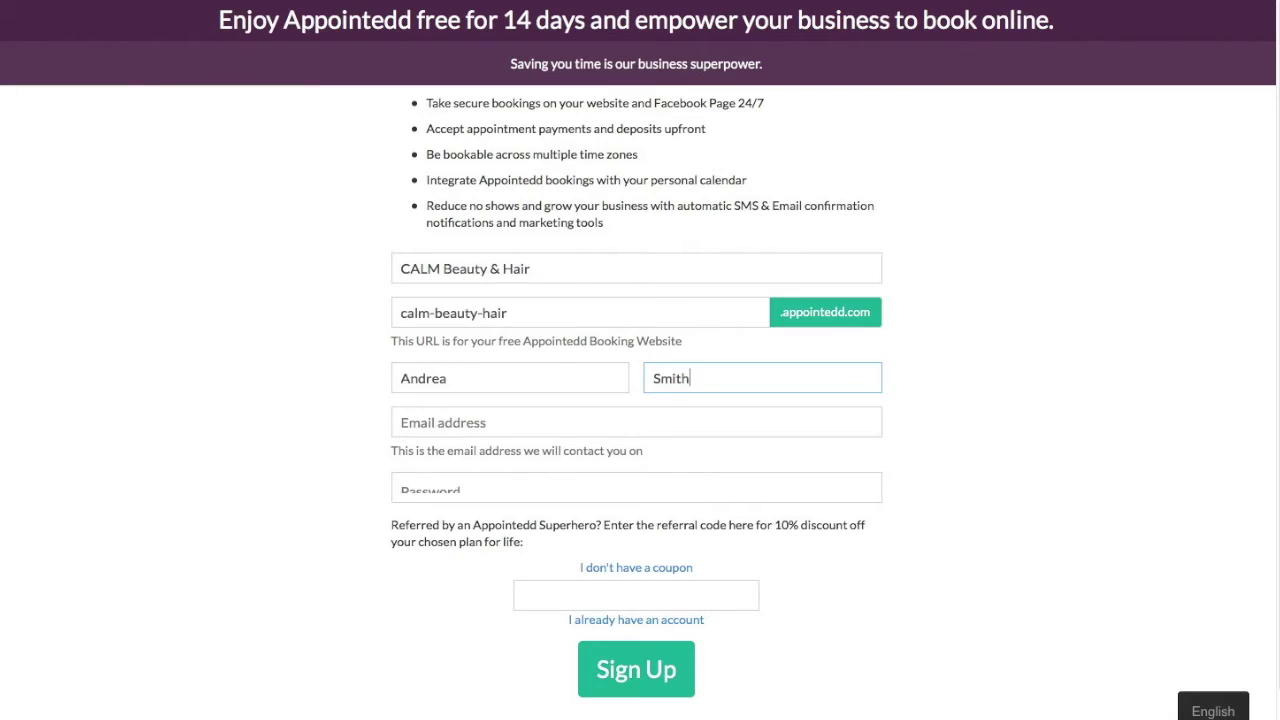
key("Tab")
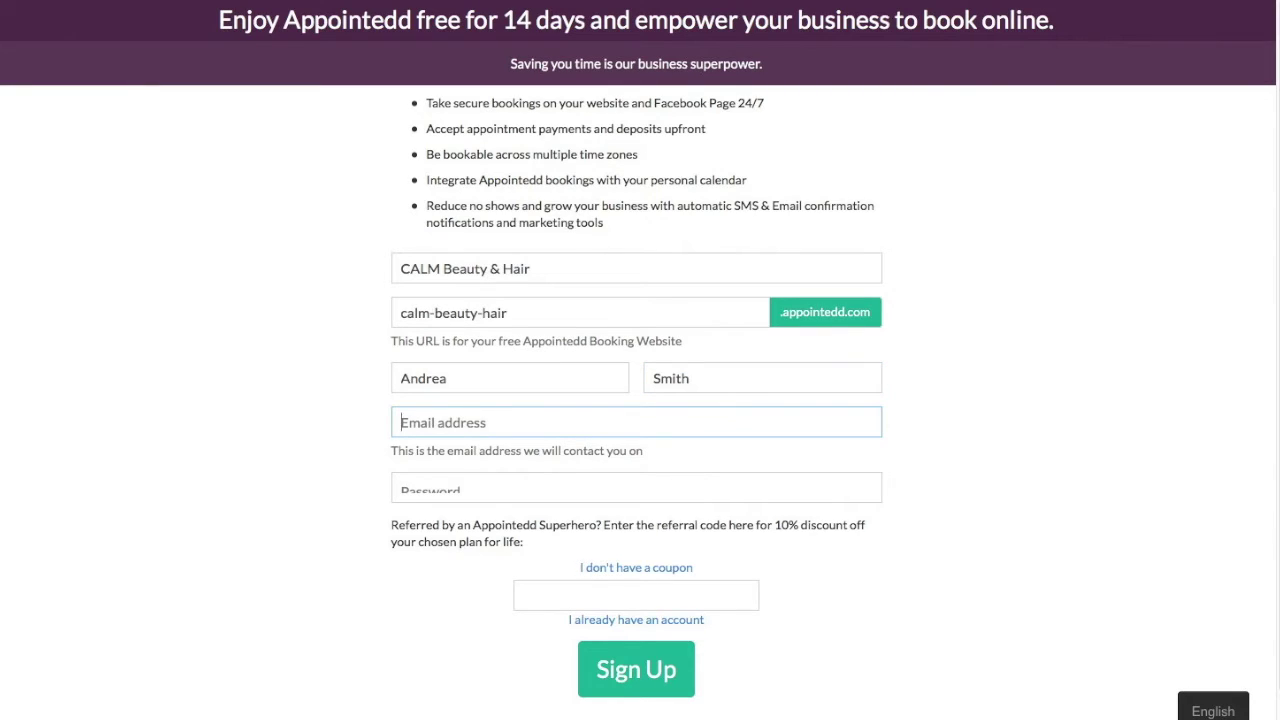
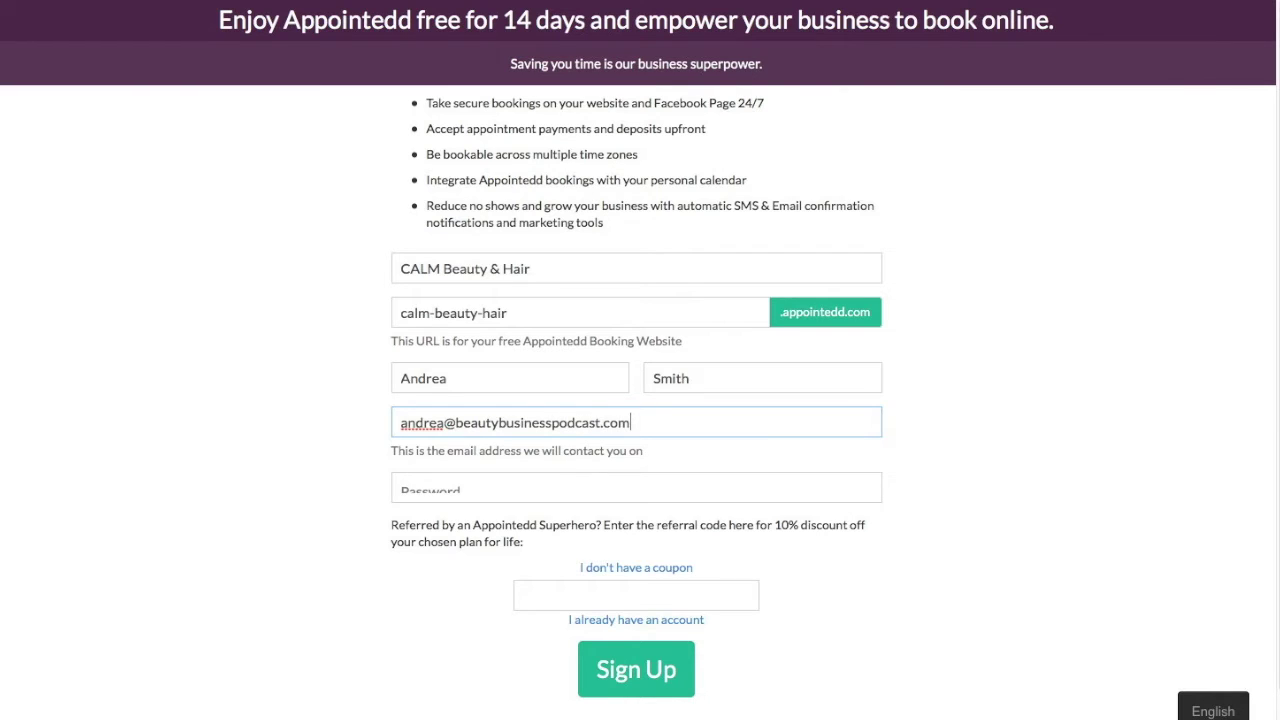
- Enter the owner's e-mail and a password, submit the sign-up and save the password
key("Tab")
type("**********")
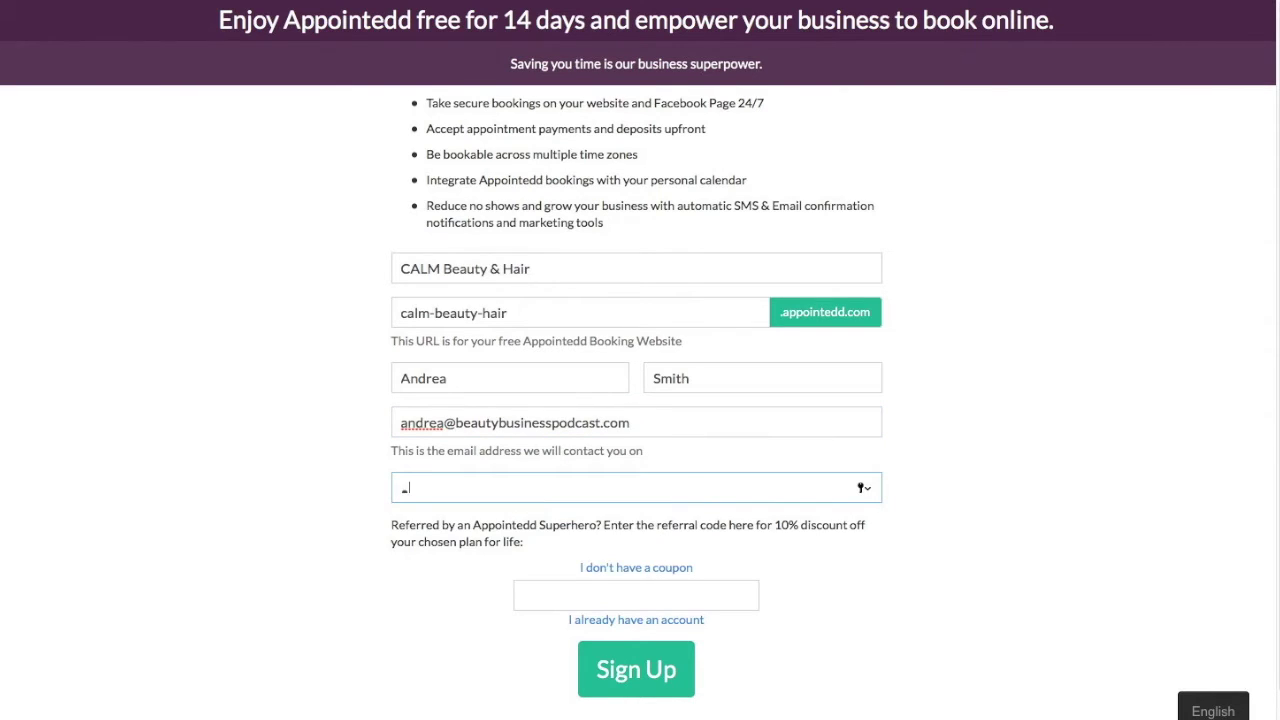
type("**")
left_click(632, 676)
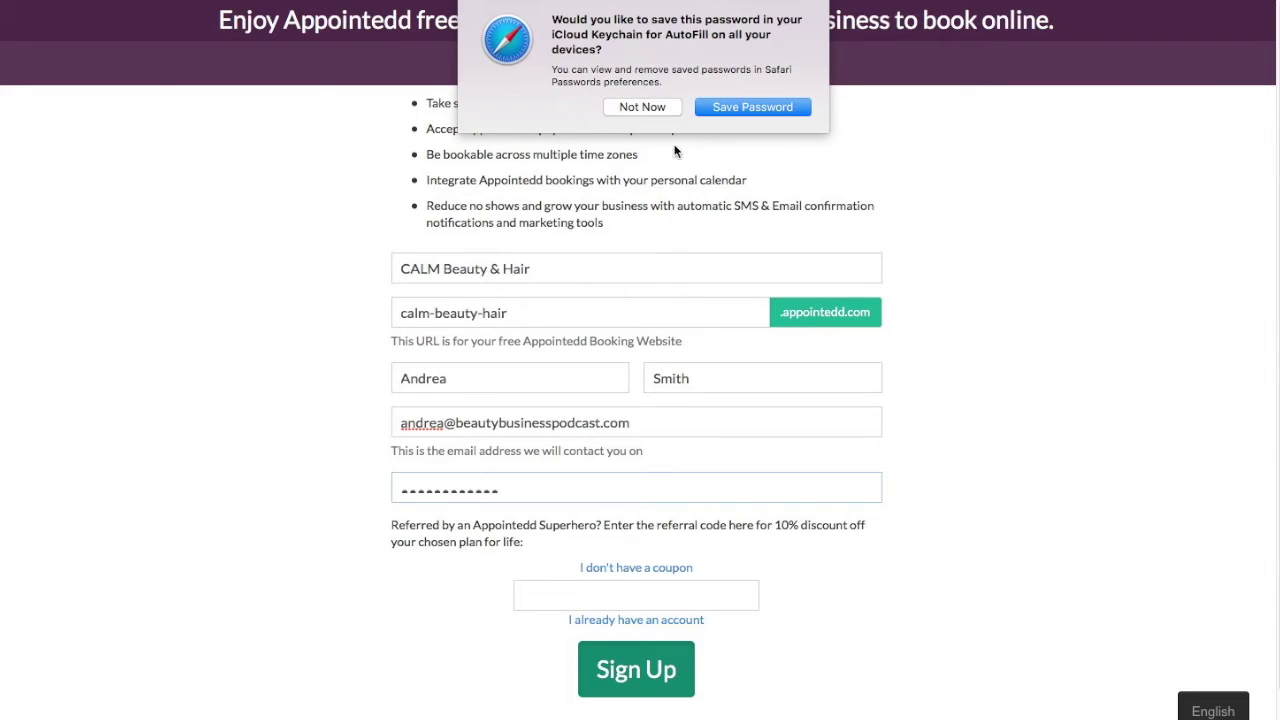
left_click(715, 110)
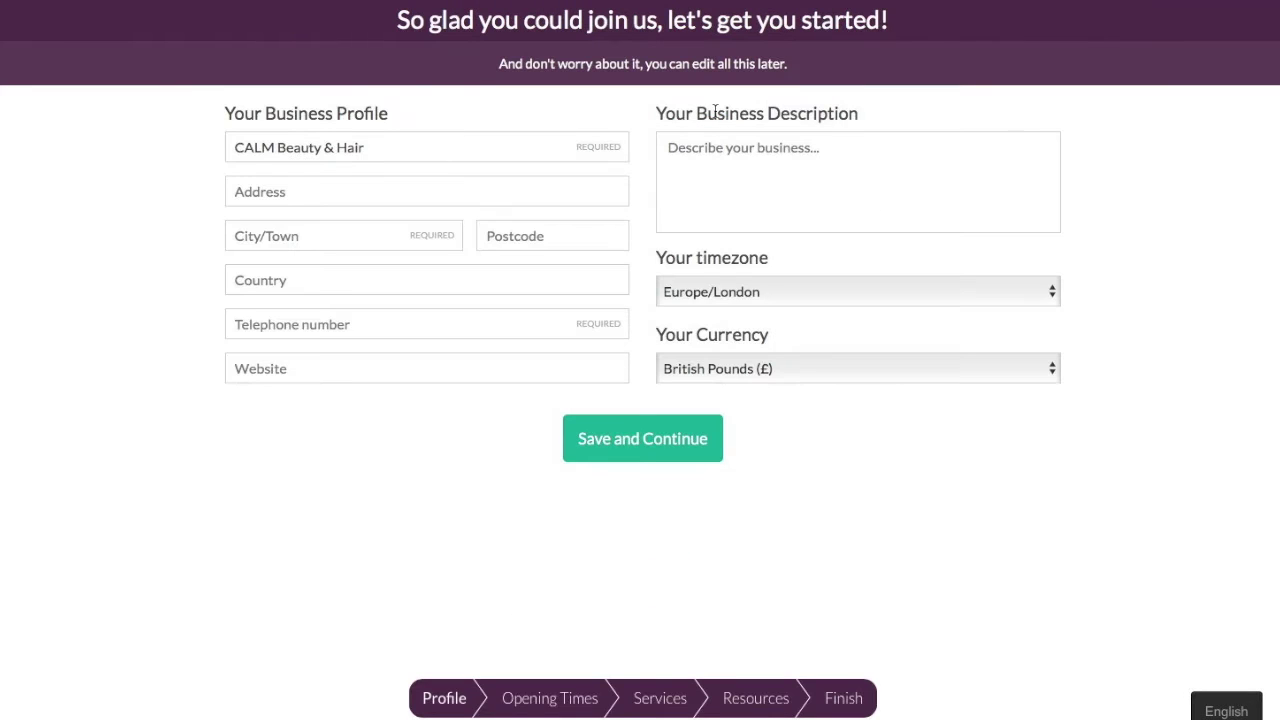
left_click(352, 194)
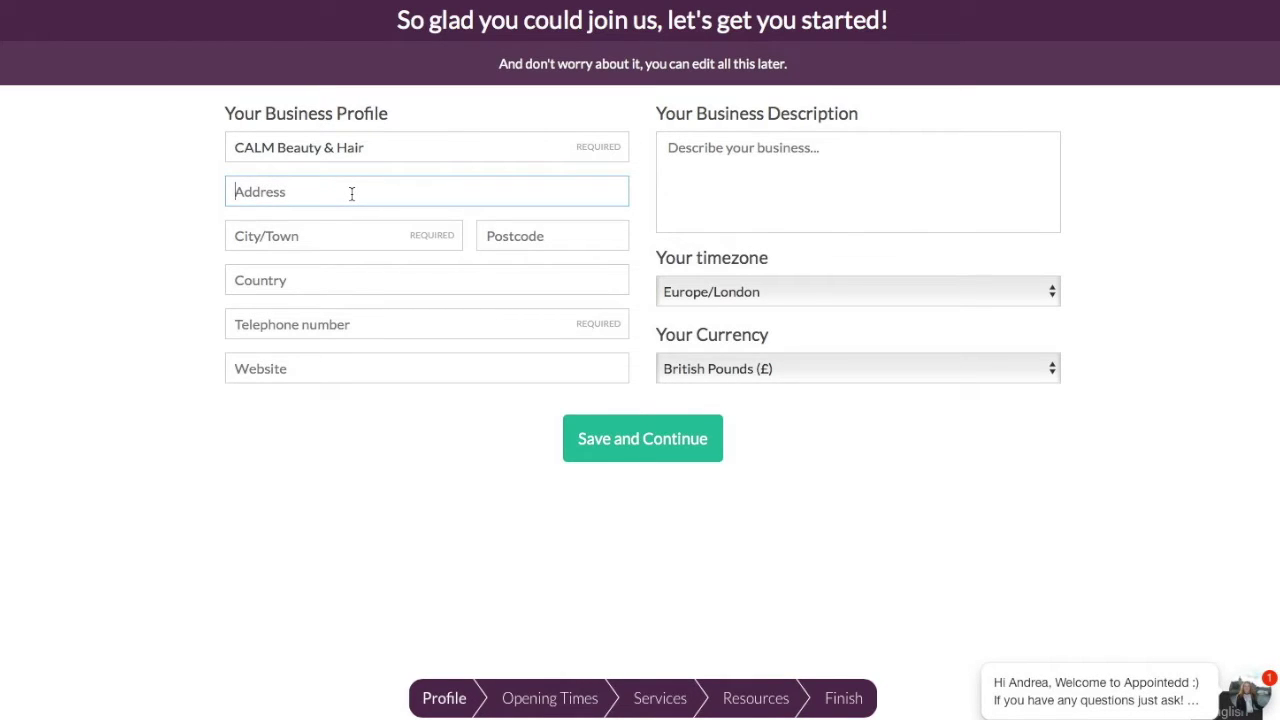
key("Tab")
type("Manche")
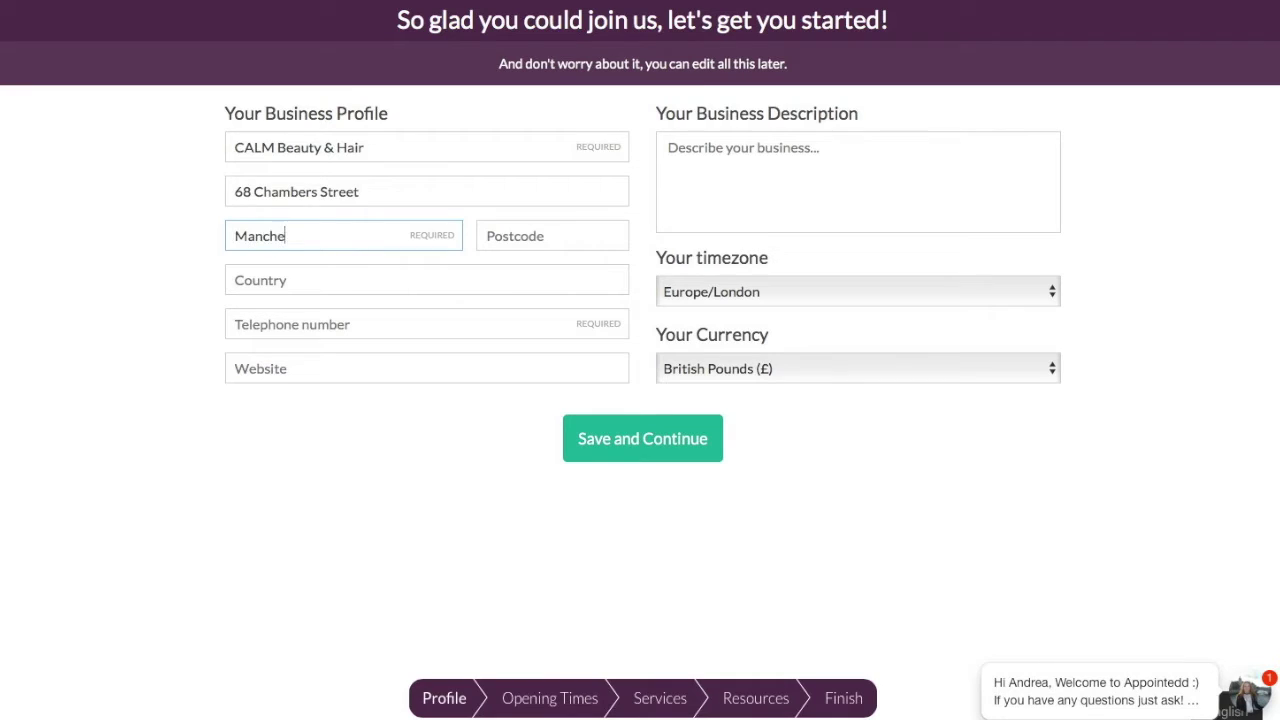
type("ster")
key("Tab")
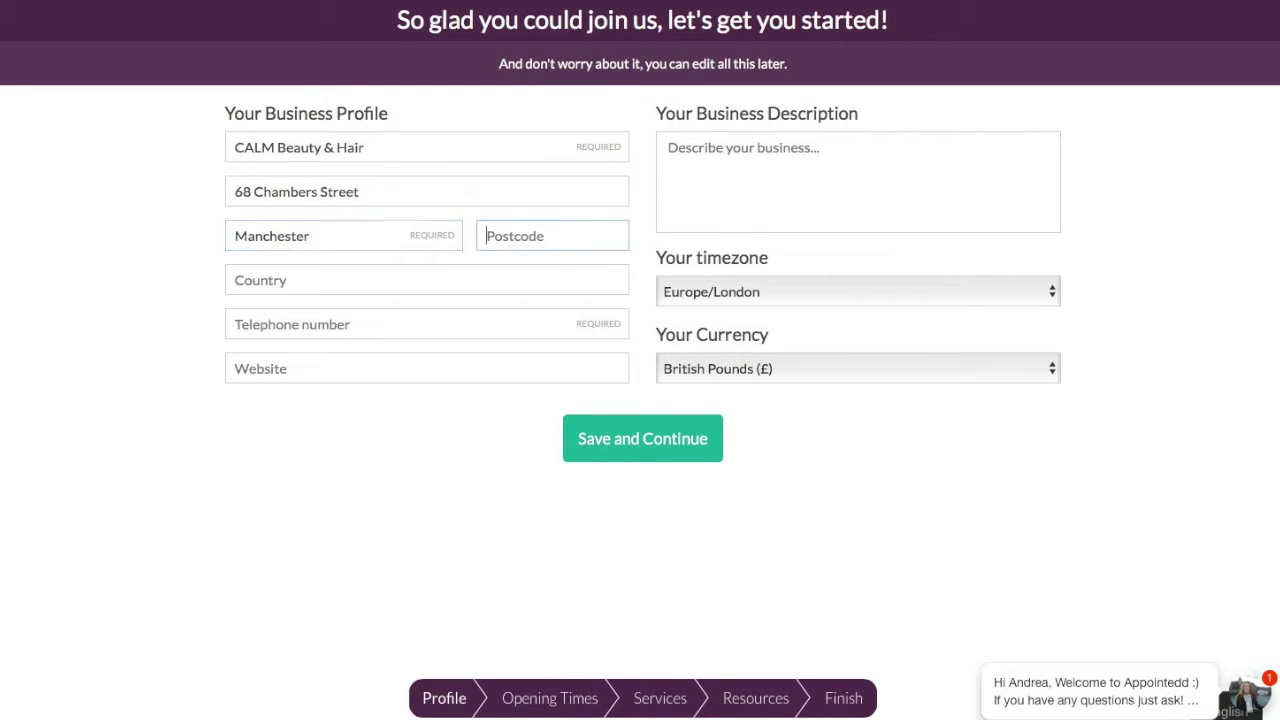
type("MN2 ")
type("3BX")
type("UK")
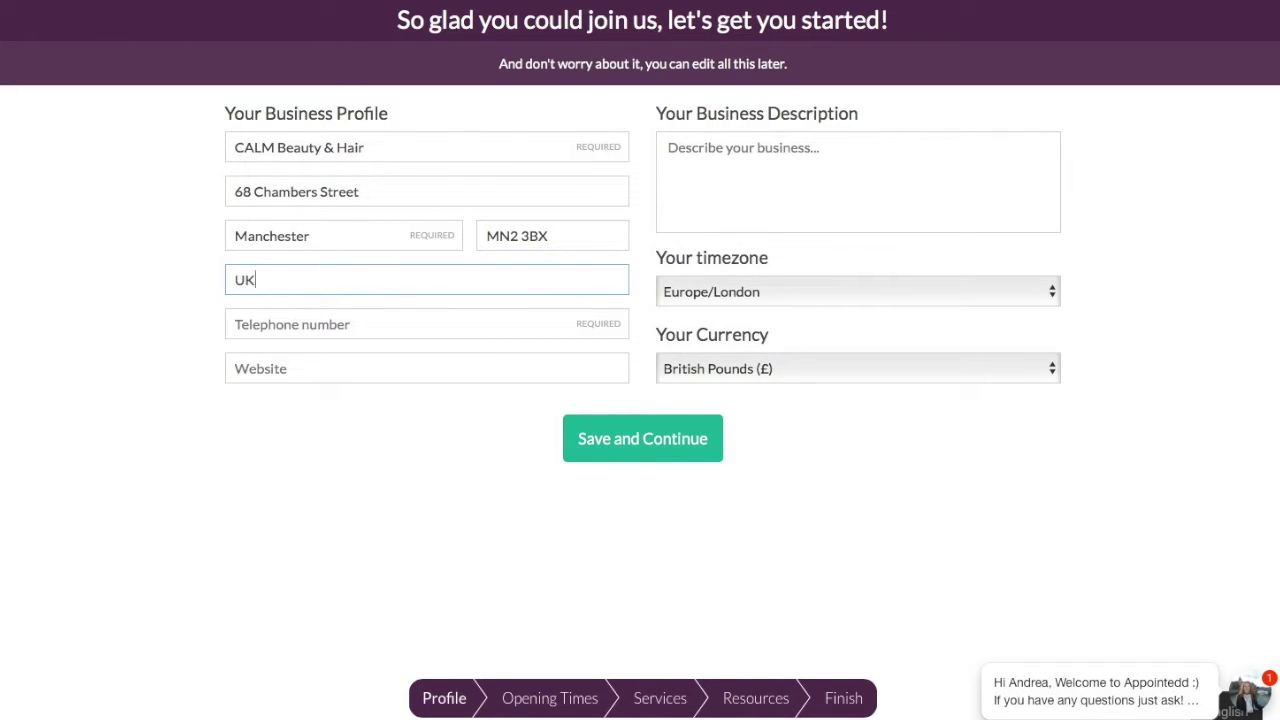
key("Tab")
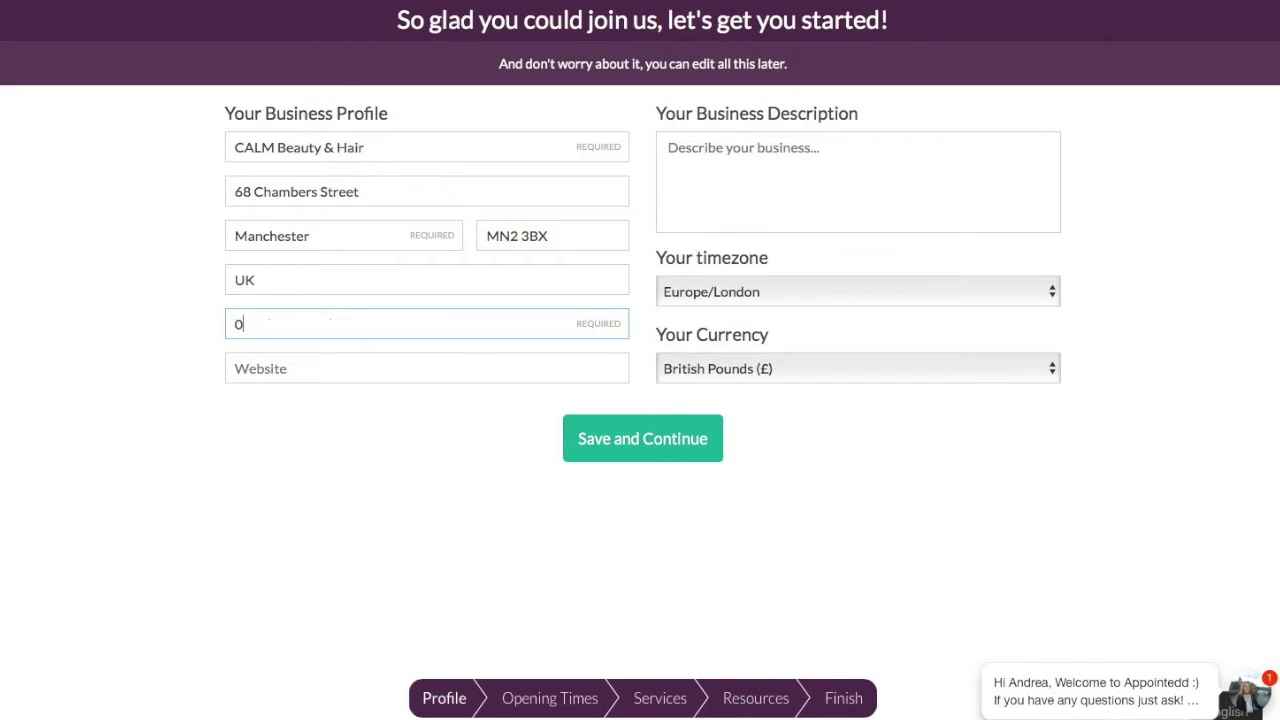
key("Tab")
type("www.calm")
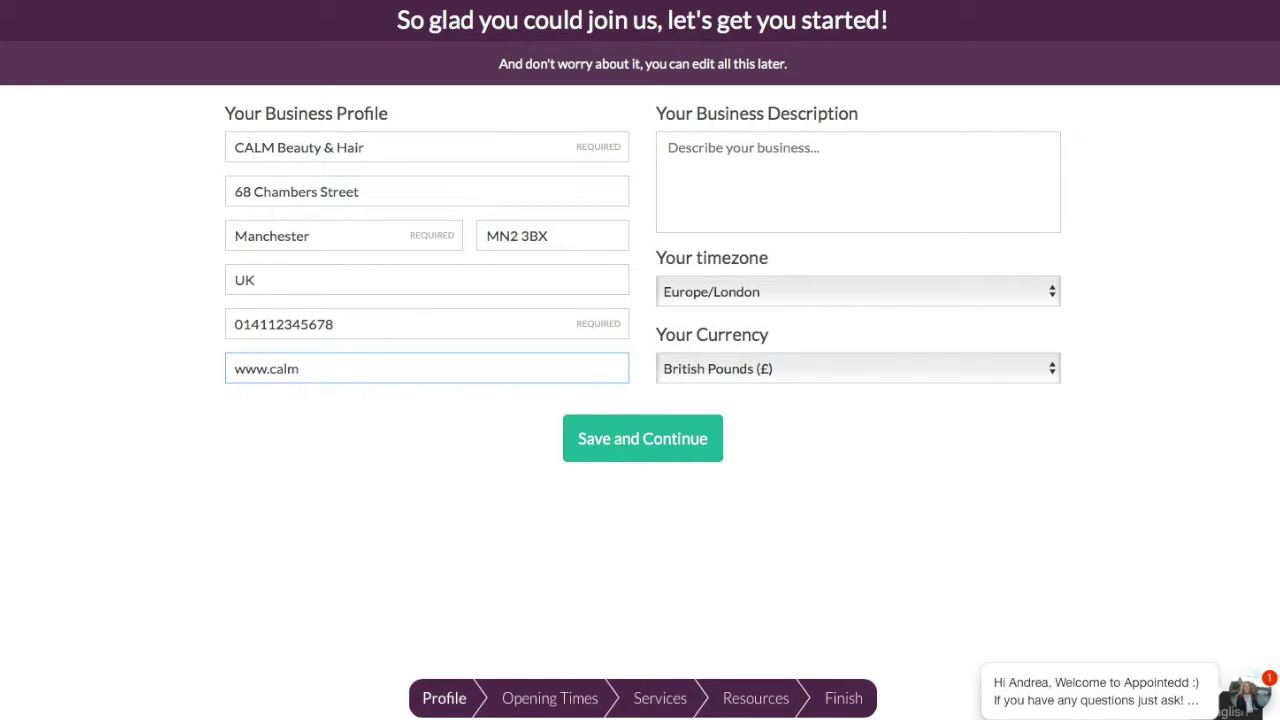
type("&h.com")
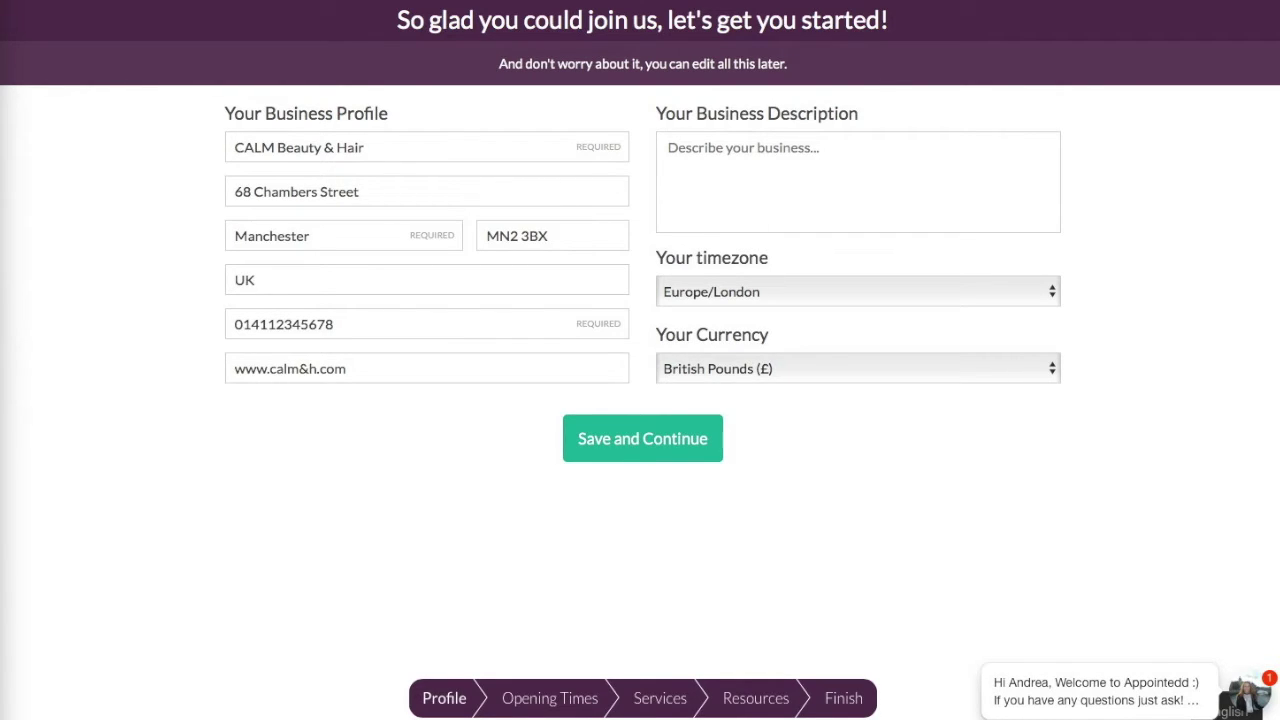
- Paste the prepared business description, then open and close the support chat
left_click(830, 156)
type("Treat yourself to a little luxury in the heart of Manchester. Whether its a busy day of shopping, time off from work or a day to yourself . . . come and relax and enjoy some CALM.")
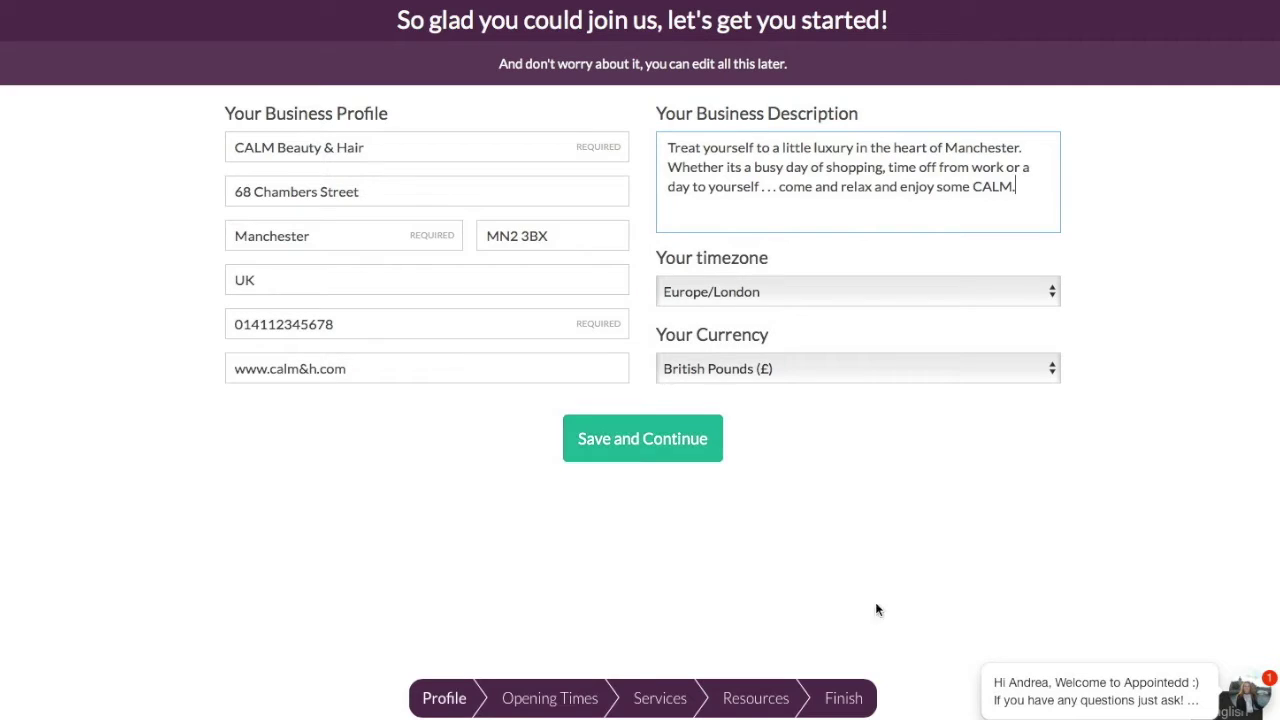
mouse_move(1187, 707)
left_click(1262, 690)
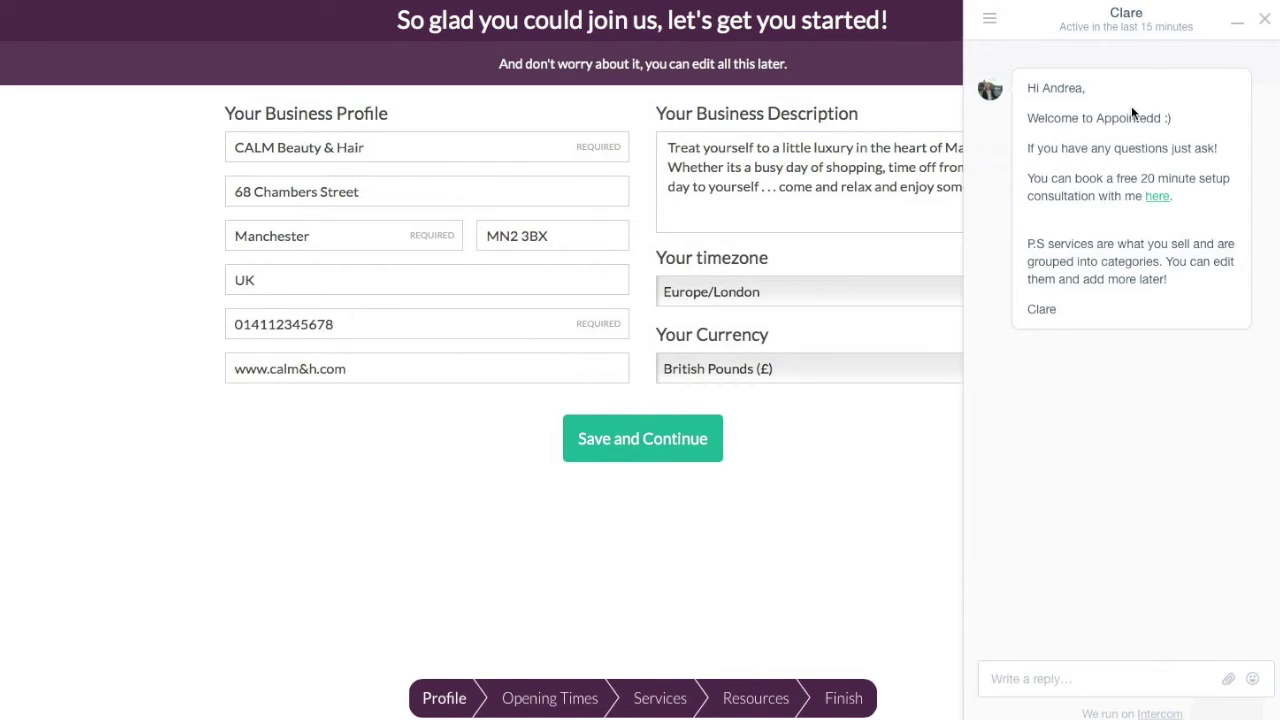
left_click(1264, 19)
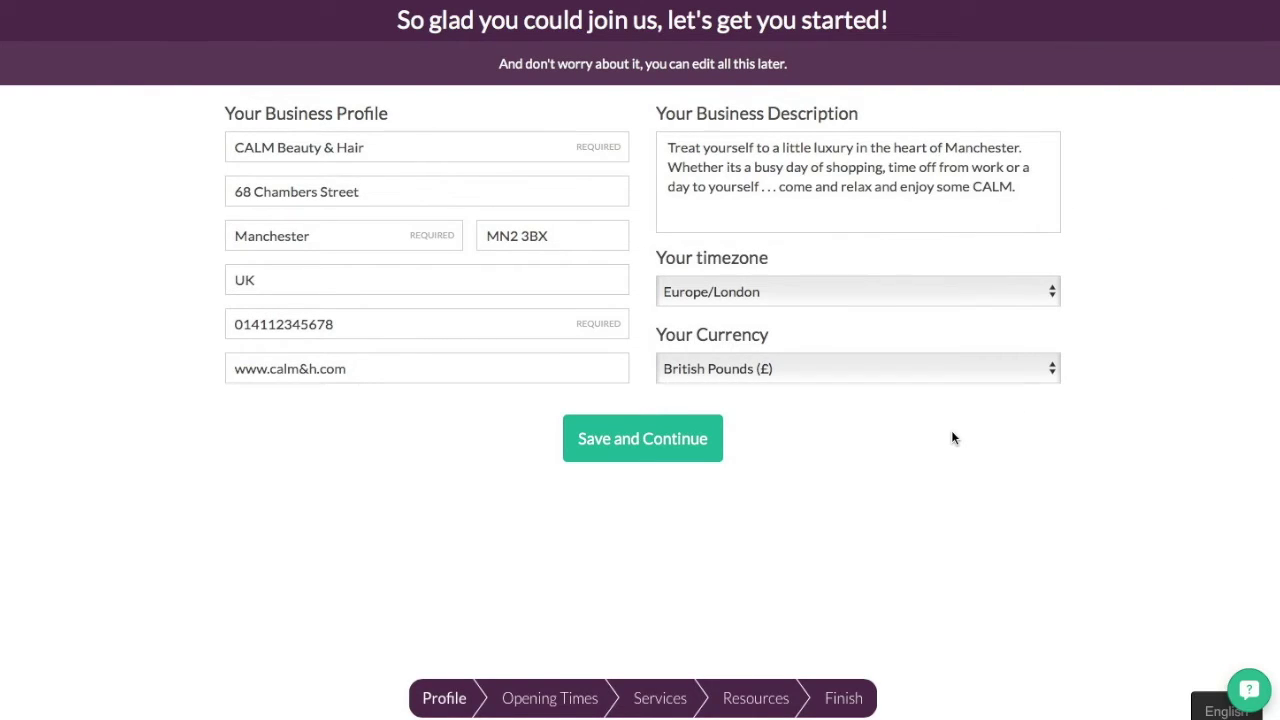
- Save the profile, set Thursday closing to 20:00, open Saturday until 18:00, and save the opening times
left_click(642, 441)
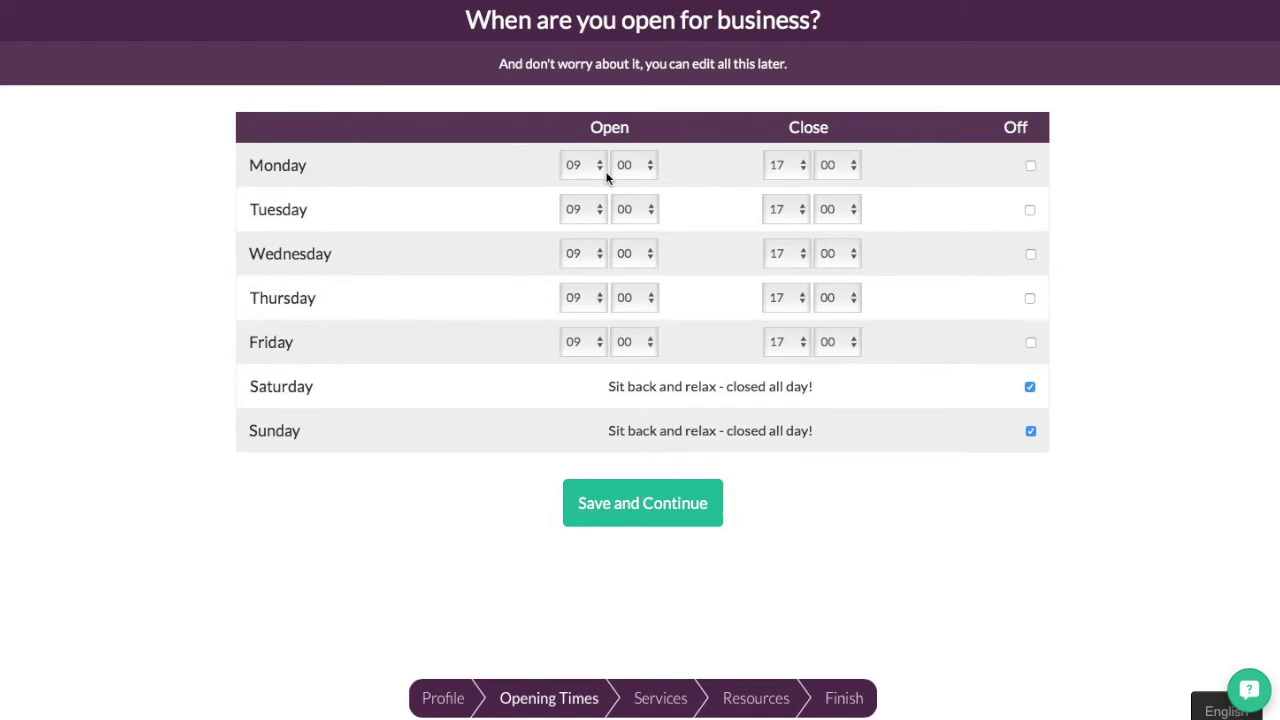
left_click(801, 298)
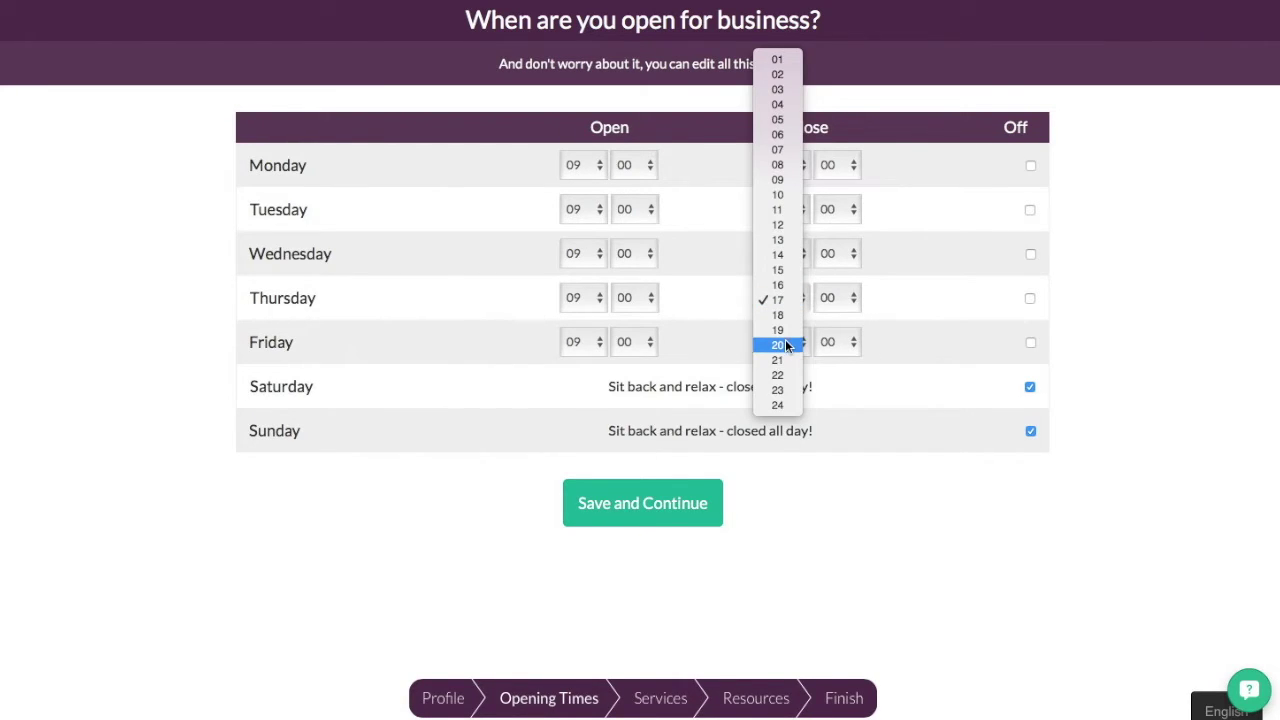
left_click(789, 345)
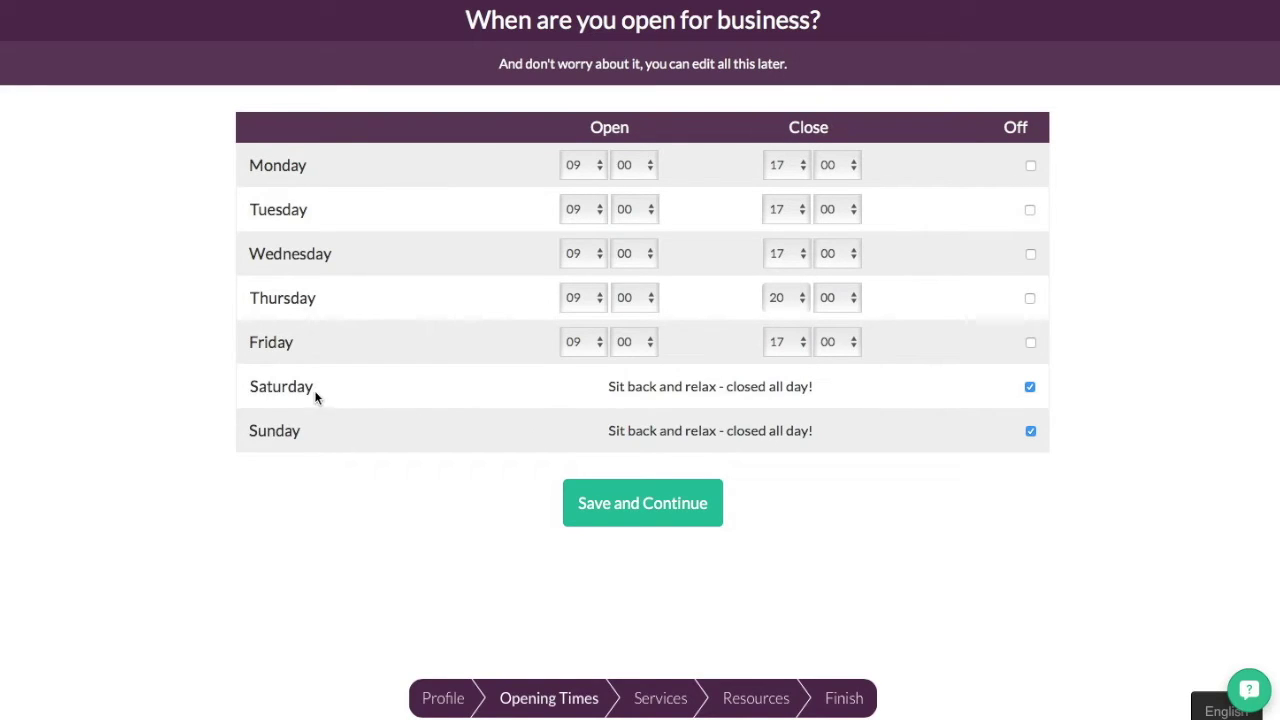
left_click(1030, 387)
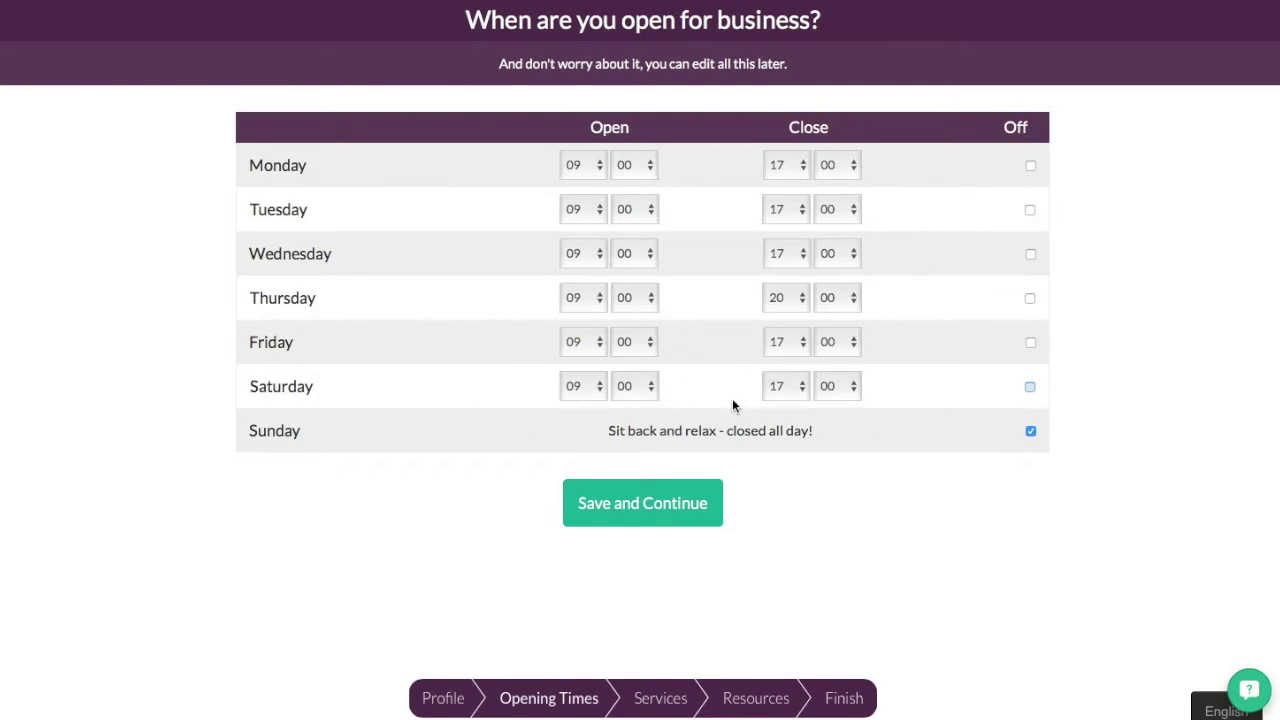
left_click(797, 390)
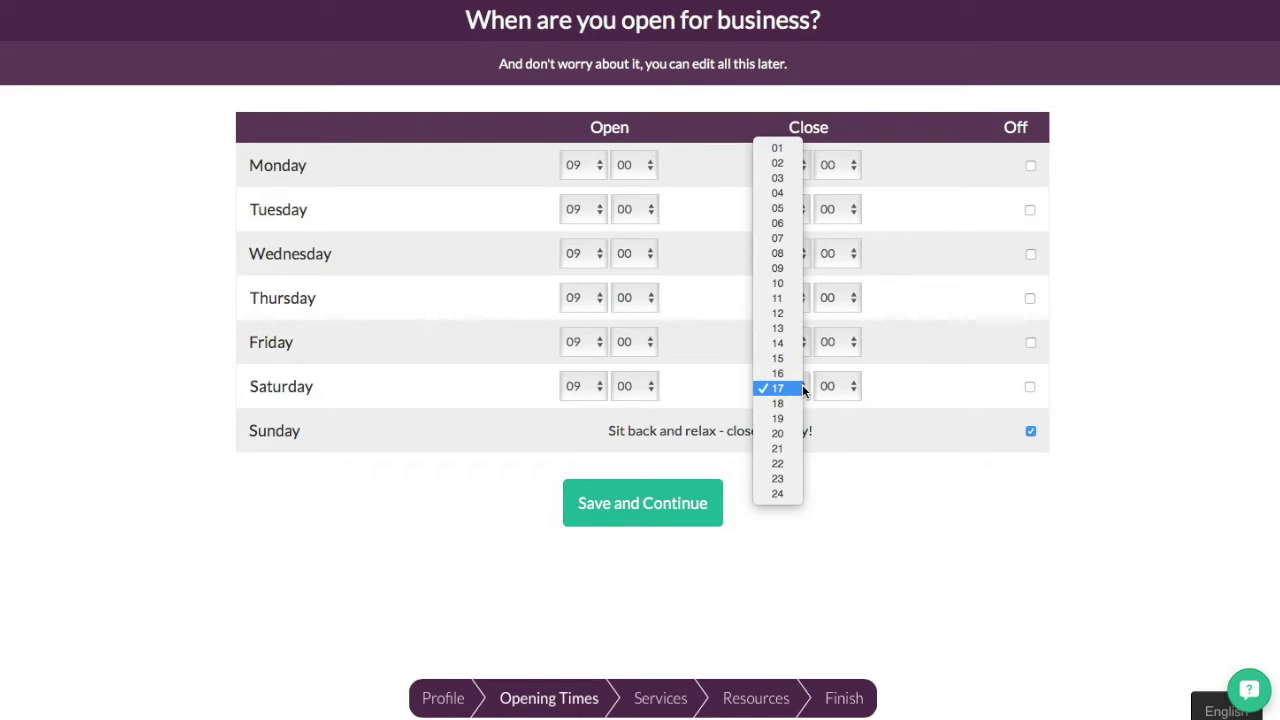
left_click(795, 398)
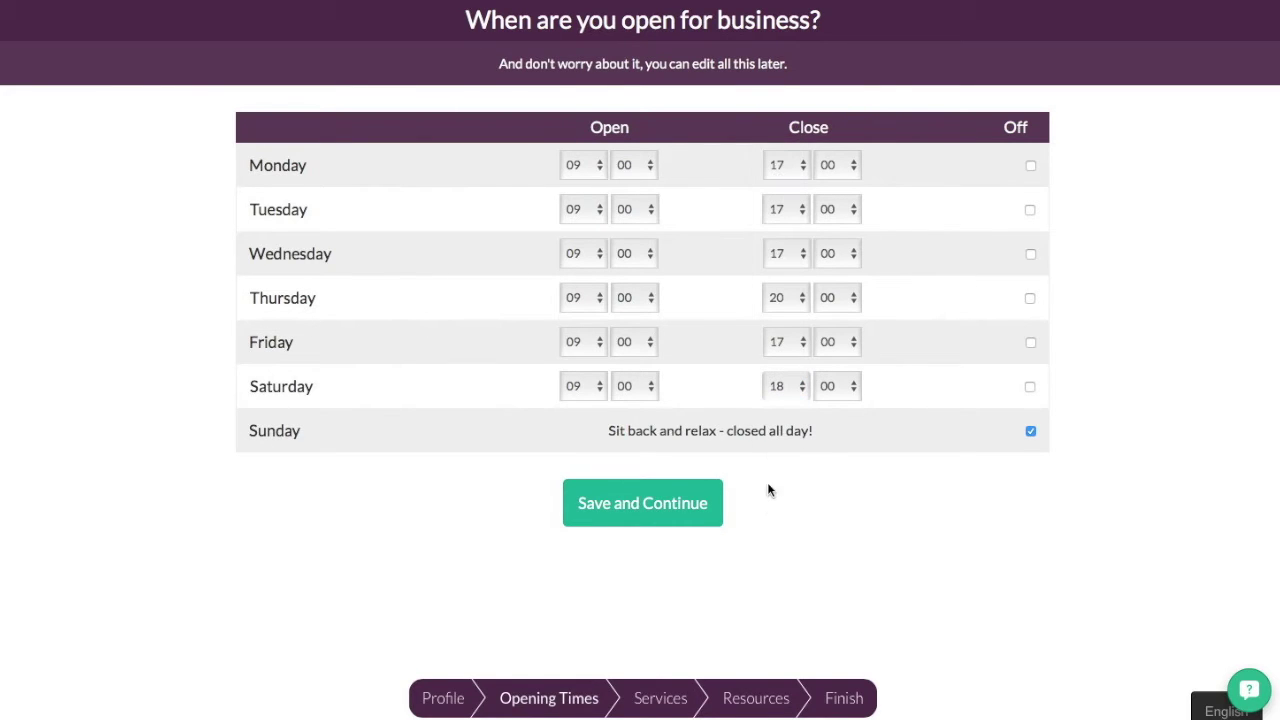
left_click(630, 516)
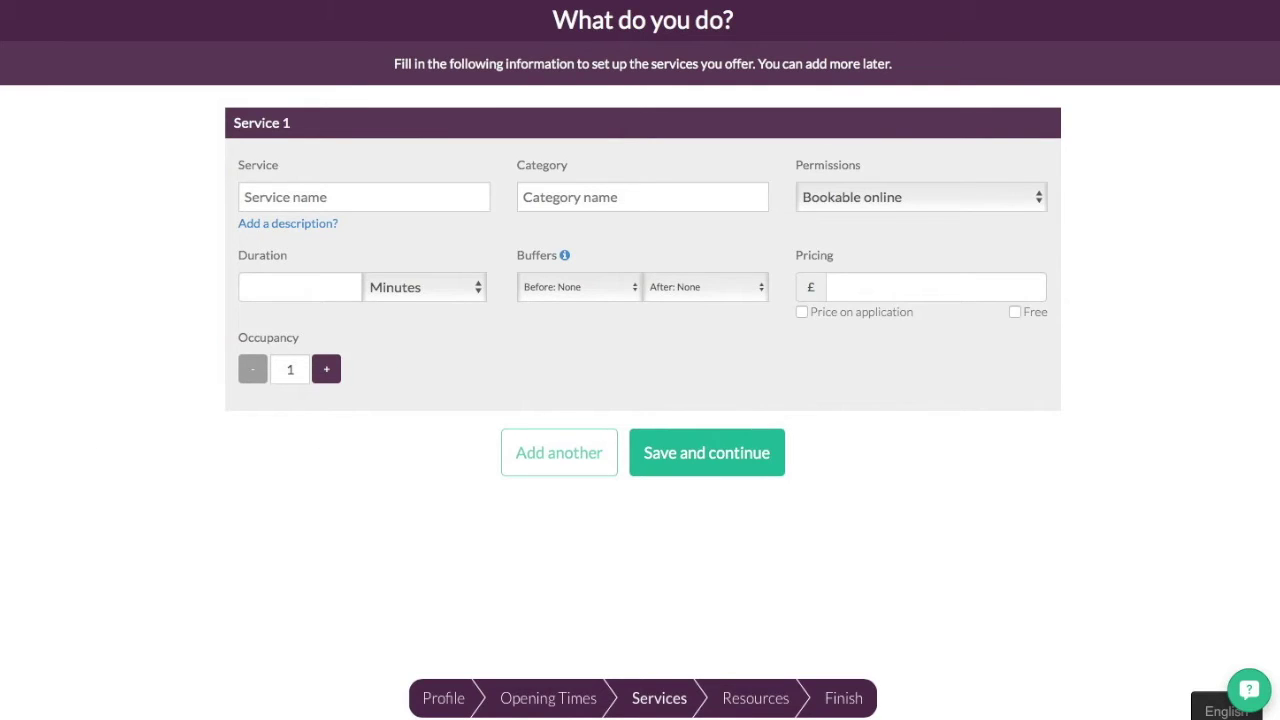
- Fill Service 1 as Manicure in the Nails category, 45 minutes, priced 29.00
left_click(398, 196)
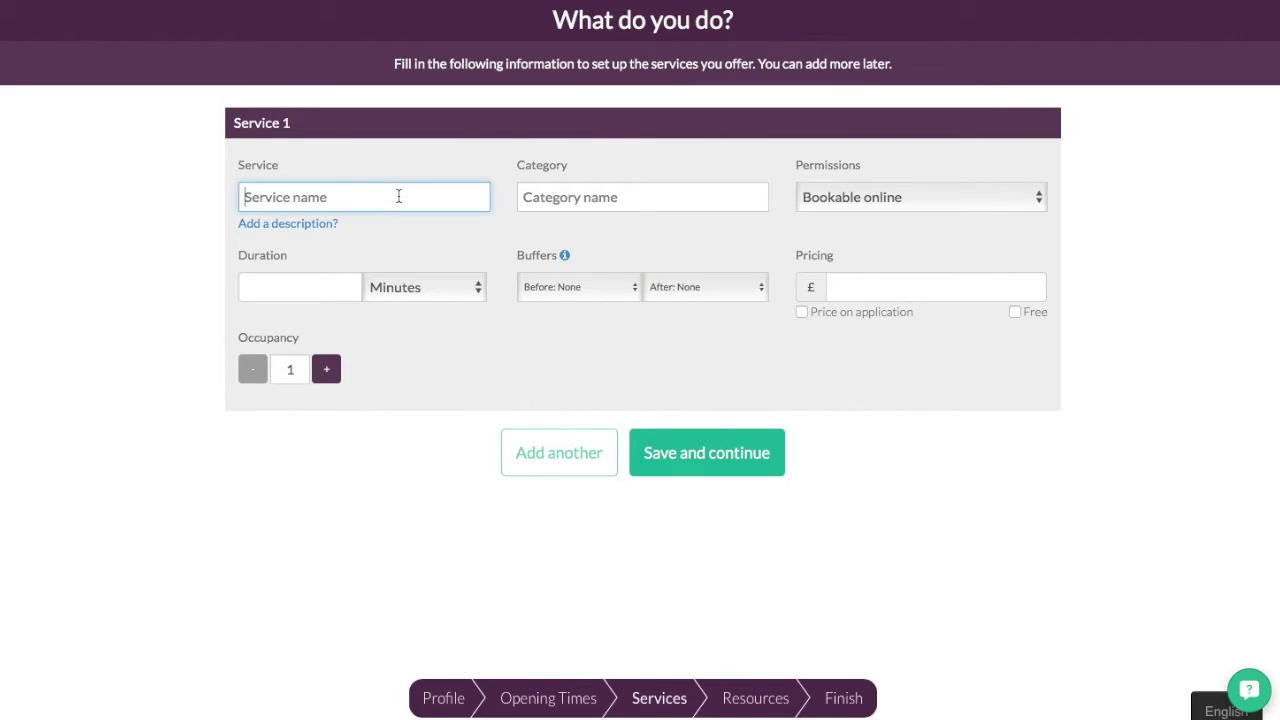
type("Manicure")
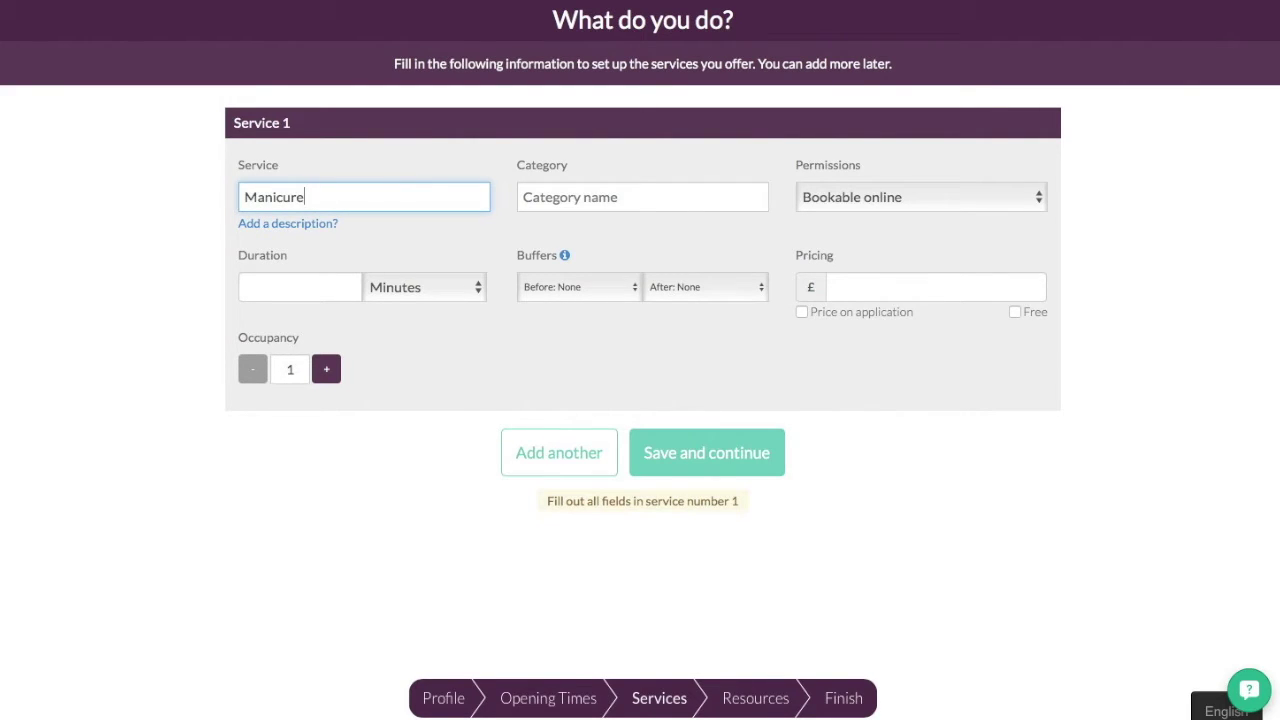
key("Tab")
type("Nails")
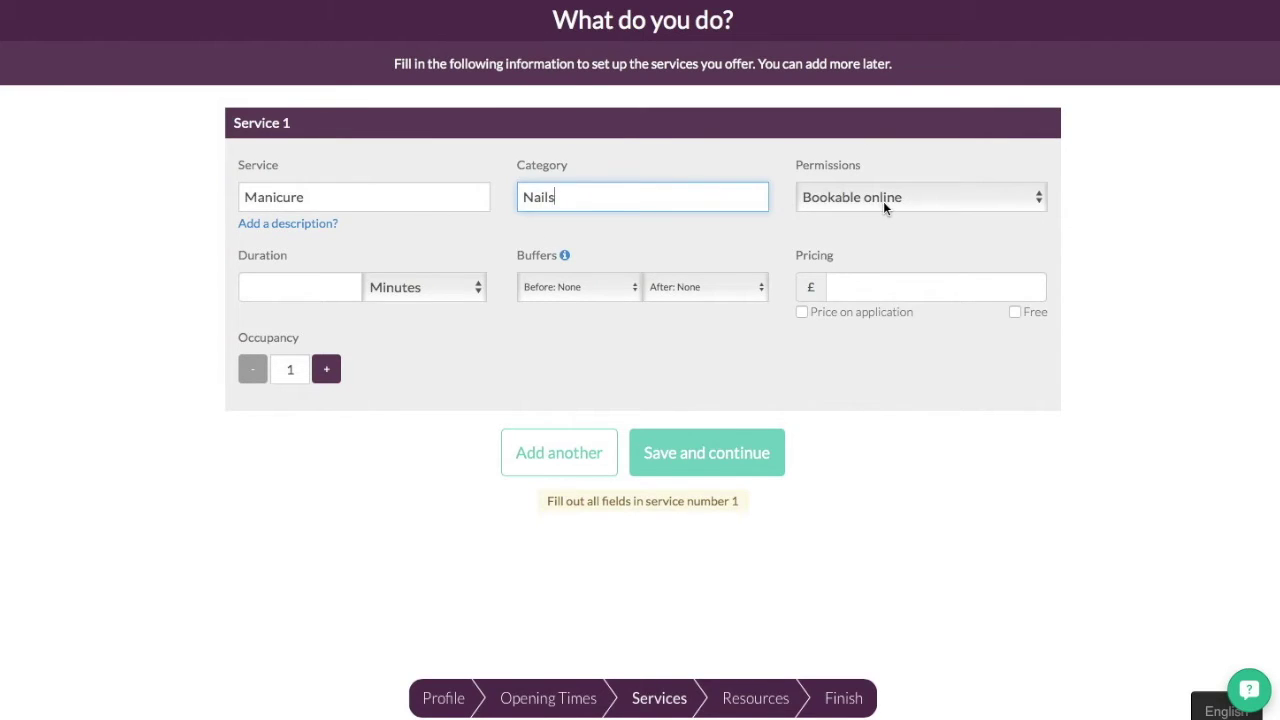
left_click(323, 288)
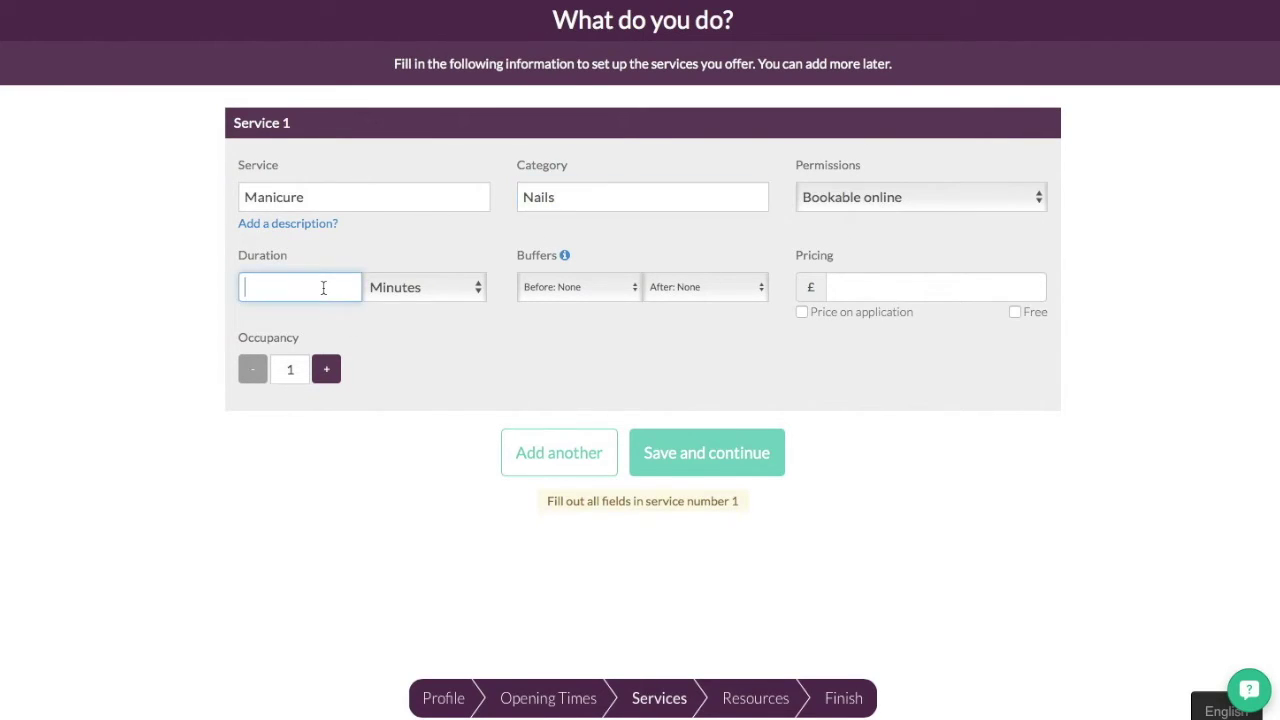
type("45")
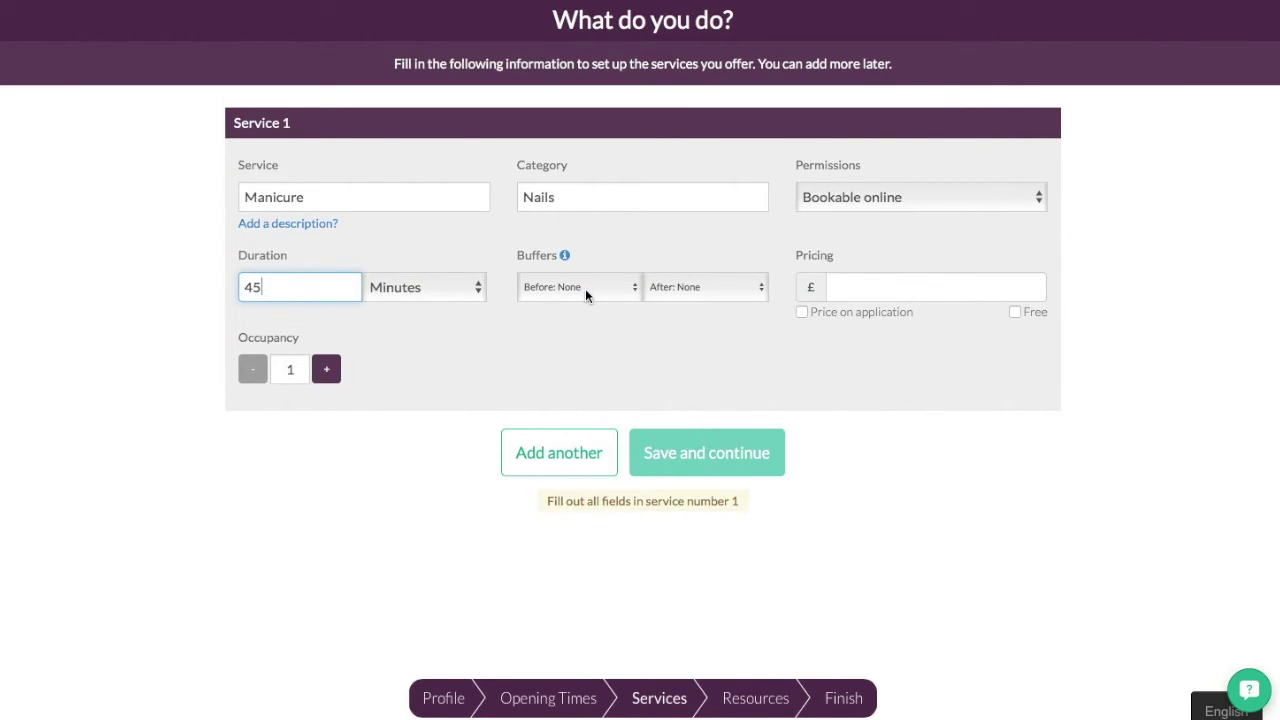
left_click(900, 290)
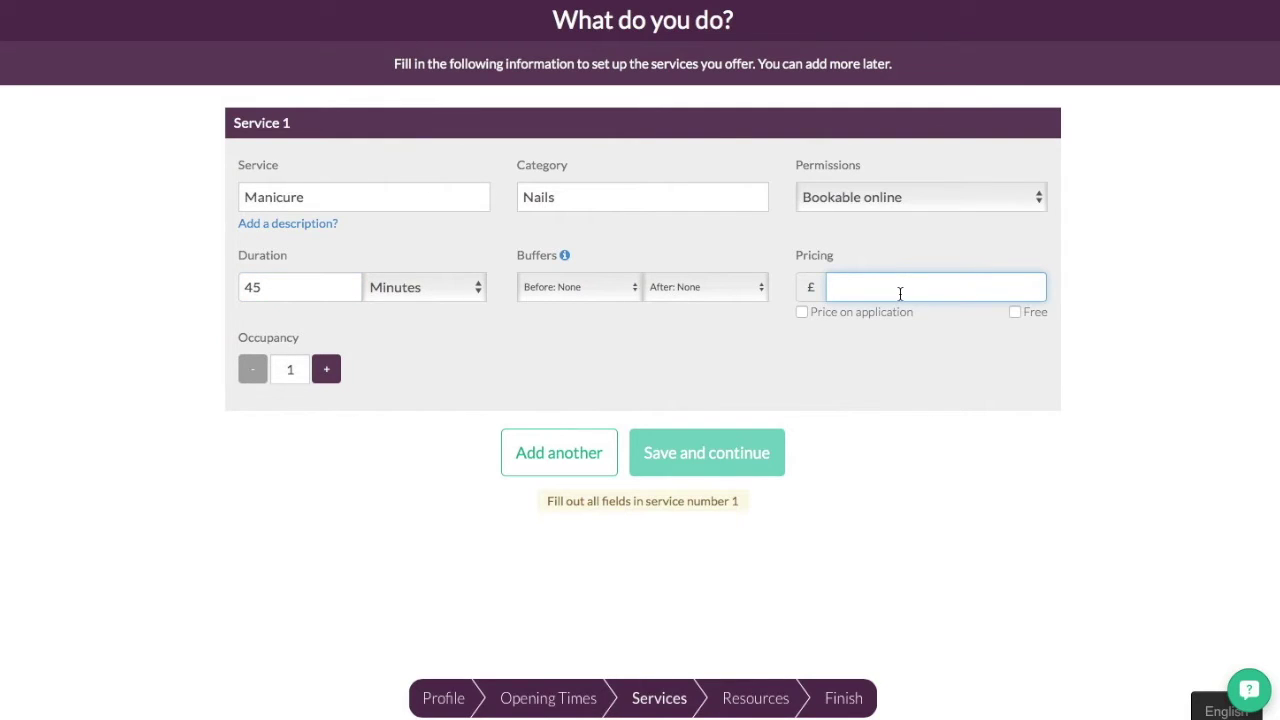
type("29.00")
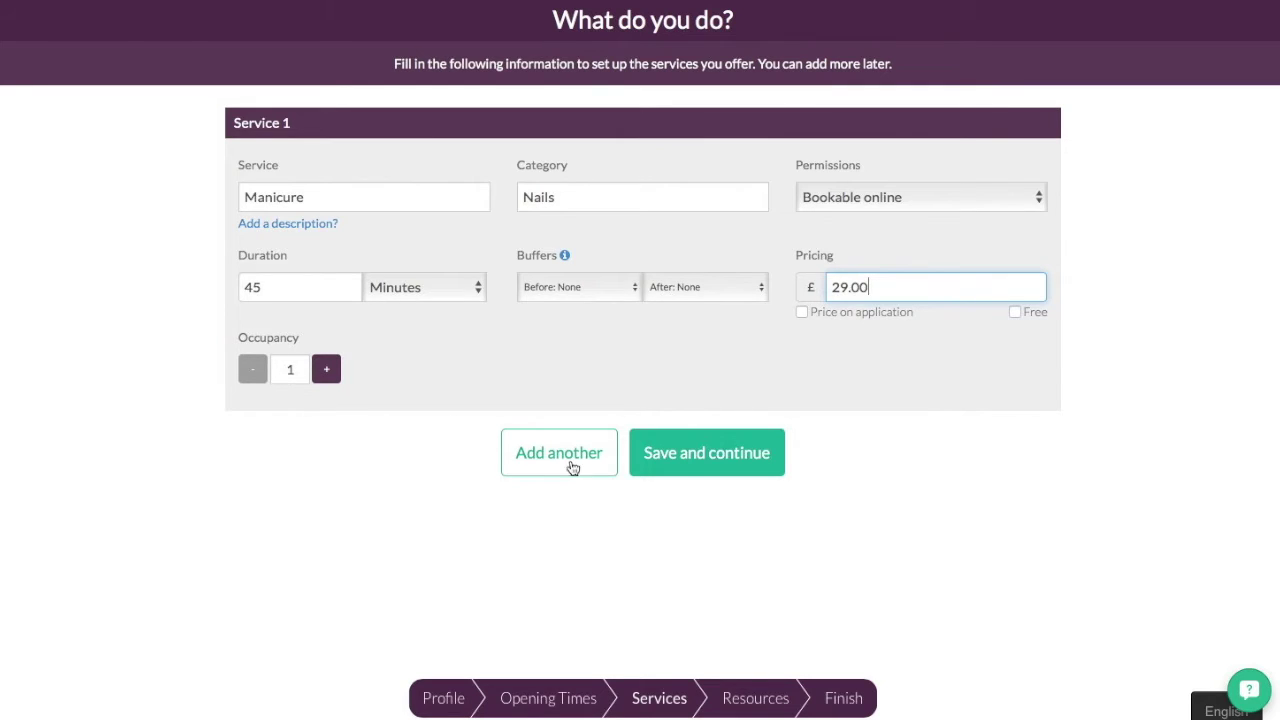
- Add Service 2 as Pedicure in the existing Nails category, 60 minutes, priced 35.00
left_click(604, 462)
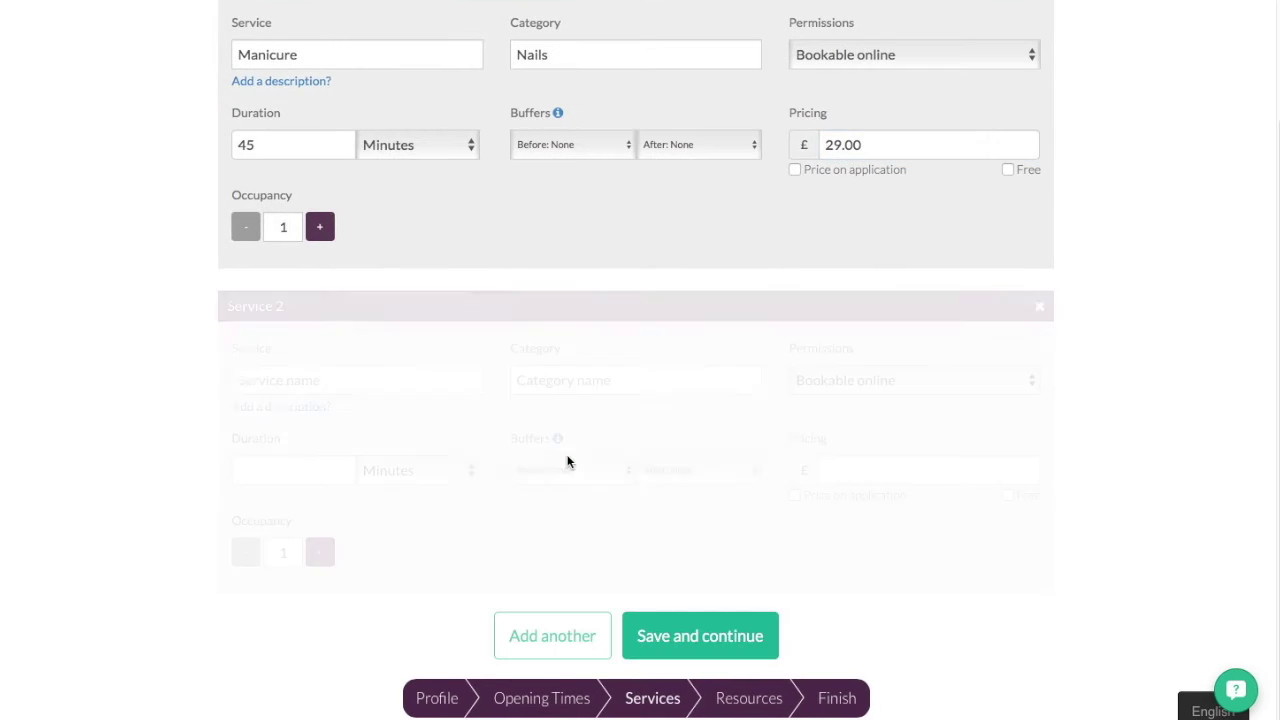
left_click(399, 385)
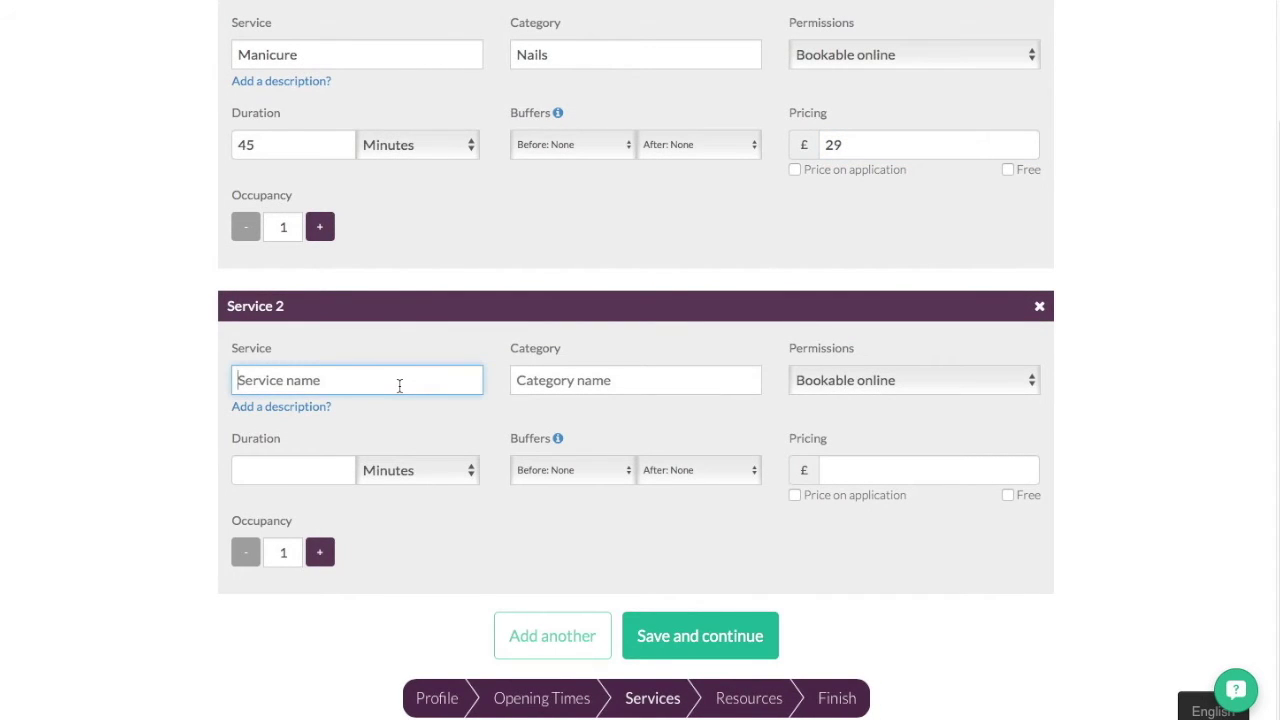
type("Pedicure")
key("Tab")
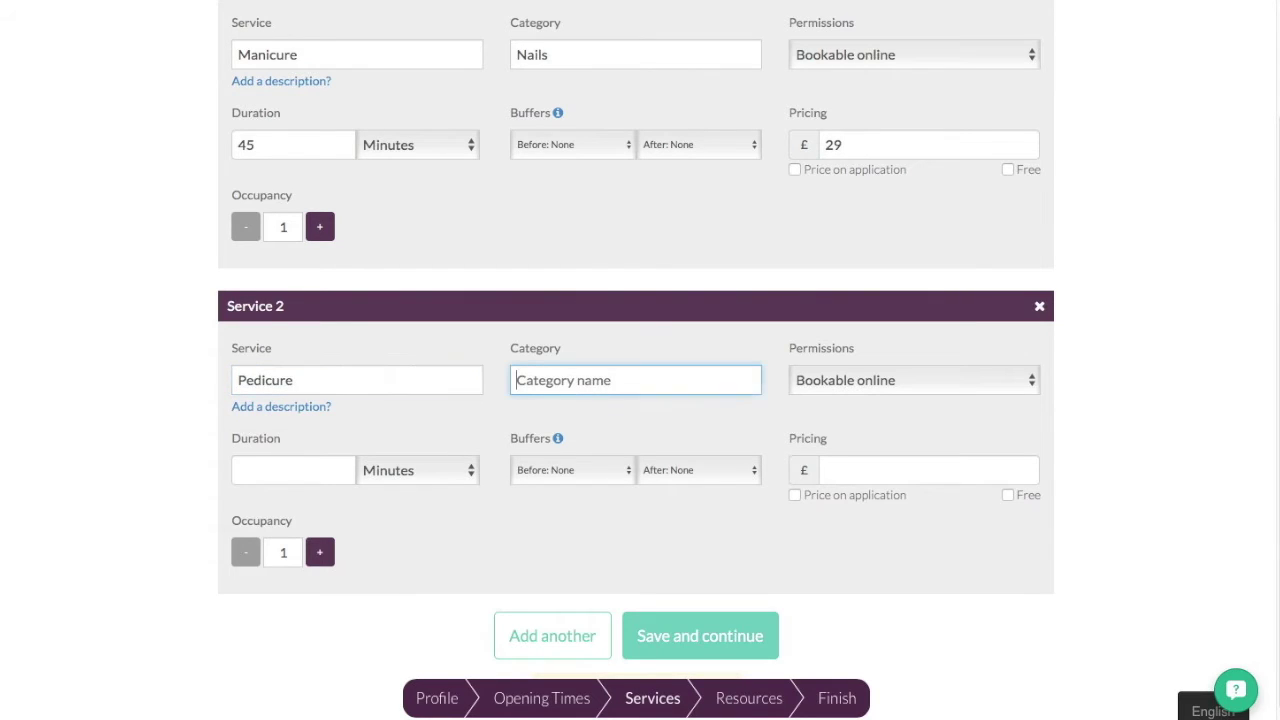
type("M")
key("BackSpace")
type("Nai")
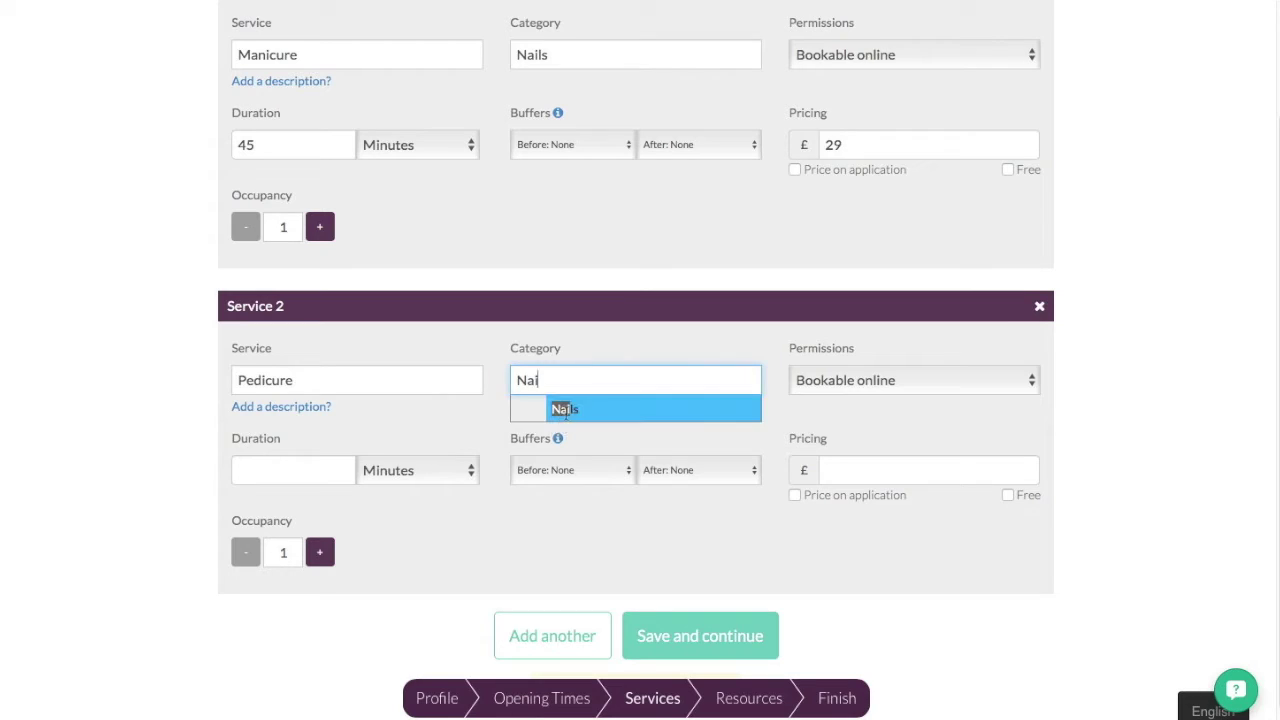
left_click(563, 409)
left_click(279, 472)
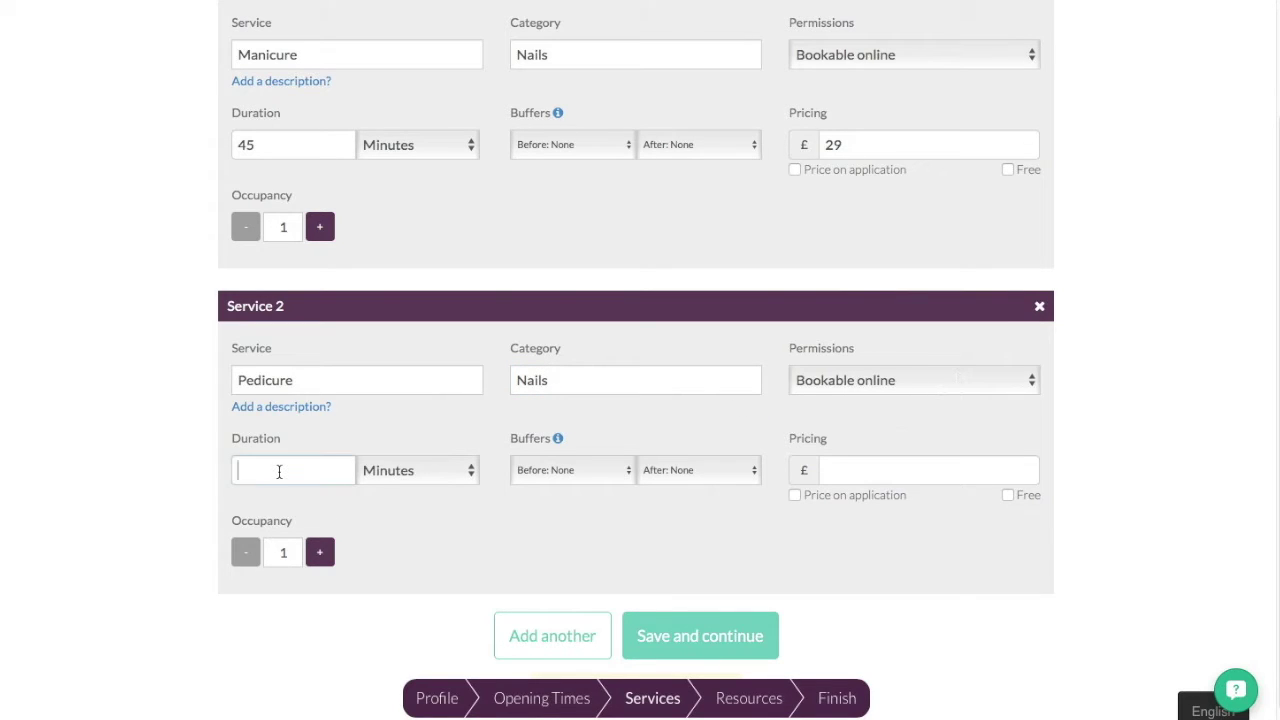
type("60")
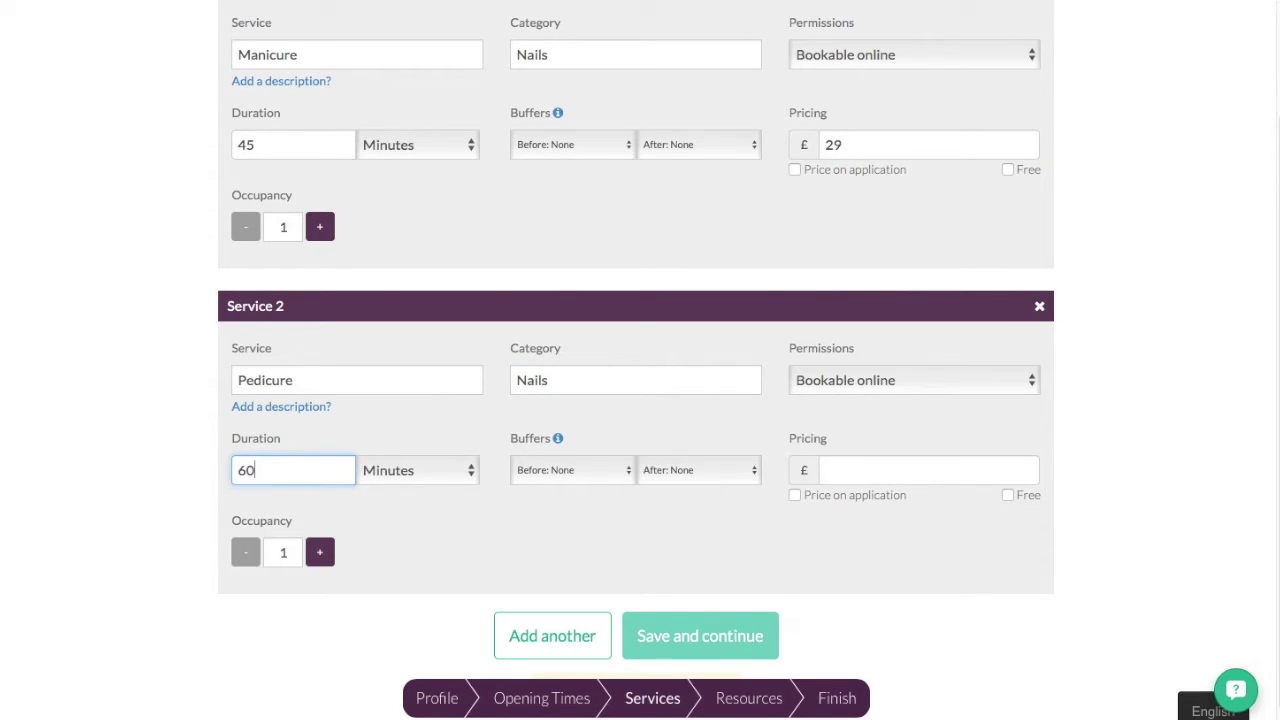
left_click(848, 465)
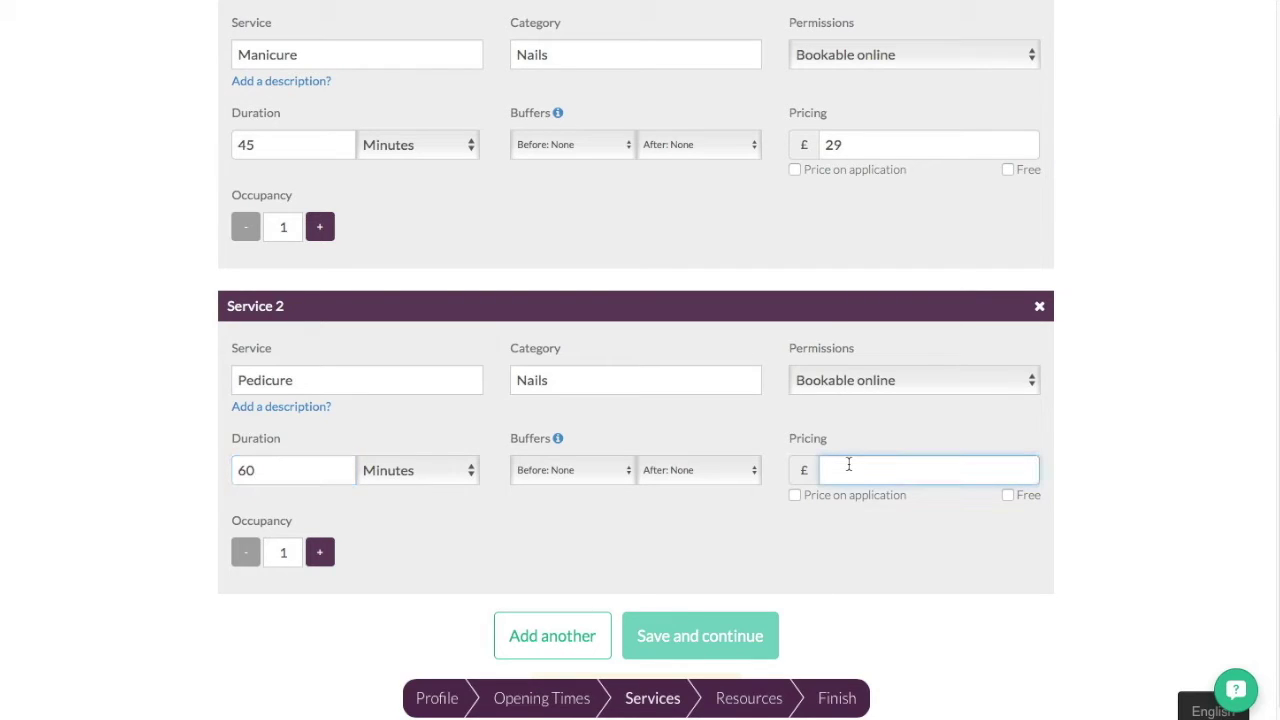
type("35.00")
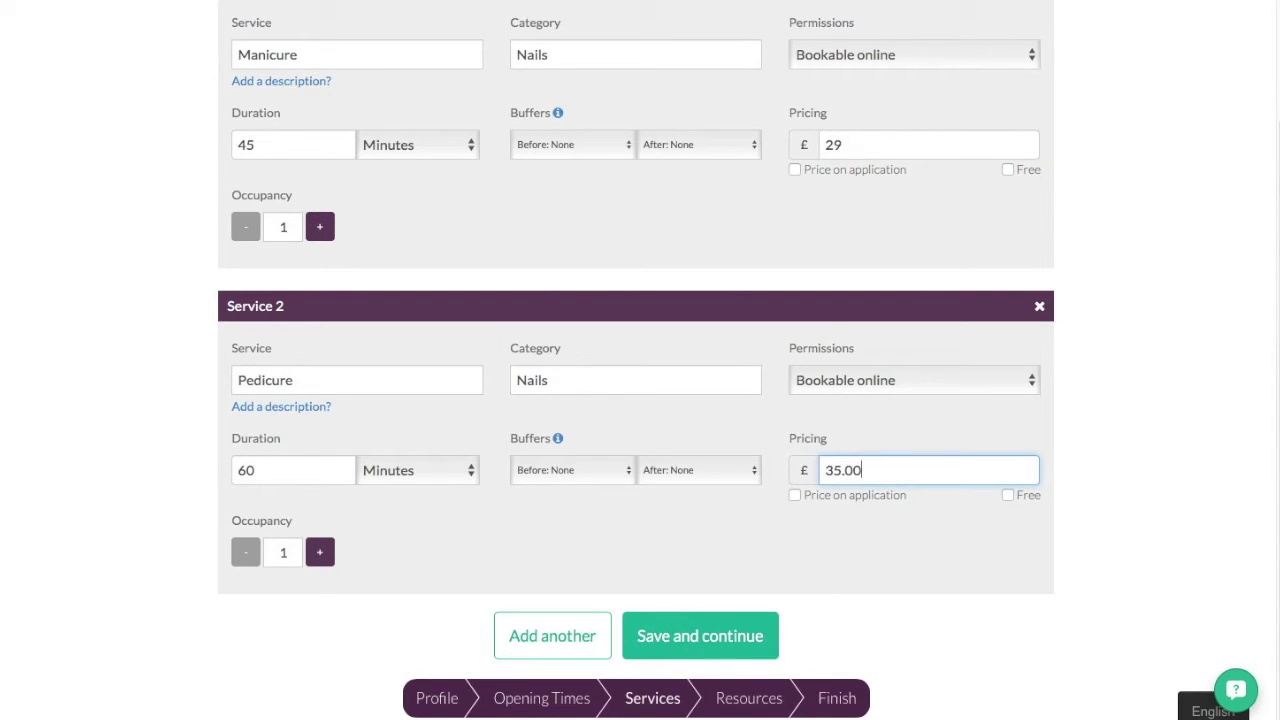
- Add Service 3 as Full Body Swedish Massage in Body, 60 minutes at £55, plus a blank Service 4
left_click(594, 642)
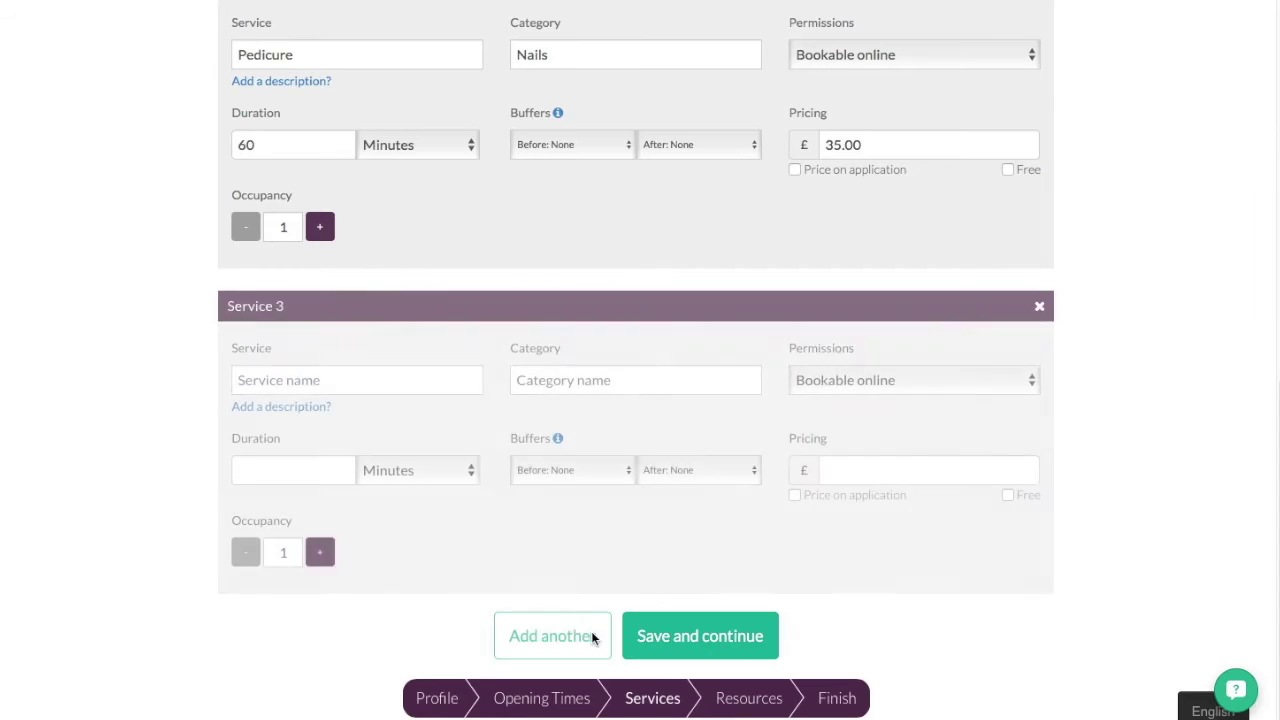
left_click(400, 340)
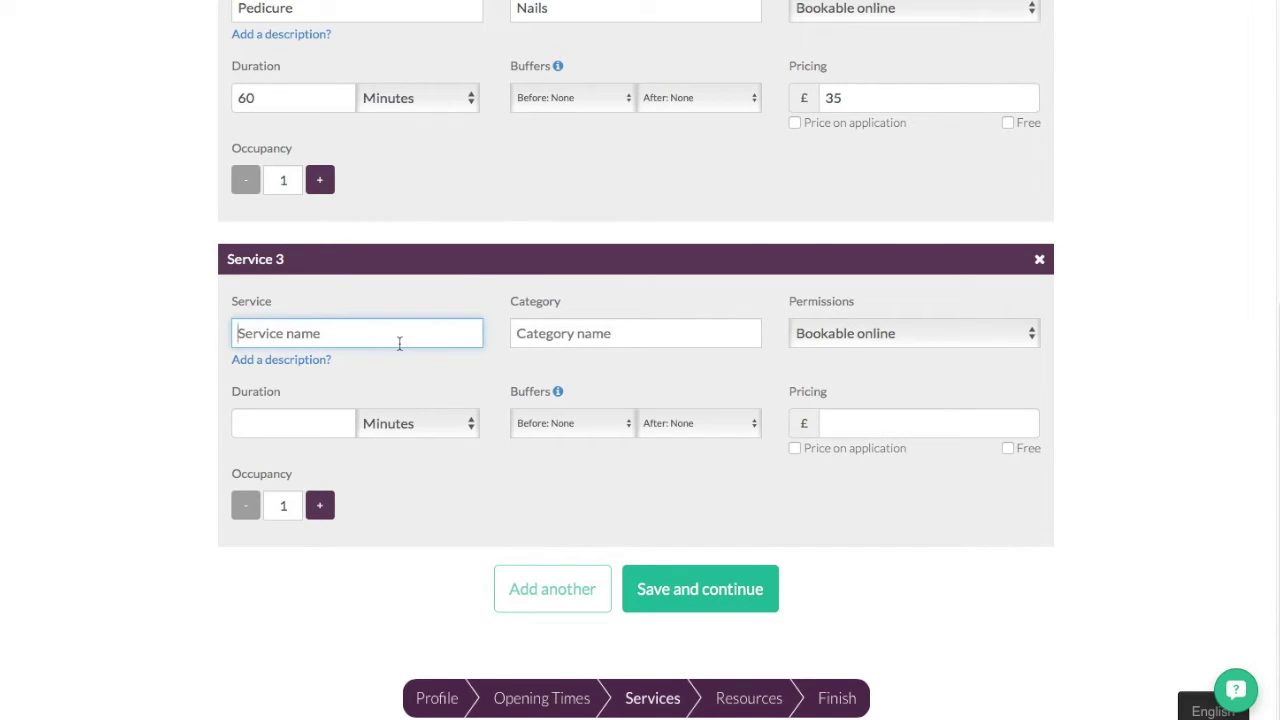
type("Full B")
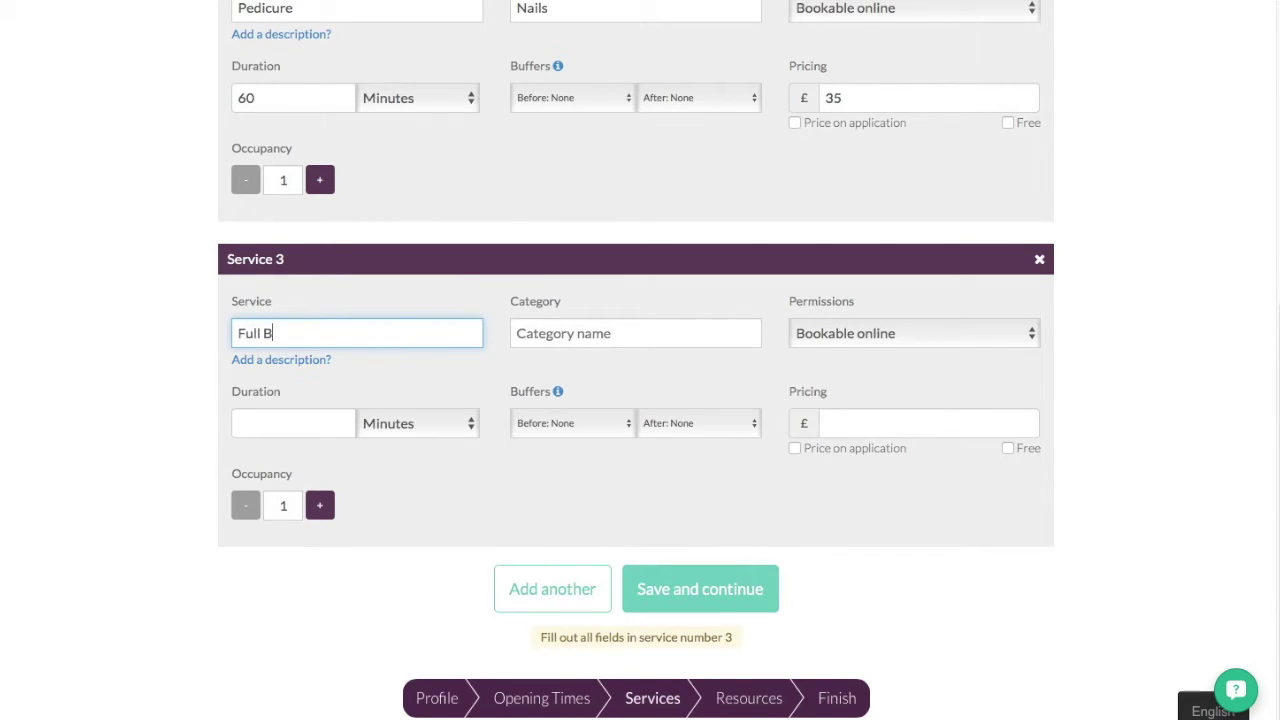
type("ody Swedish Massage")
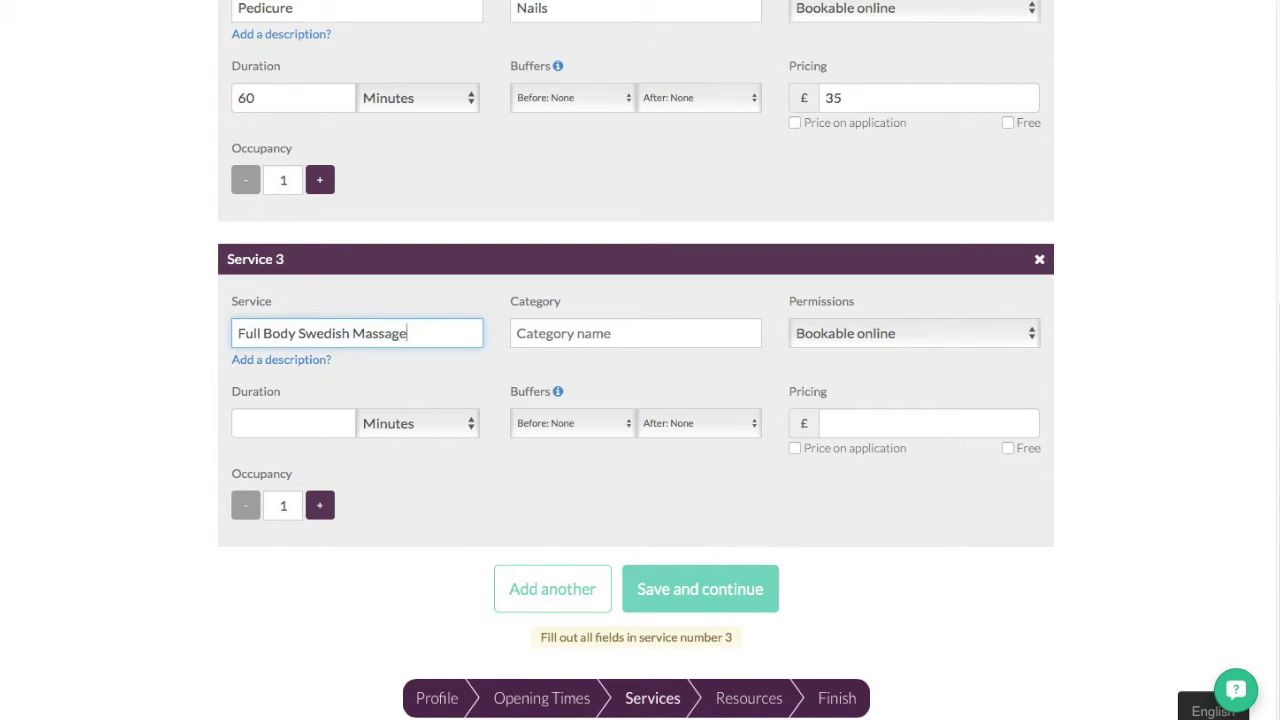
left_click(560, 333)
type("Body")
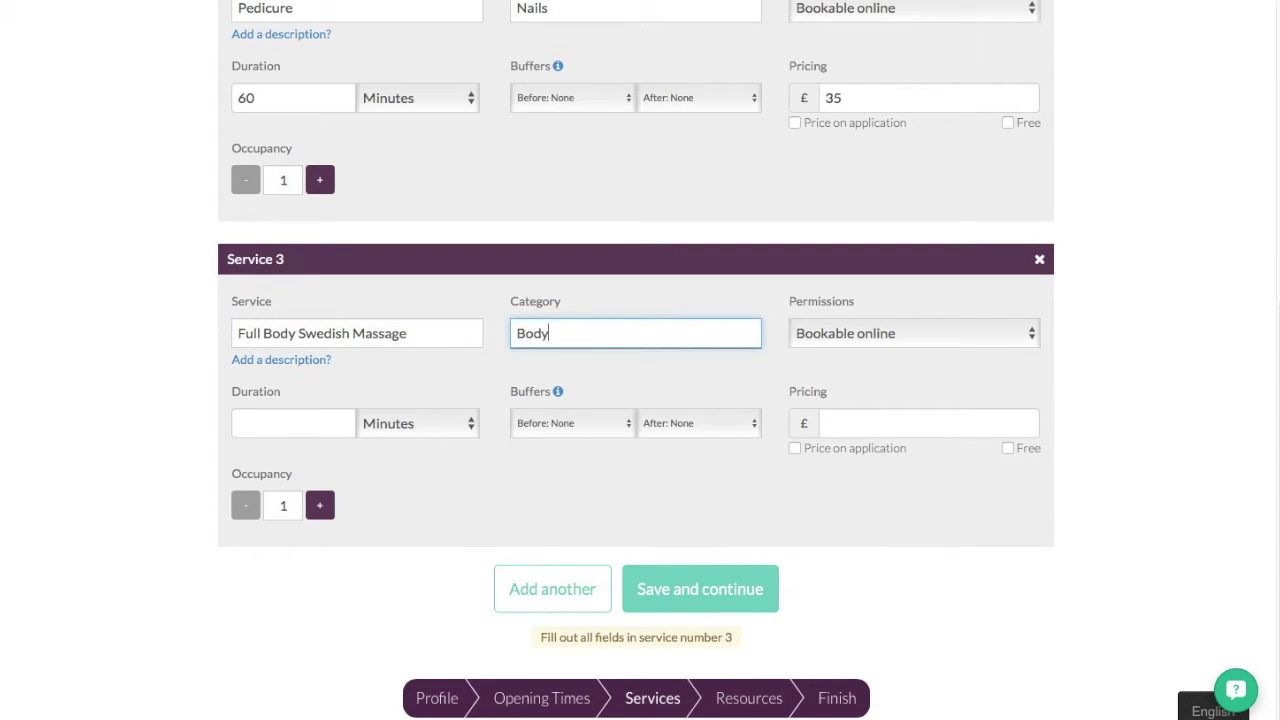
left_click(276, 427)
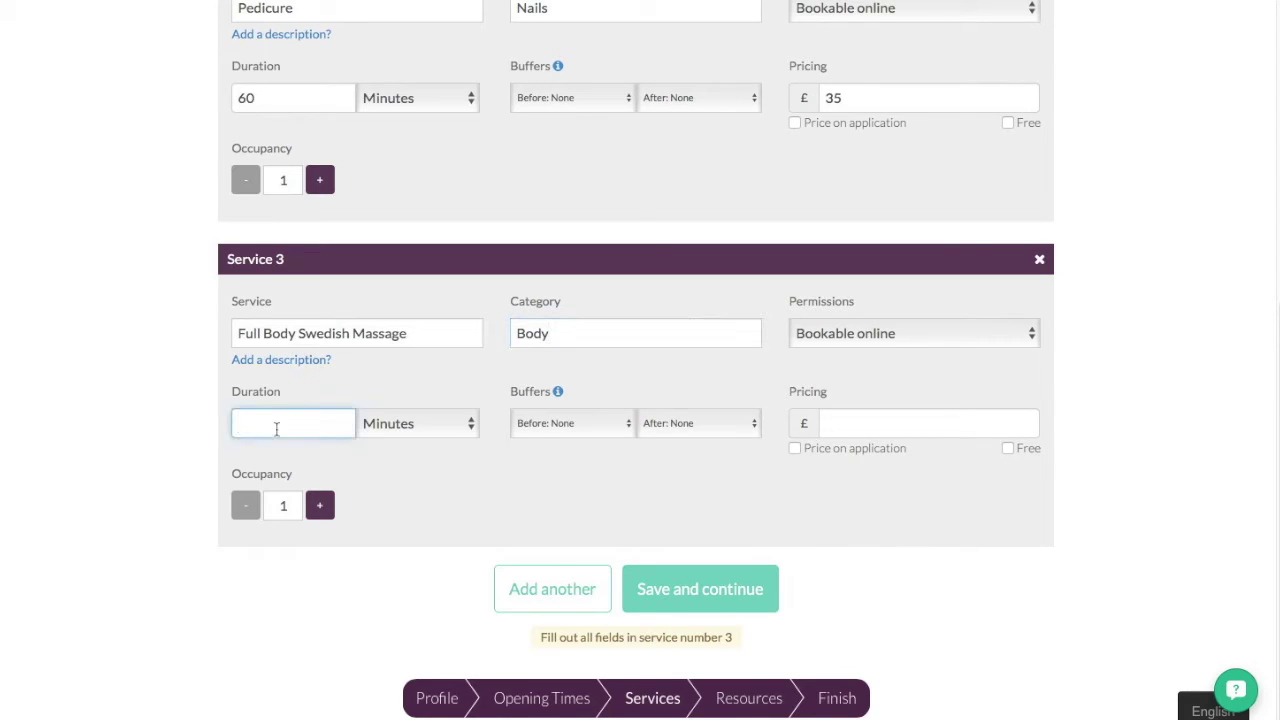
type("60")
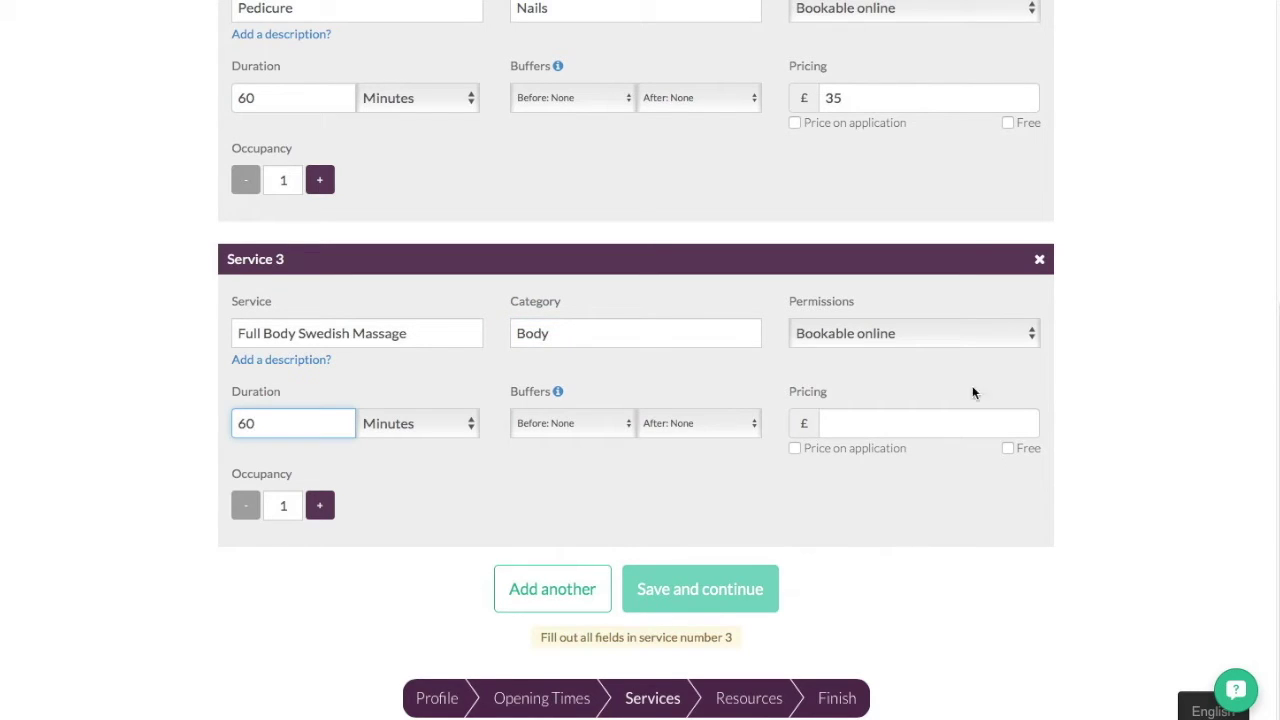
left_click(957, 423)
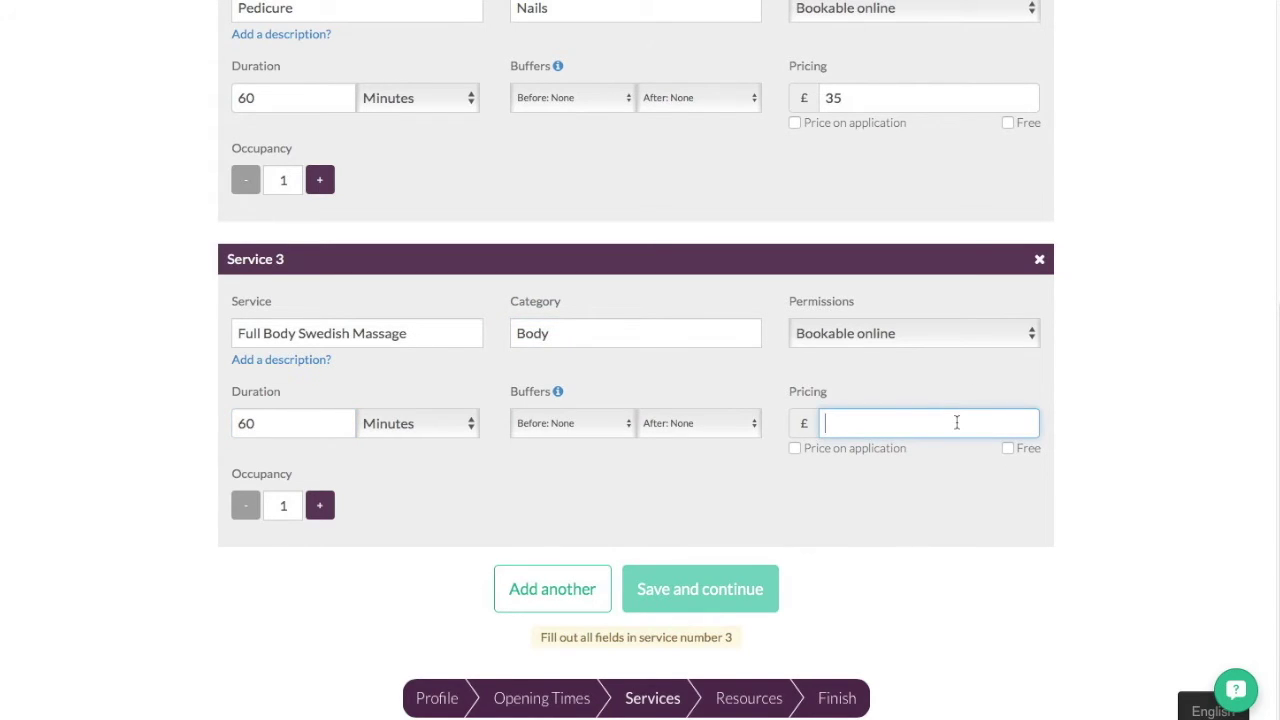
type("55")
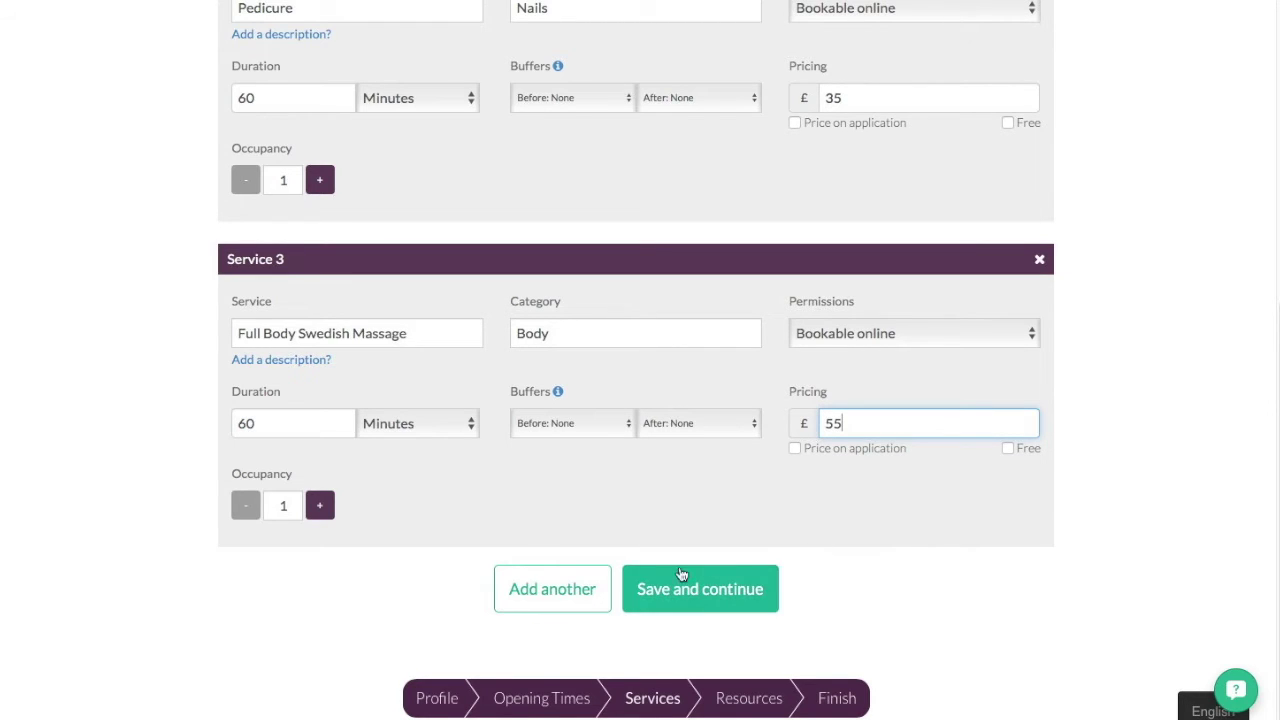
left_click(556, 590)
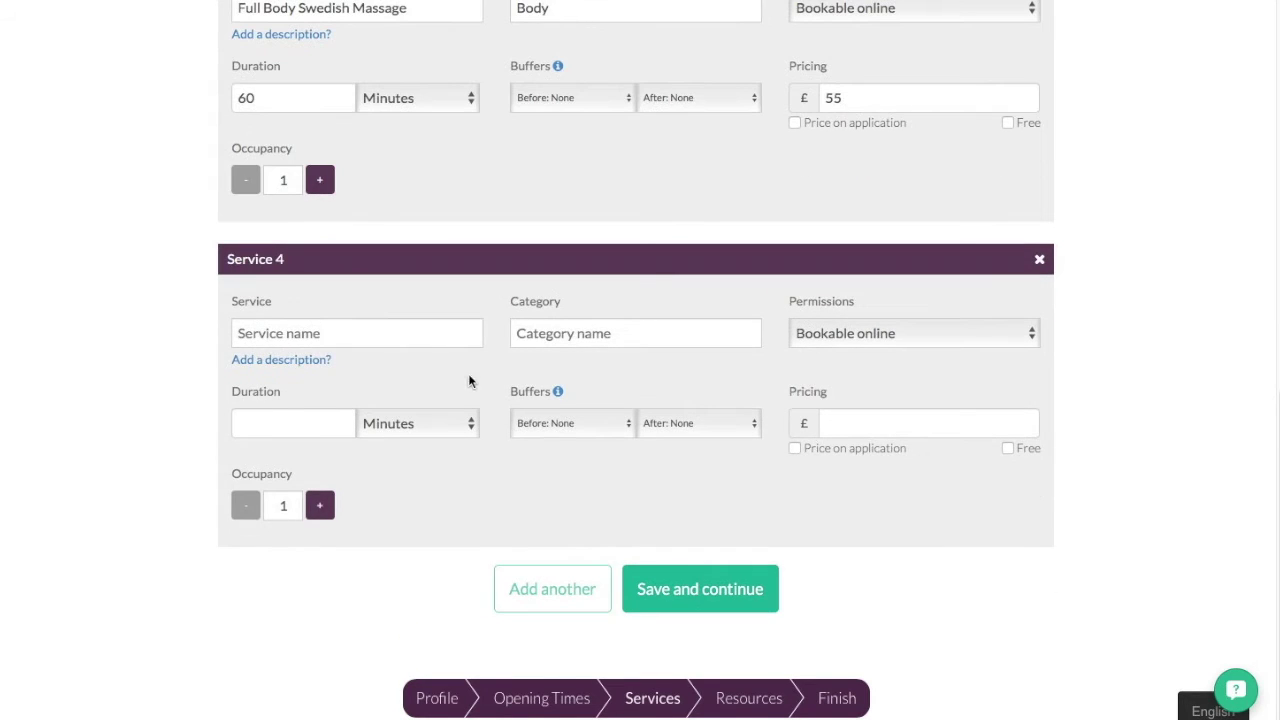
- Fill Service 4 as Personalised Express Facial in Facials, 30 minutes at 29.00, and add Service 5
left_click(460, 336)
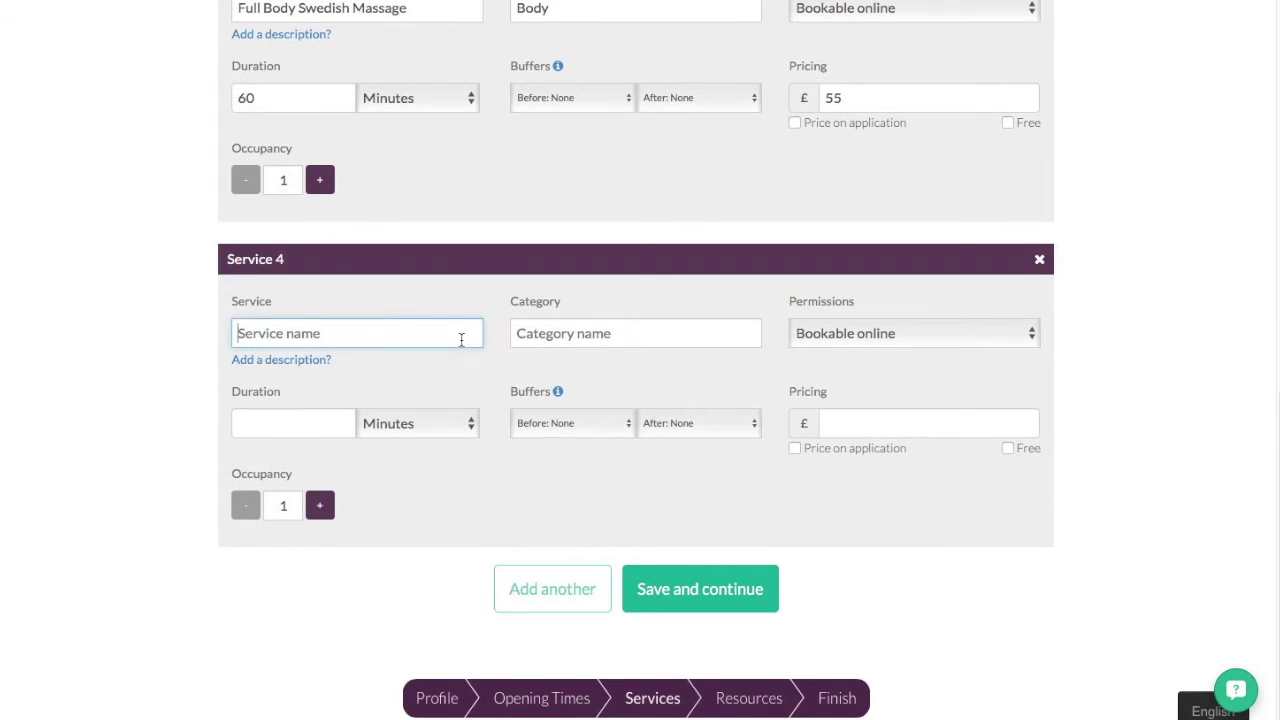
type("Person")
type("alise")
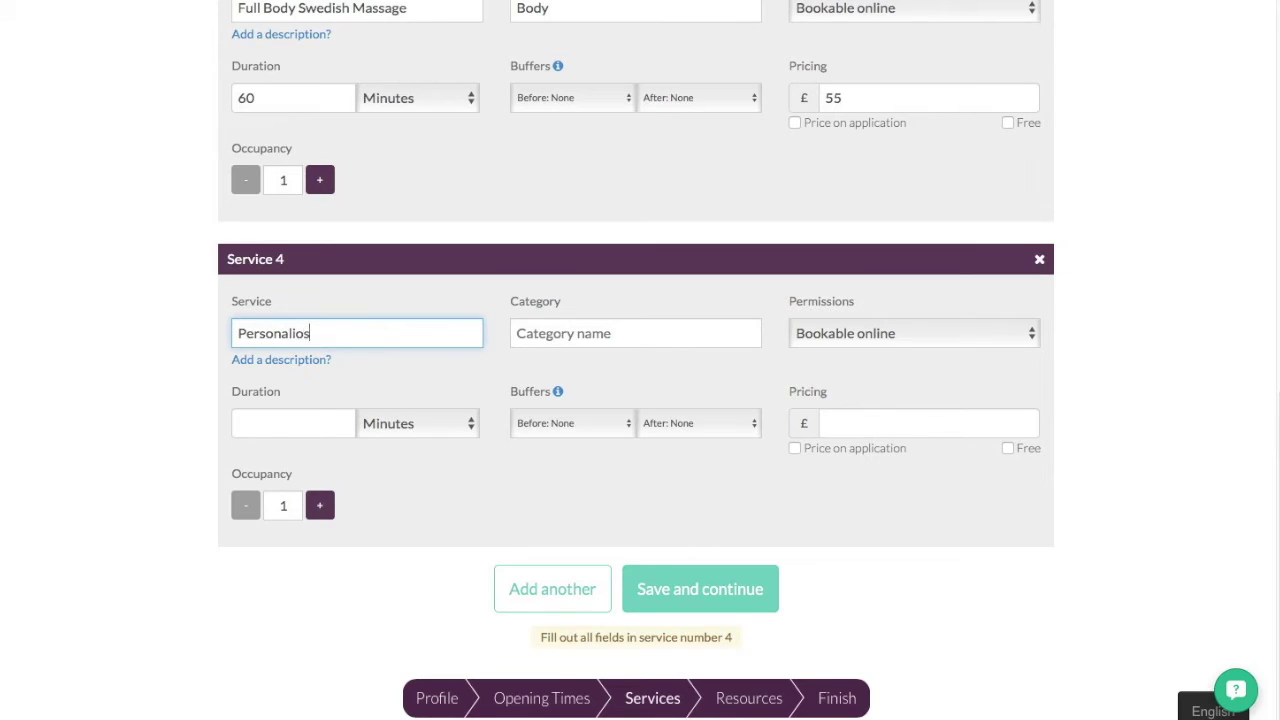
key("BackSpace")
key("BackSpace")
key("BackSpace")
type("ised Express Facial")
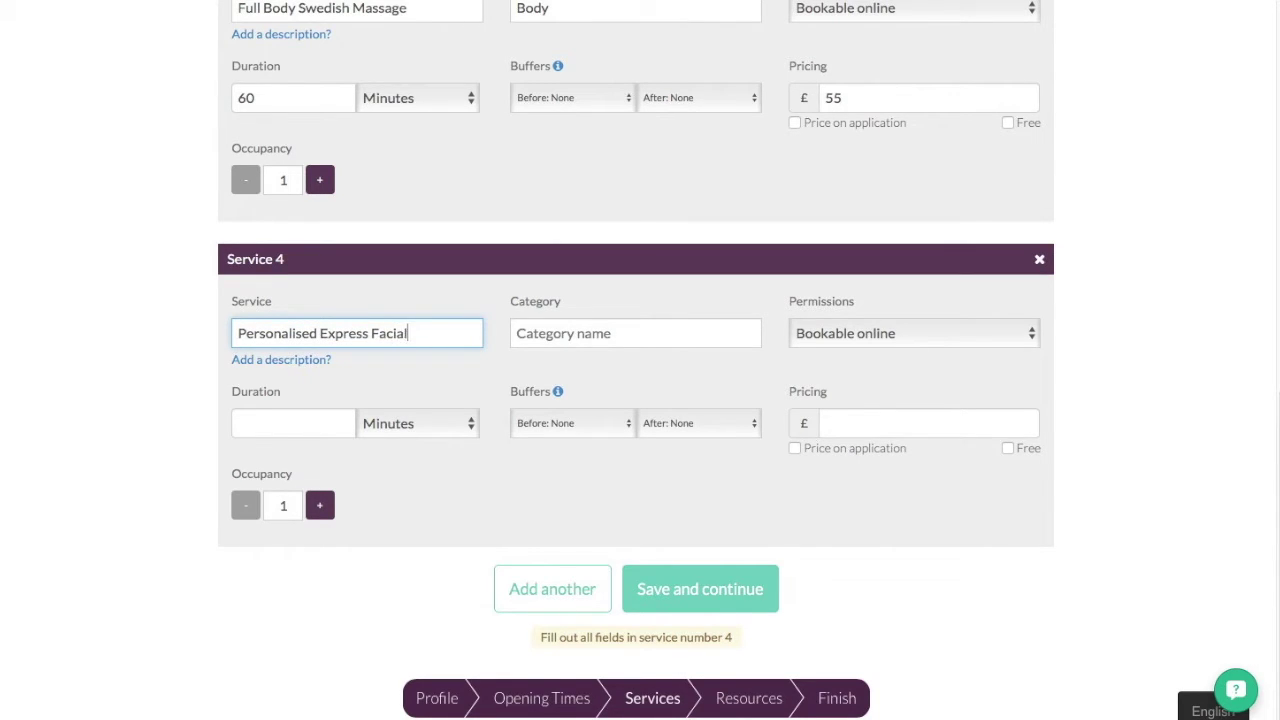
left_click(636, 333)
type("Facials")
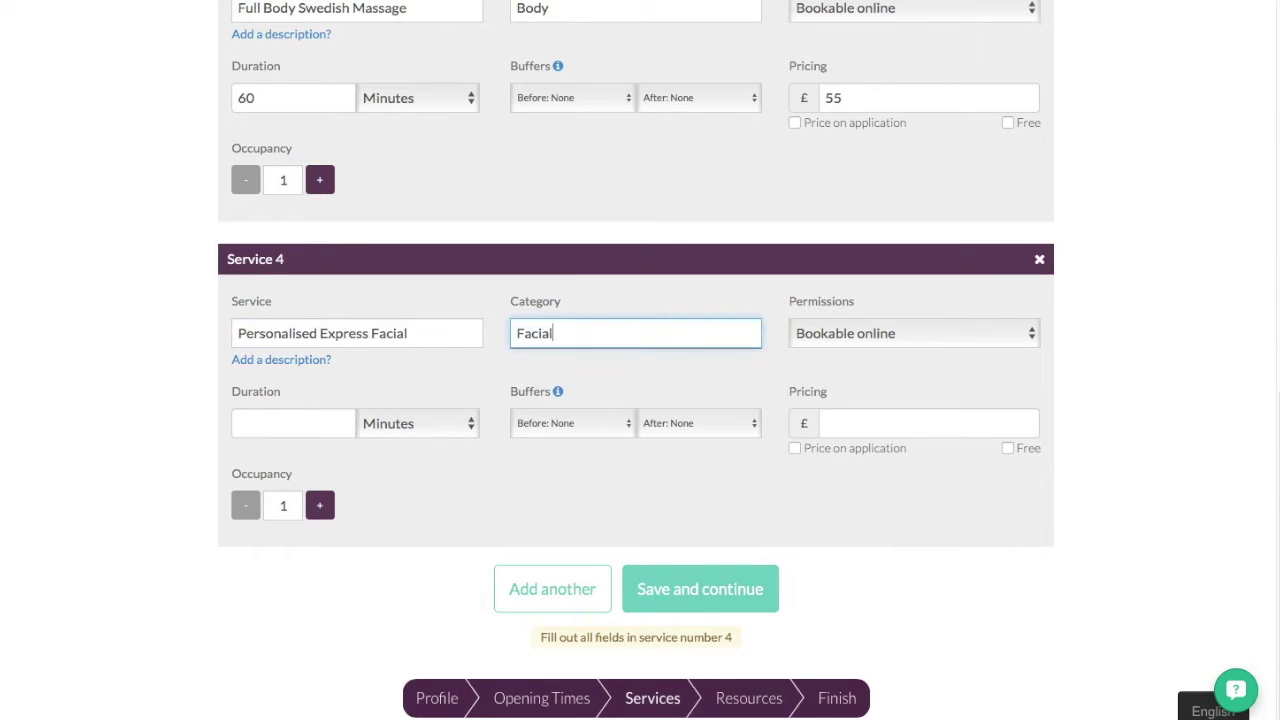
key("Tab")
left_click(252, 425)
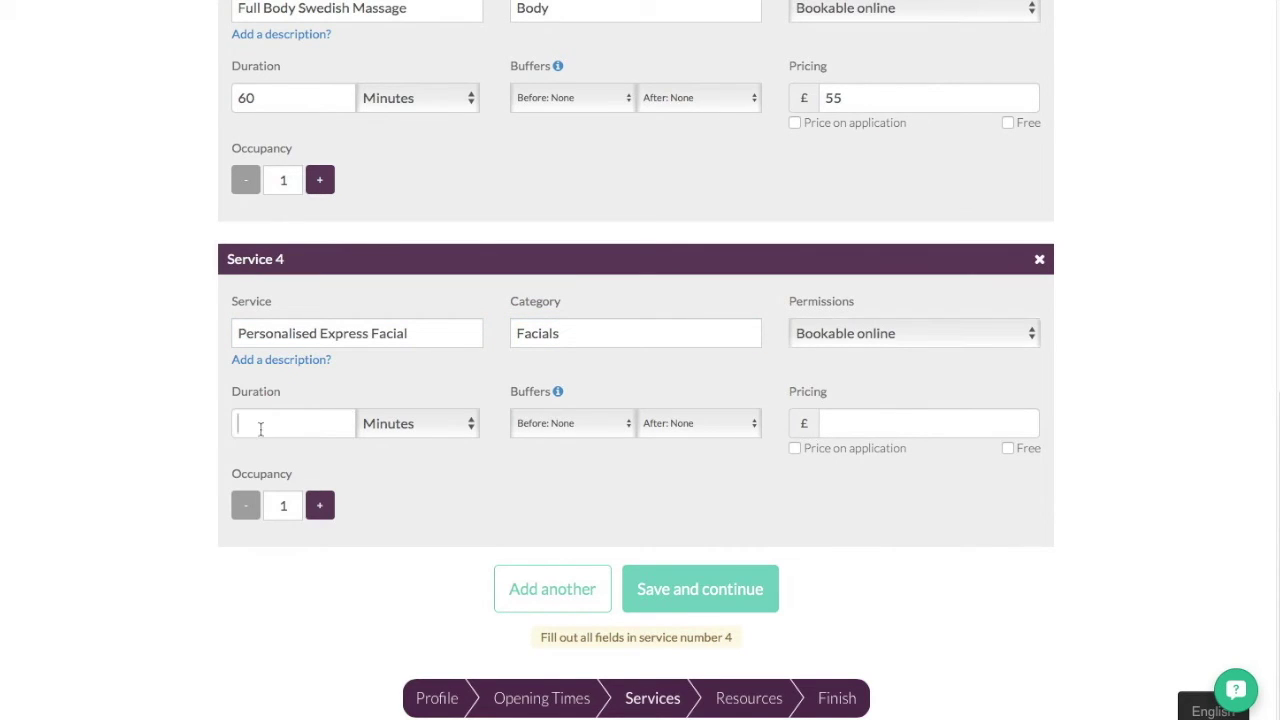
type("30")
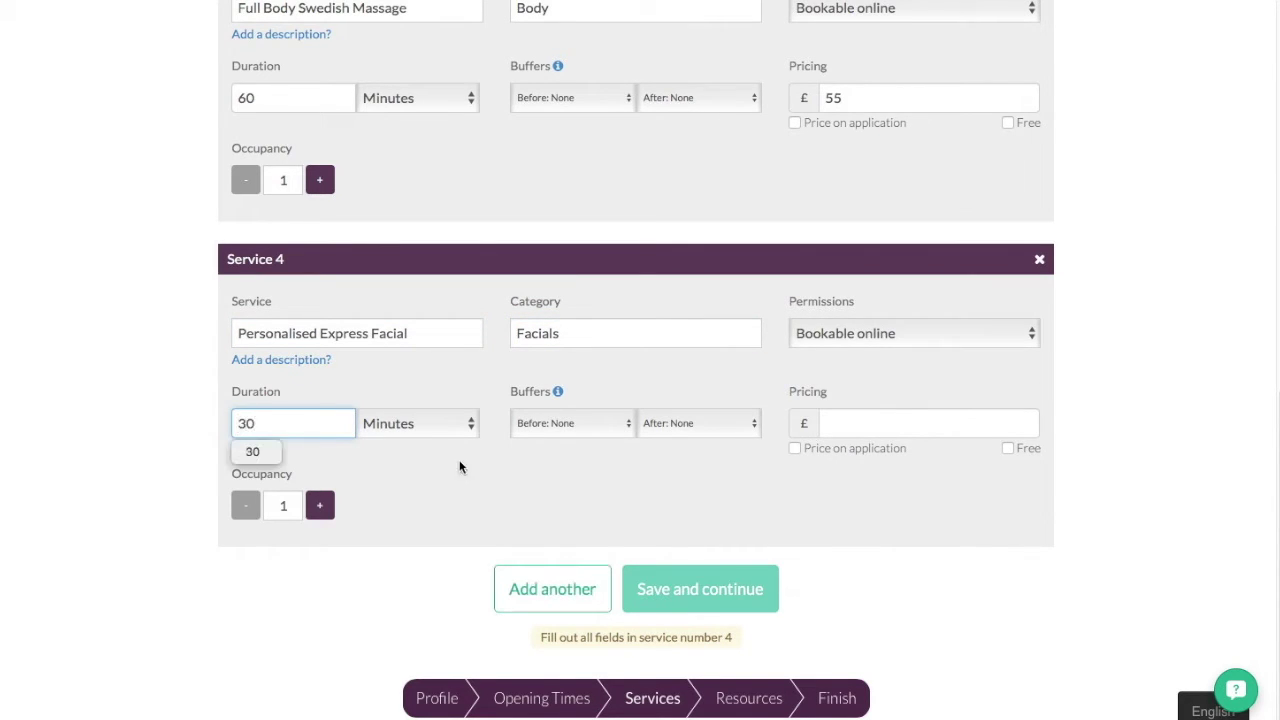
left_click(828, 426)
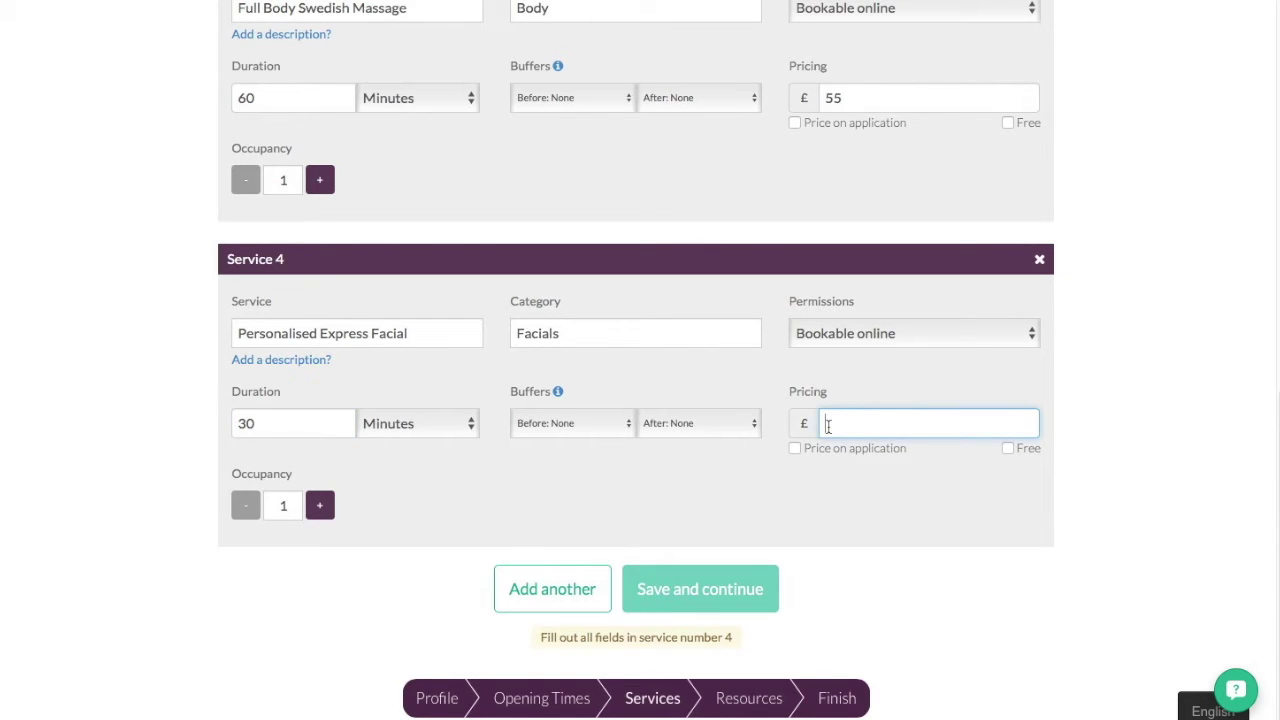
type("29.00")
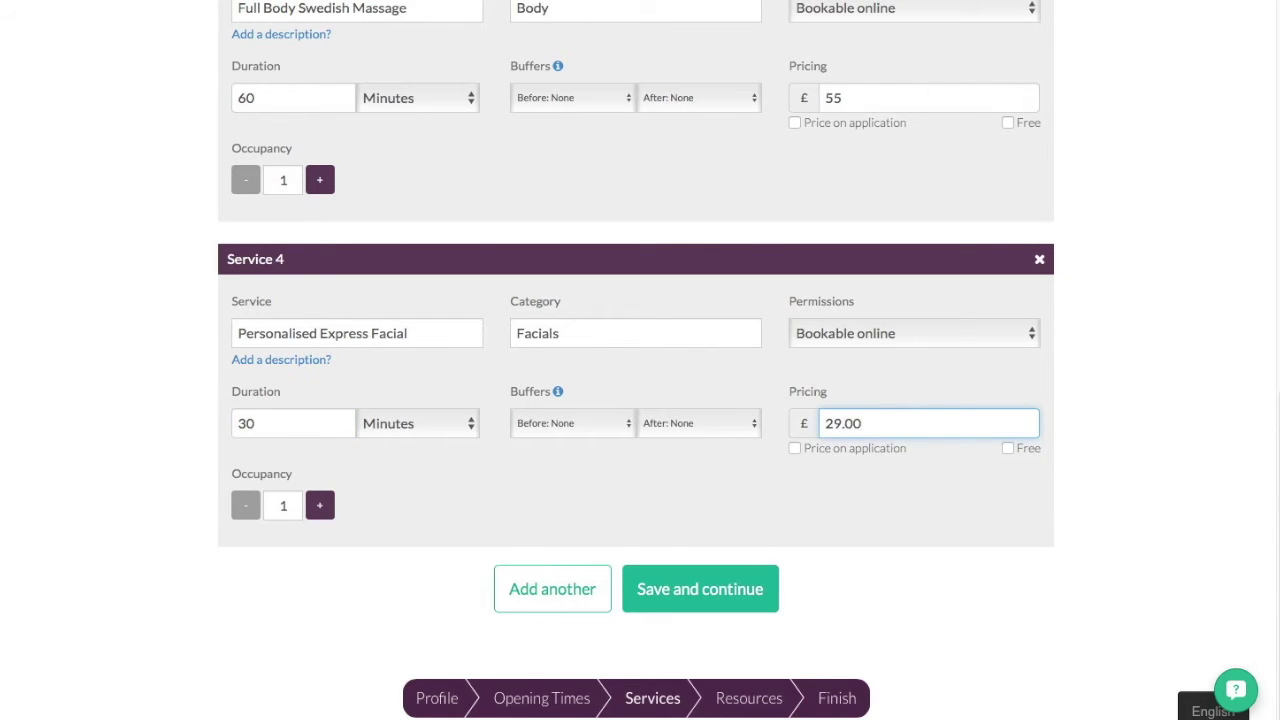
left_click(548, 600)
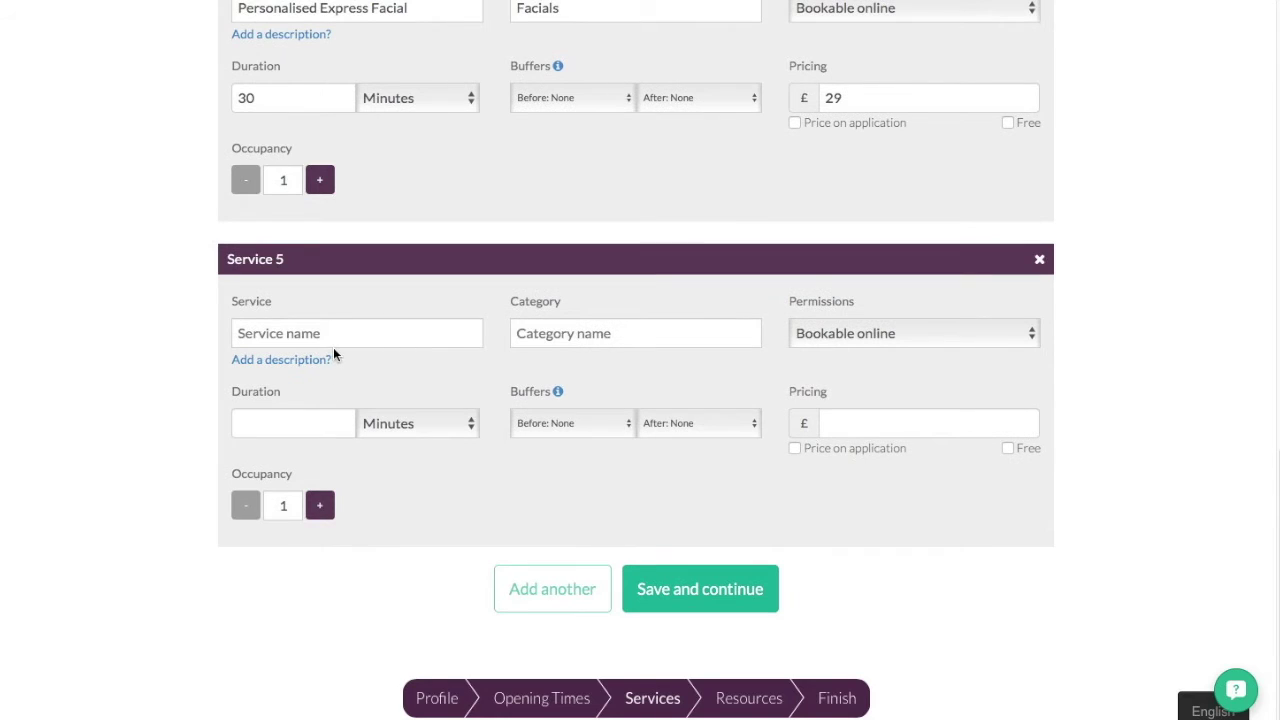
- Fill Service 5 as Full Leg Wax in the Waxing category, 45 minutes, priced 32.00
left_click(336, 343)
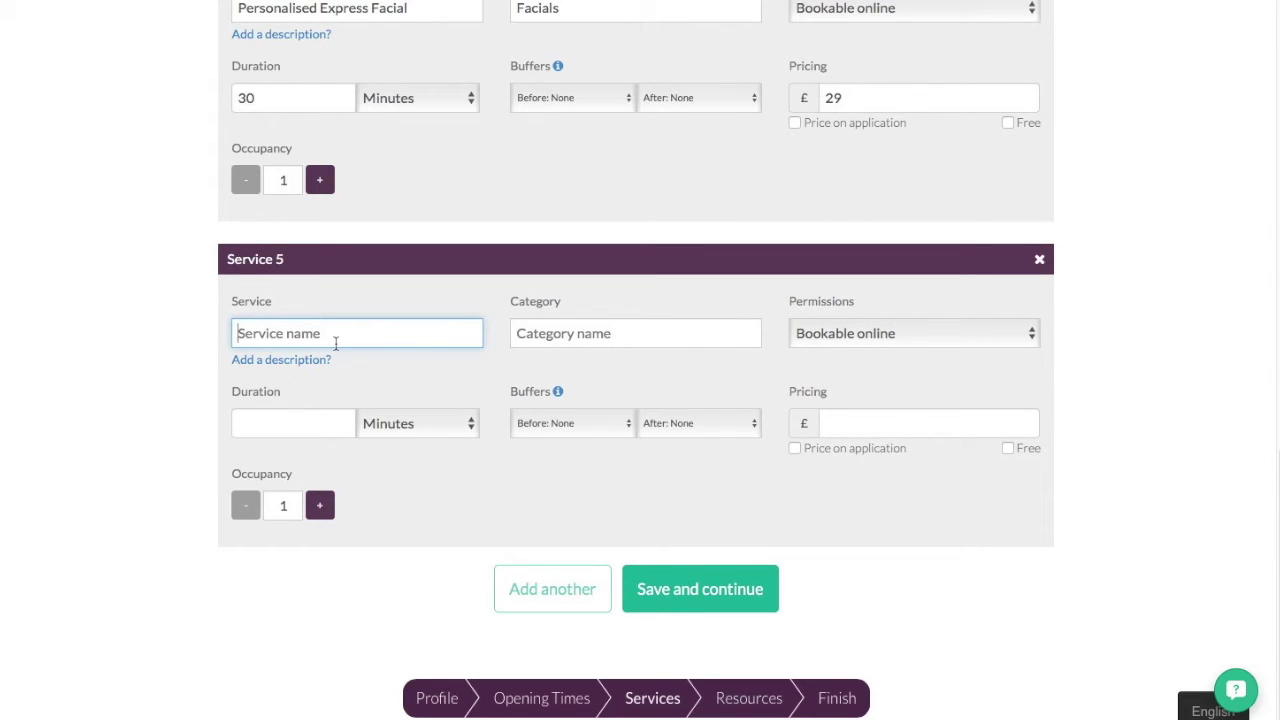
type("Ful")
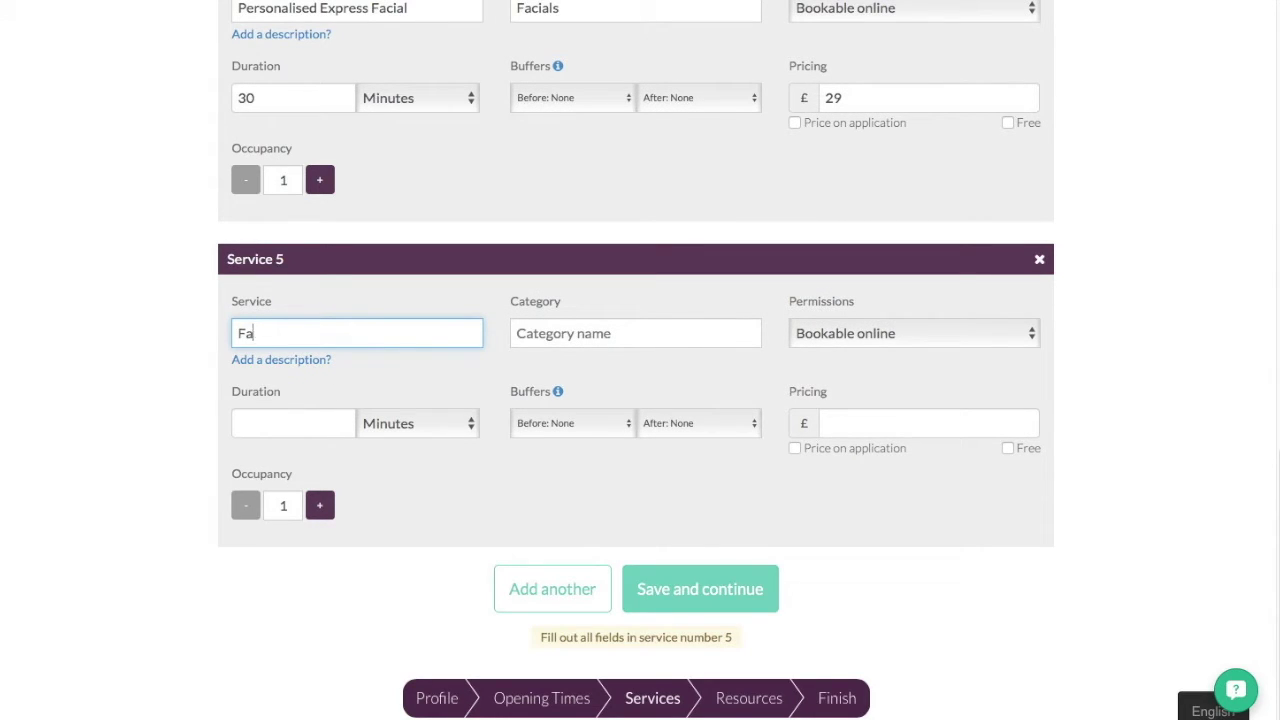
type("l Leg Wax")
left_click(636, 333)
type("Waxing")
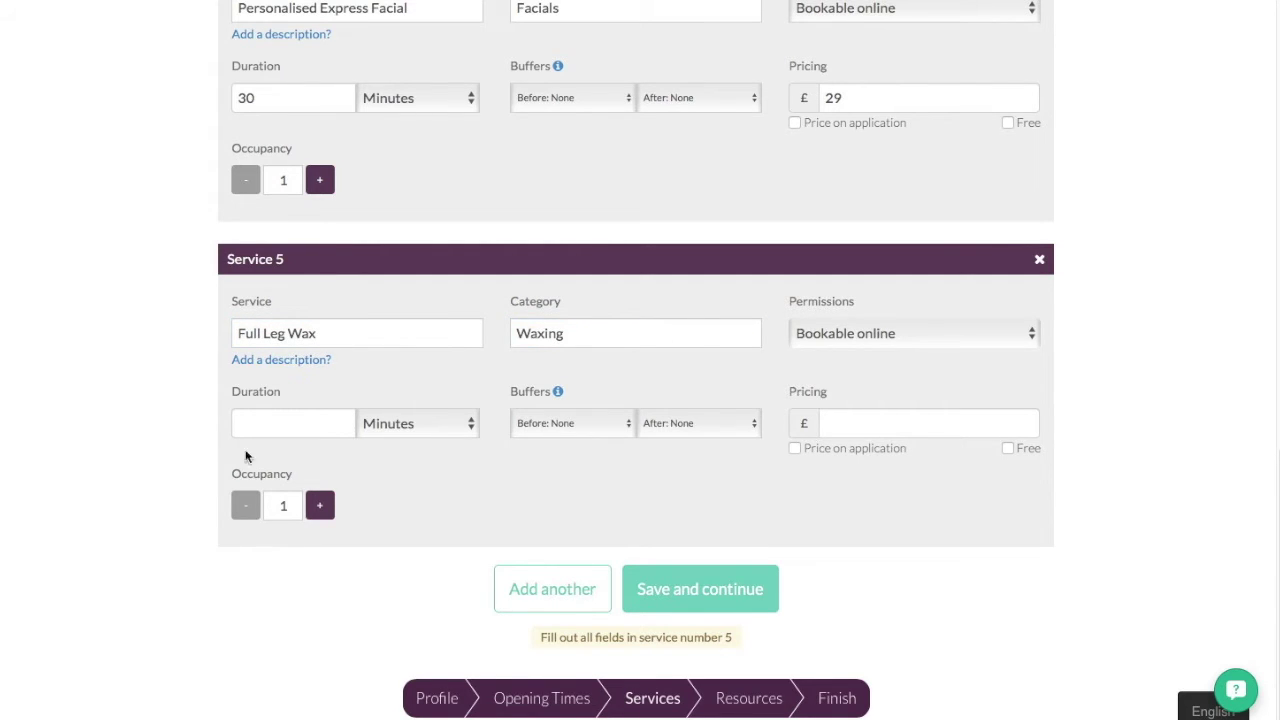
left_click(270, 423)
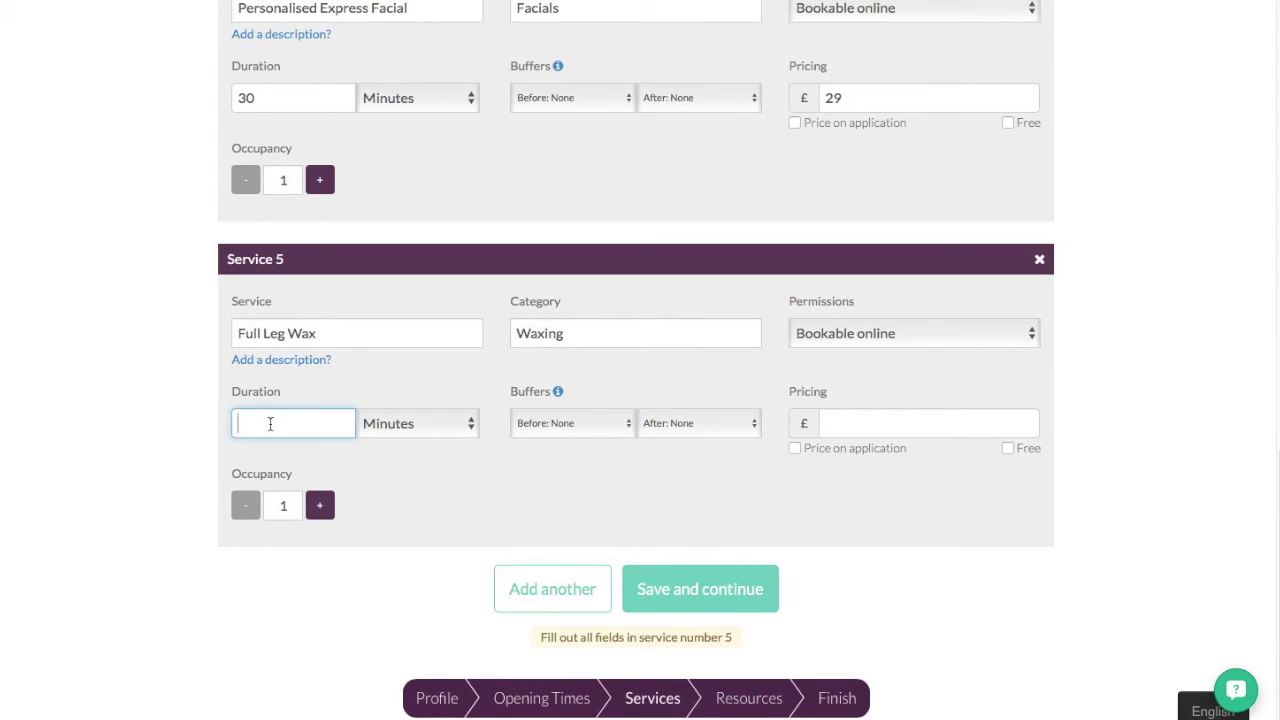
type("45")
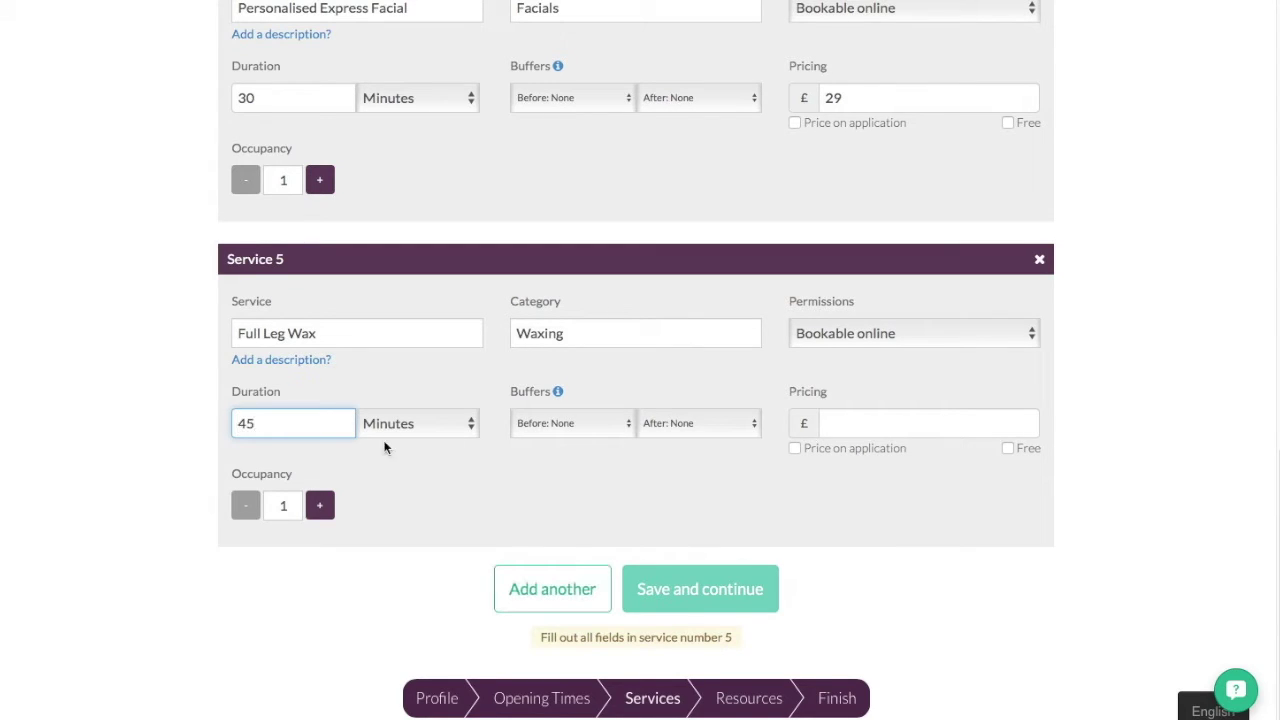
left_click(858, 429)
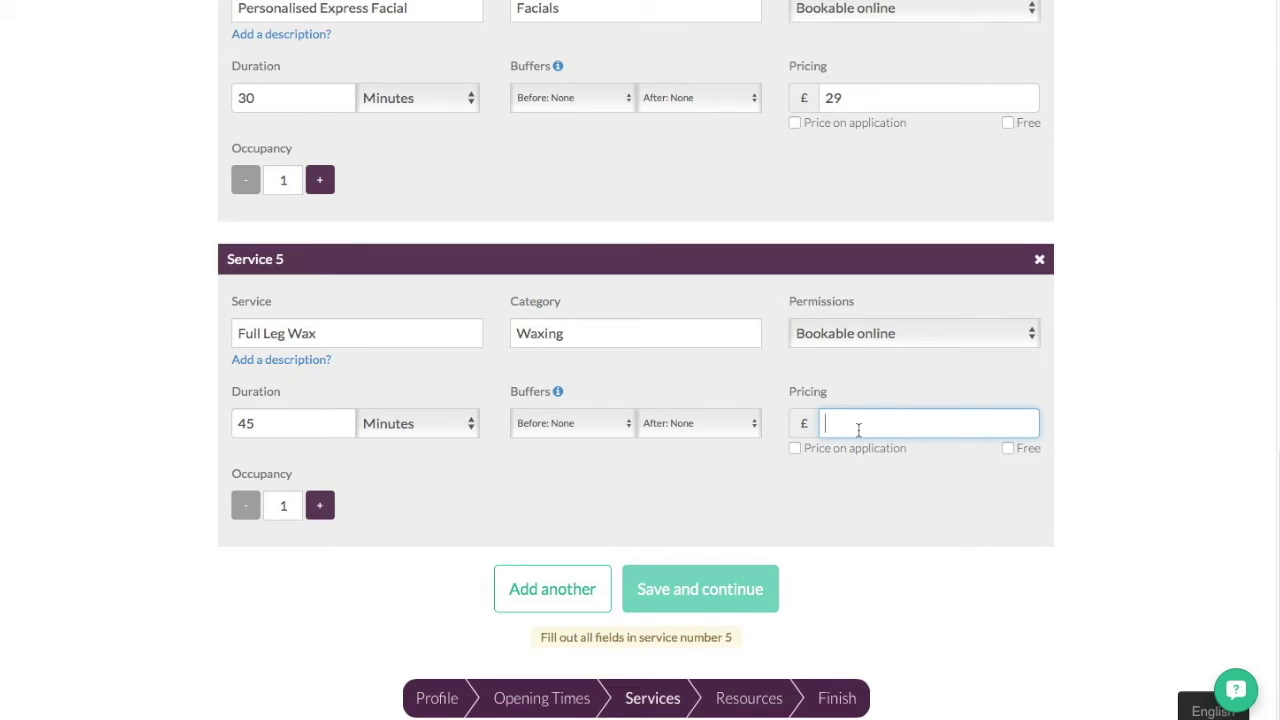
type("32.00")
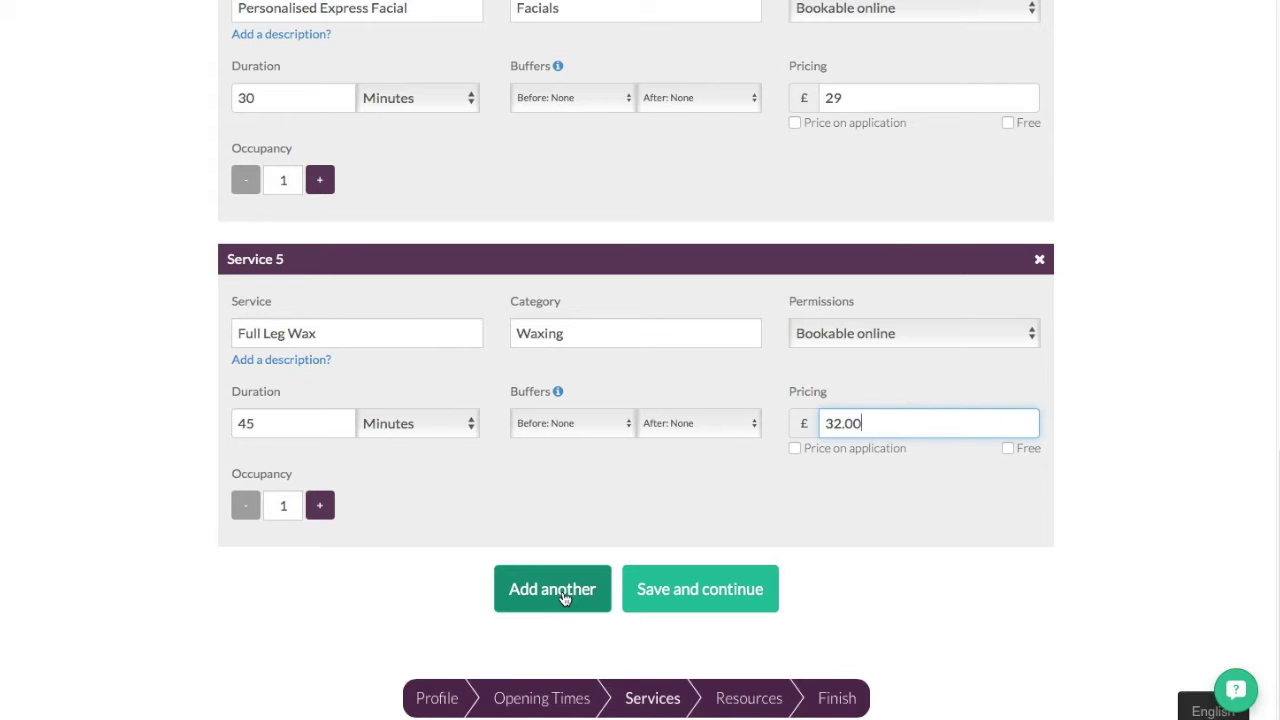
- Add Service 6 named Bikini Wax (Standard) in the Waxing category
left_click(563, 593)
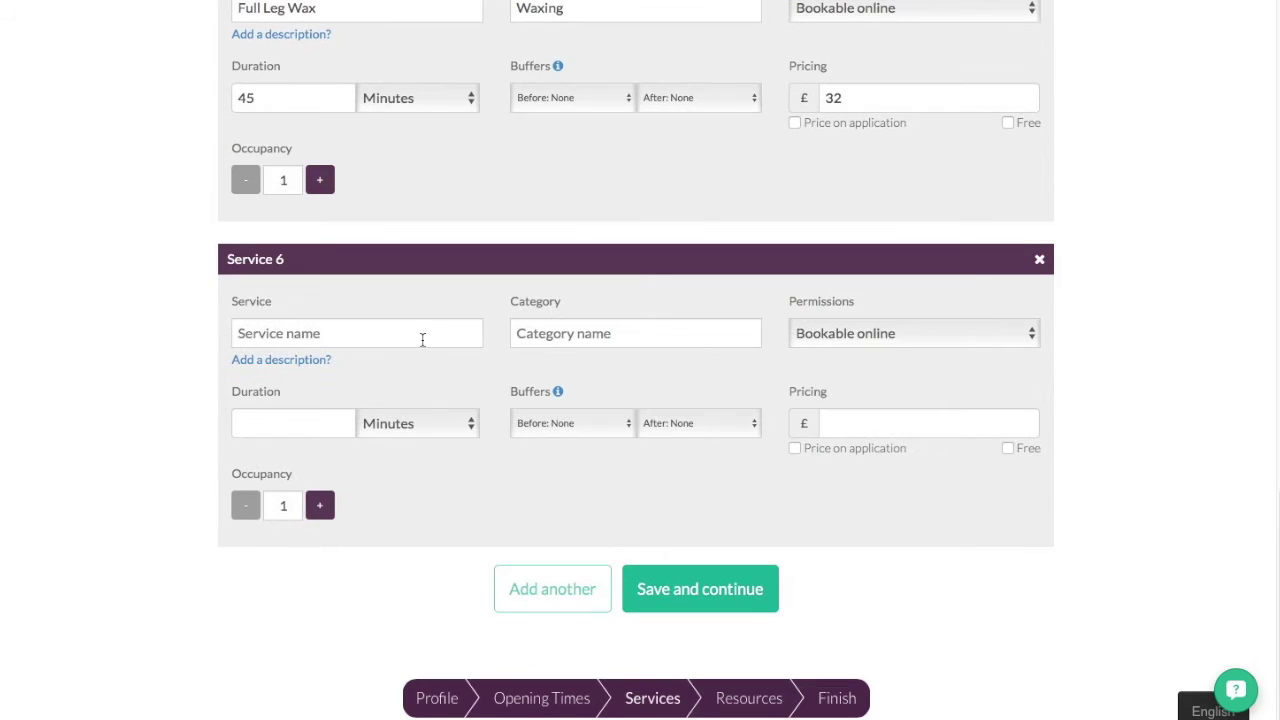
left_click(422, 338)
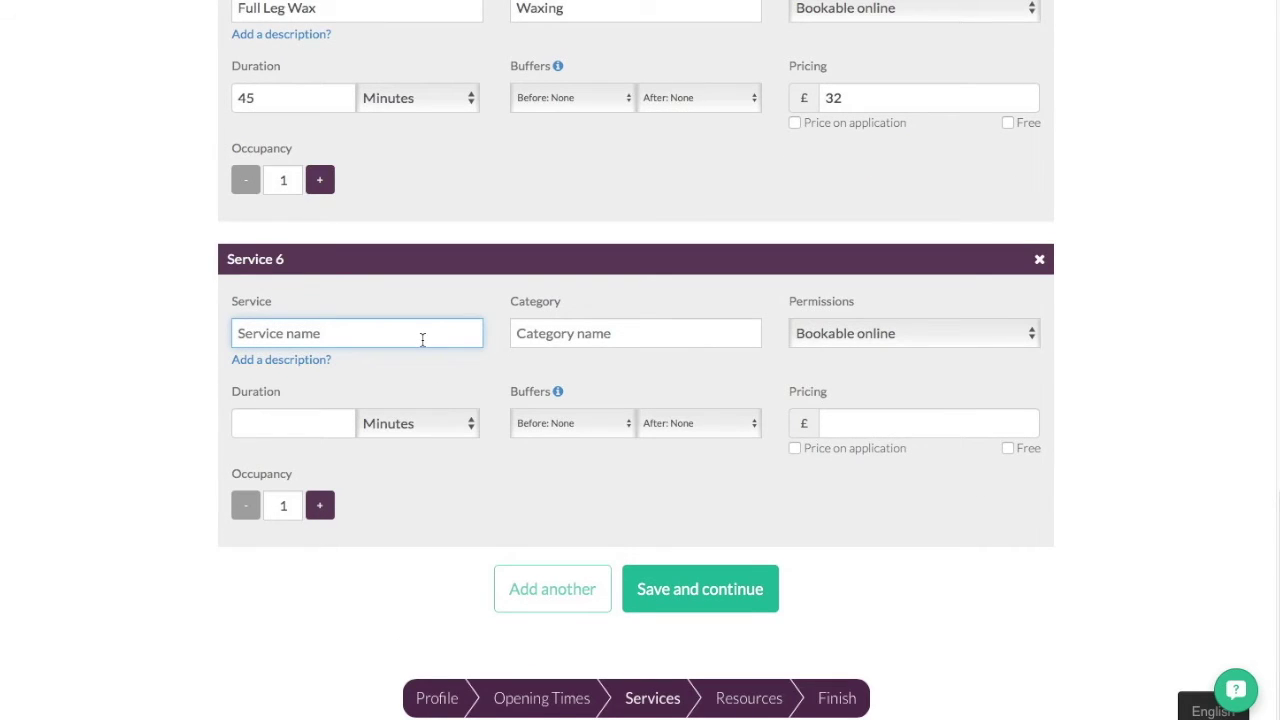
type("Bikini ")
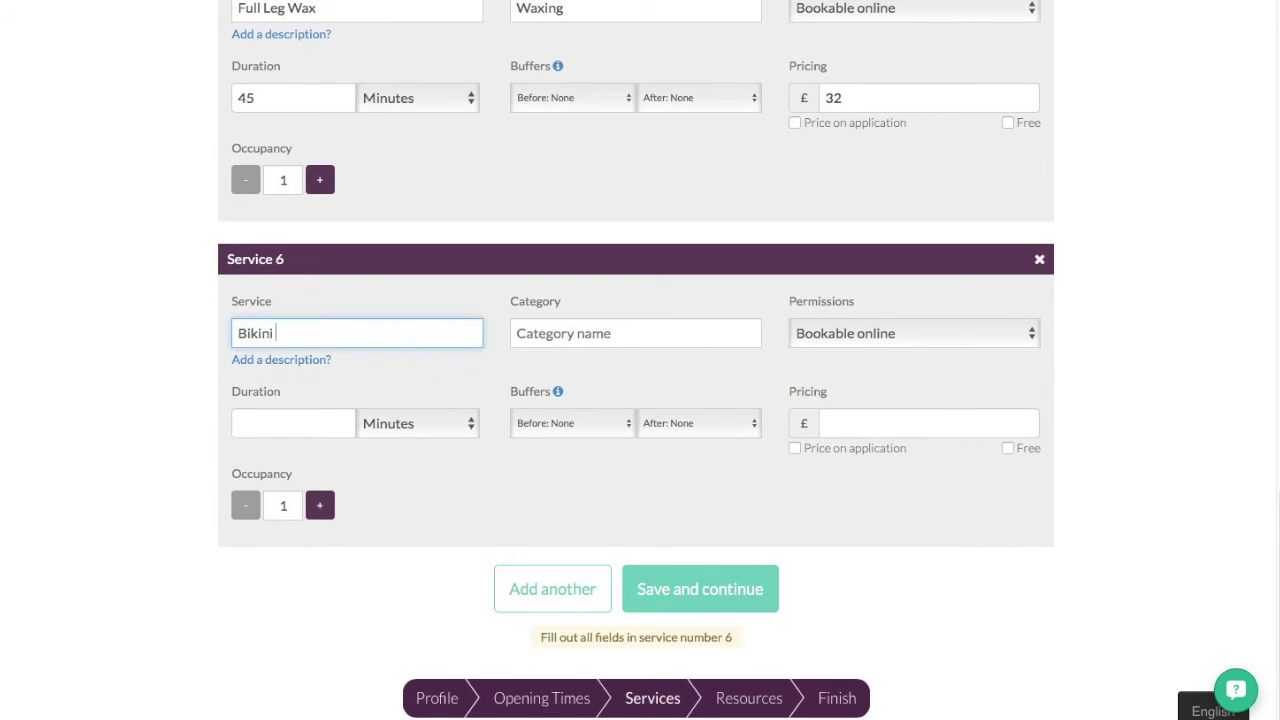
type("Wax (Standard)")
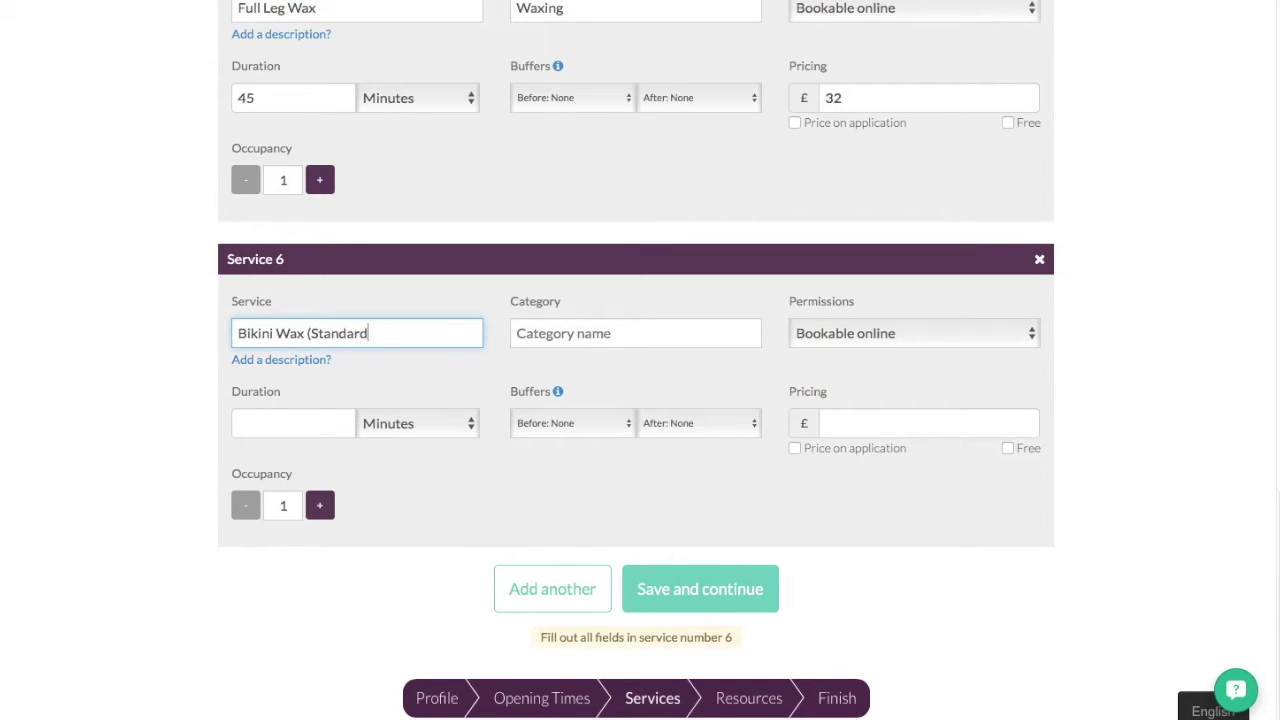
left_click(636, 333)
type("Waxing")
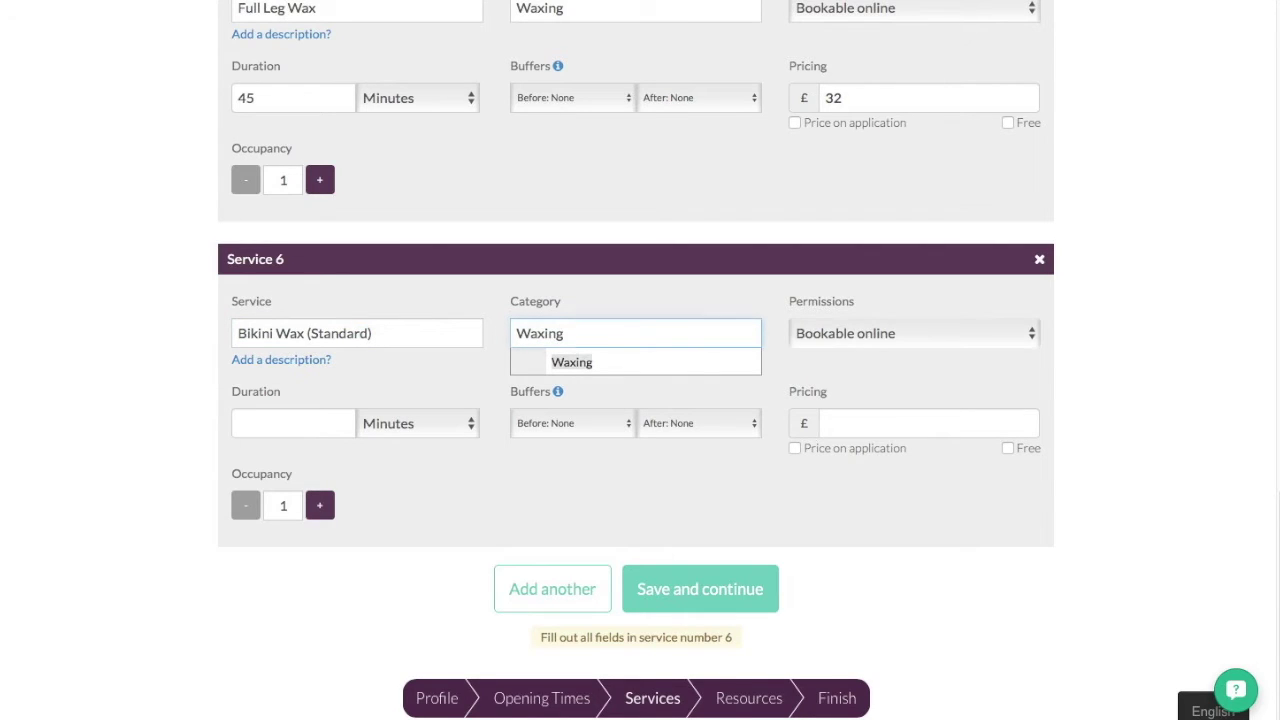
key("Tab")
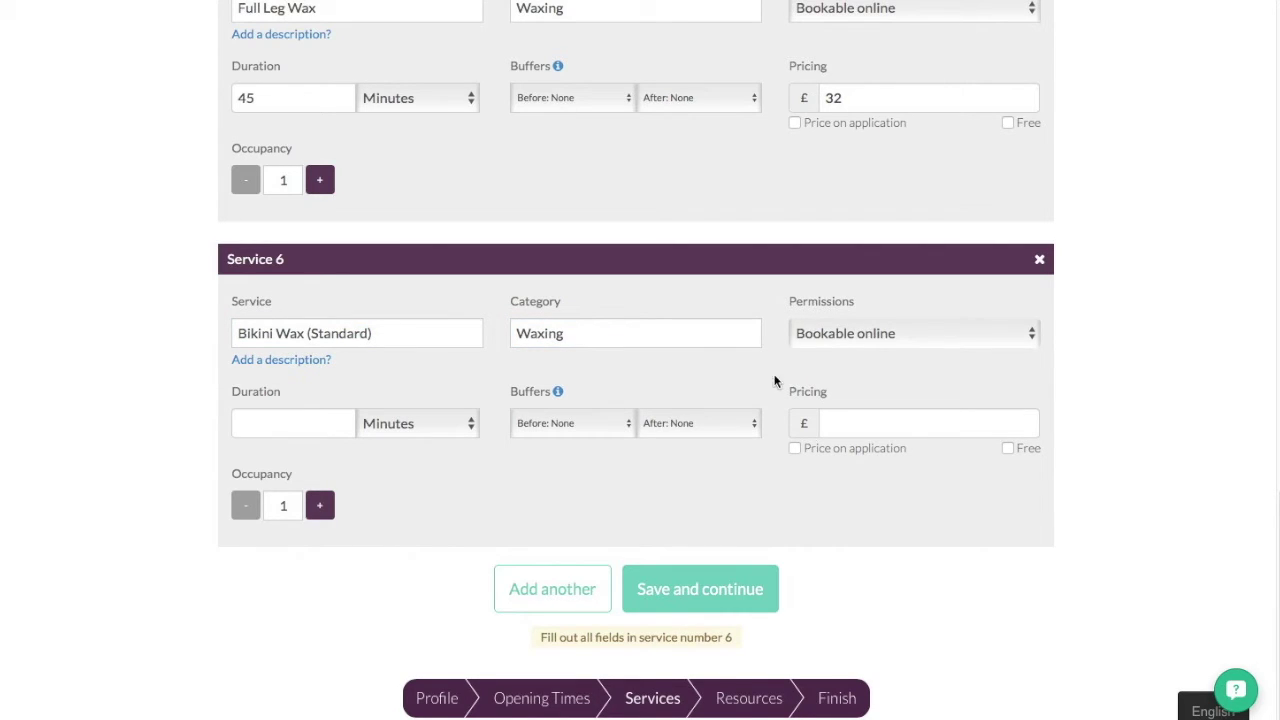
- Give the bikini wax 15 minutes and price 18.00, then save the services
left_click(295, 424)
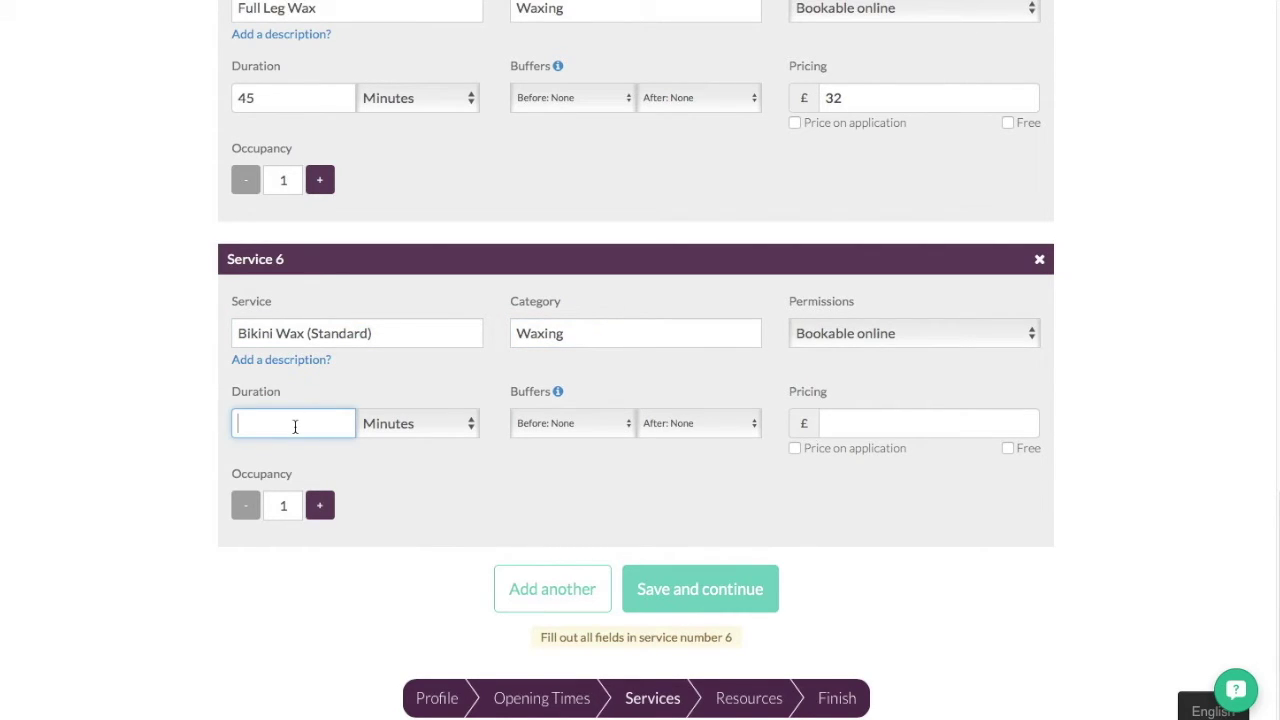
type("15")
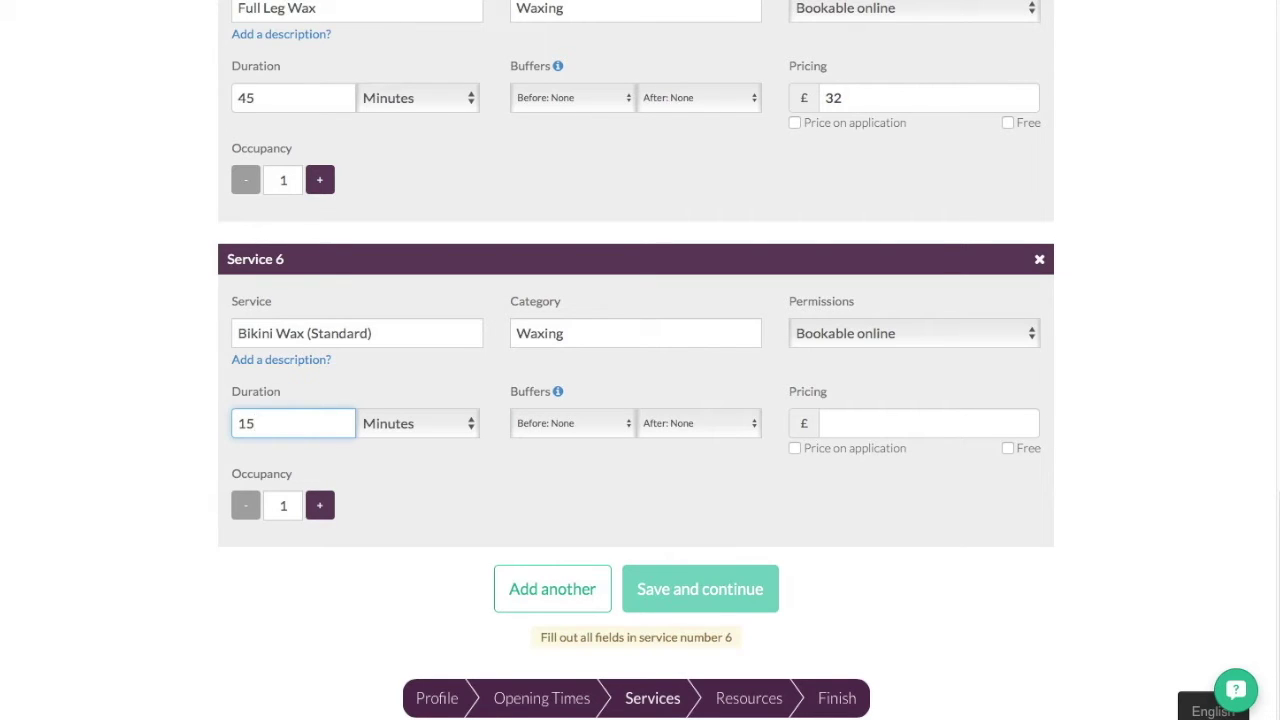
left_click(946, 432)
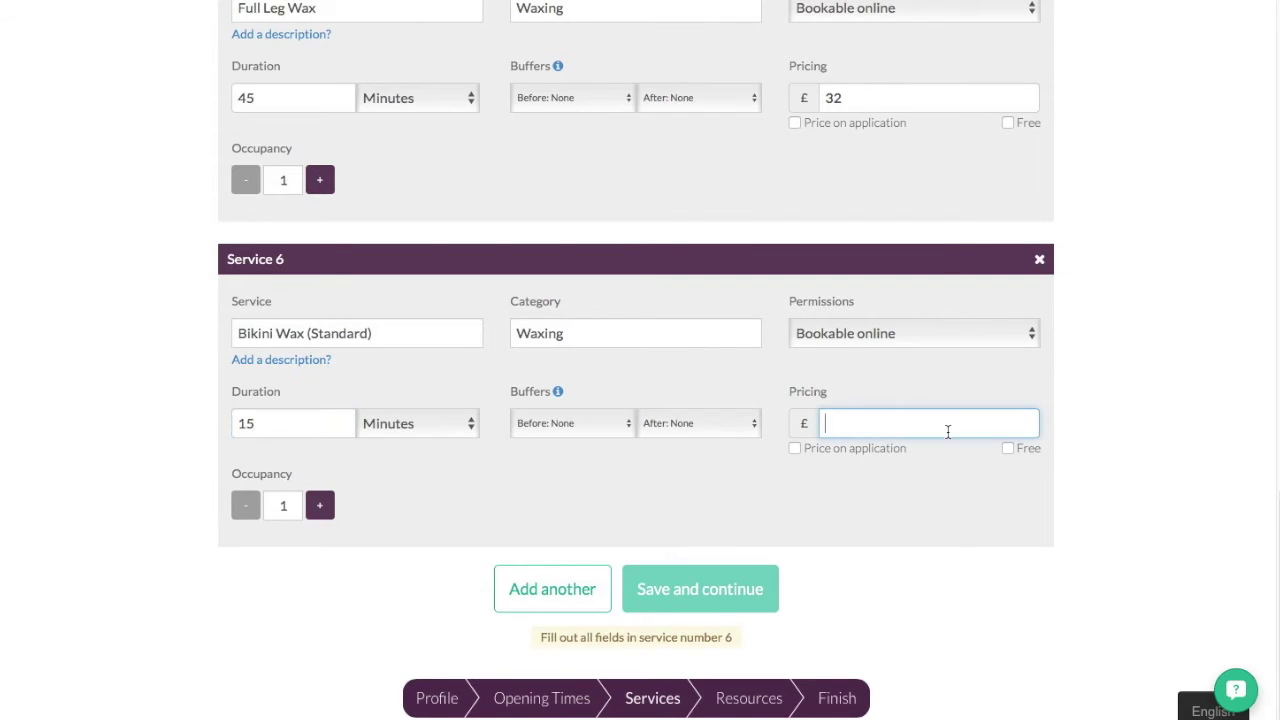
type("18.00")
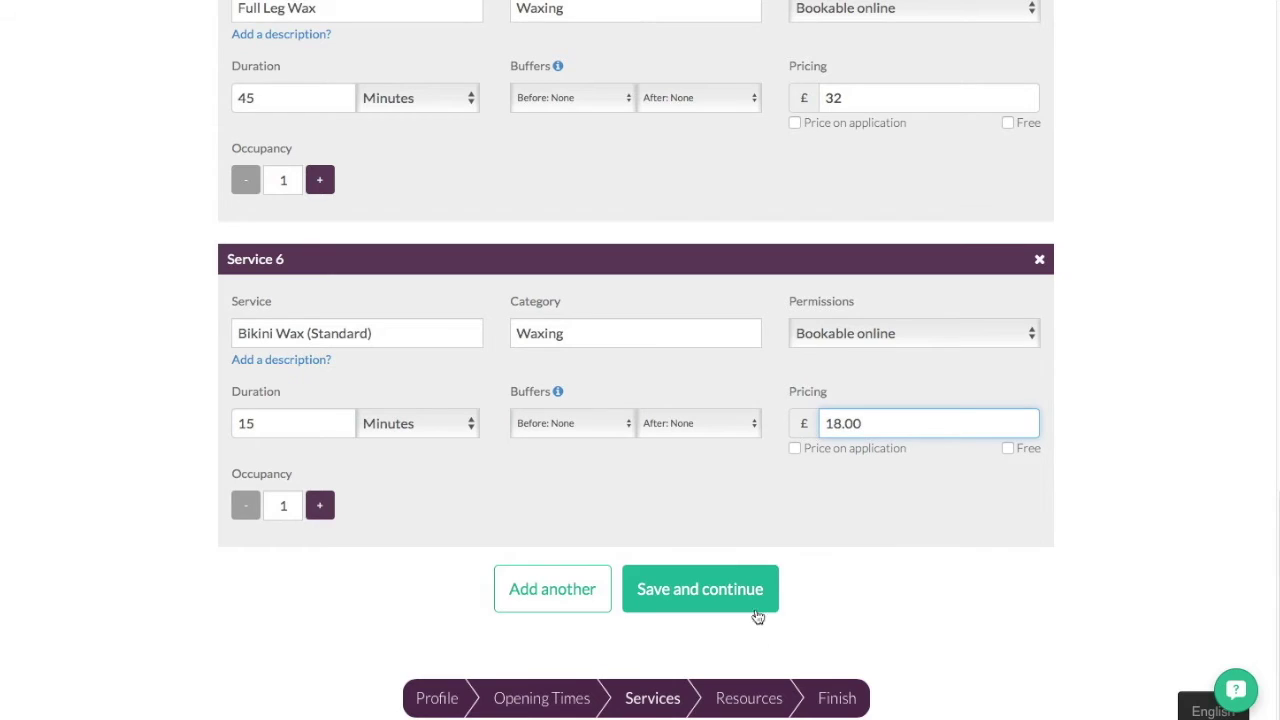
left_click(707, 594)
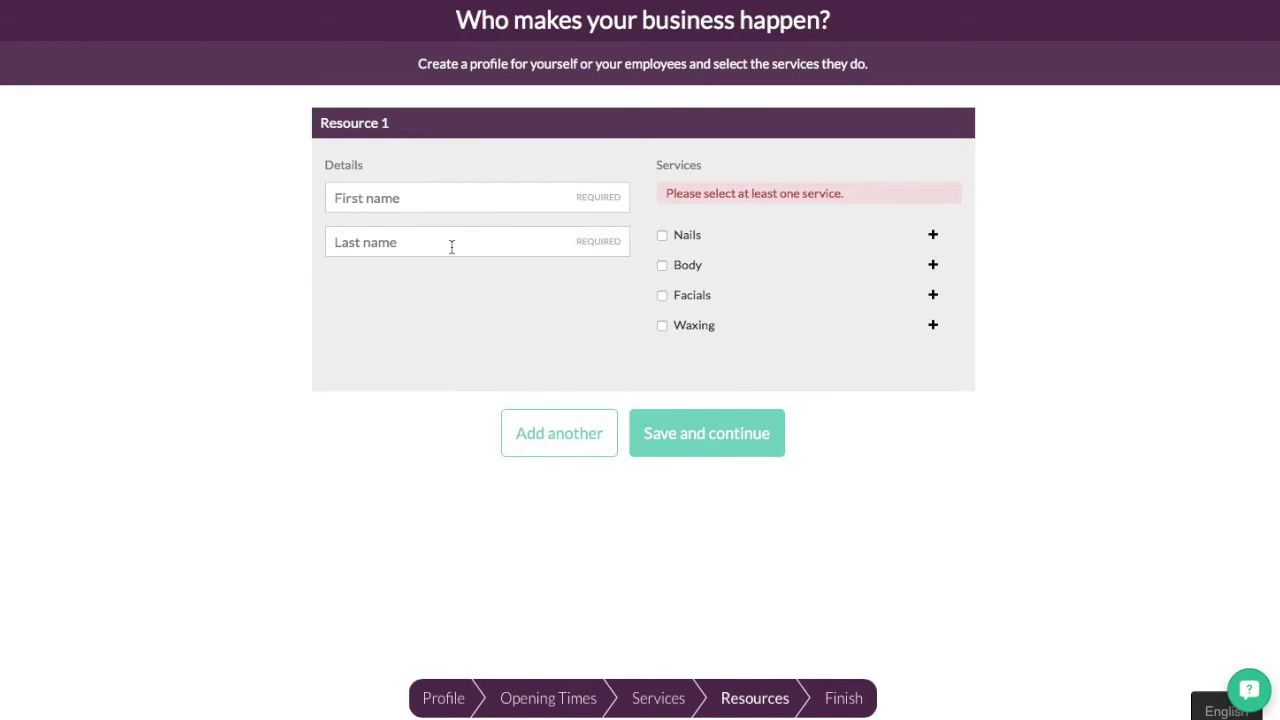
- Enter the staff member's first and last name in Resource 1, dismissing the unassigned-services warning
left_click(441, 202)
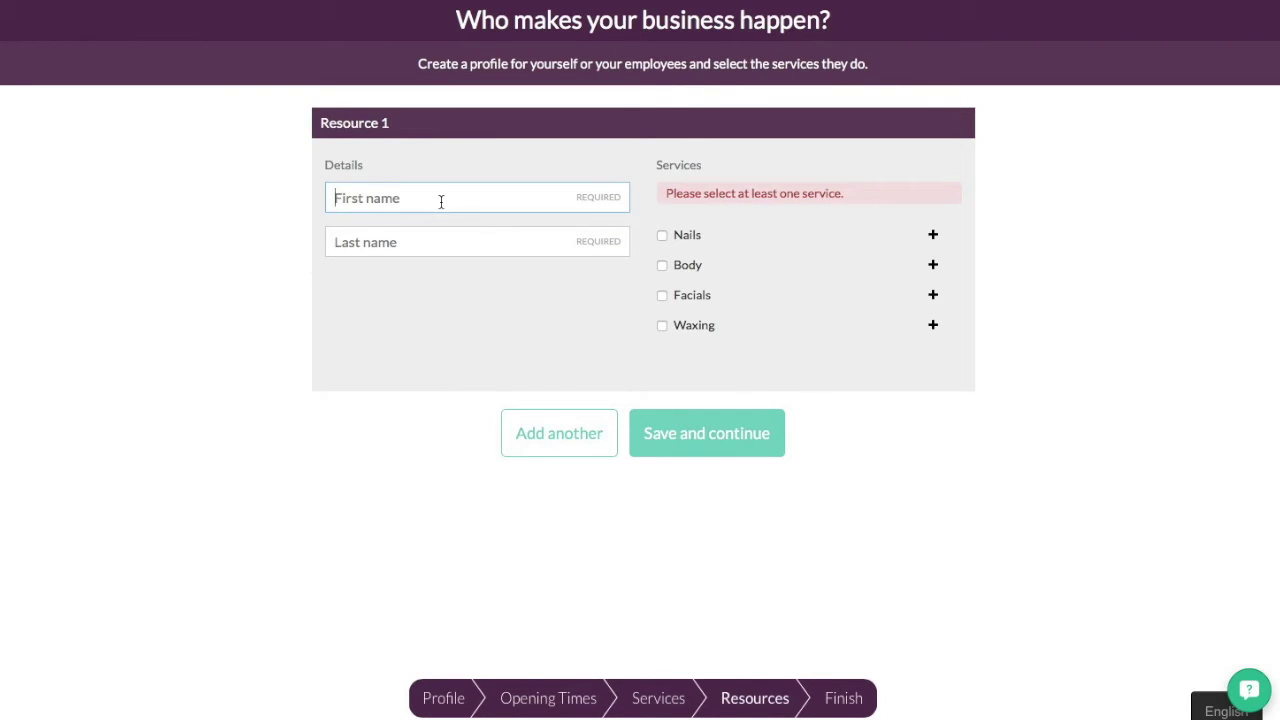
left_click(450, 242)
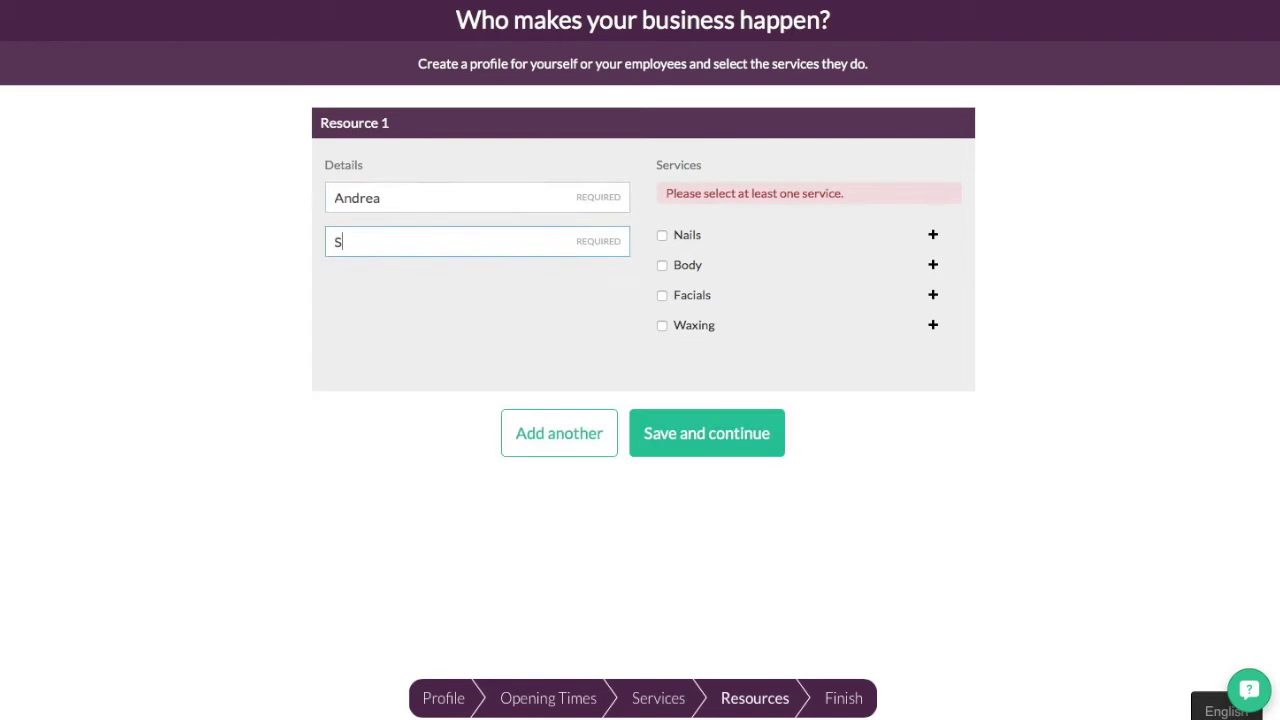
left_click(585, 440)
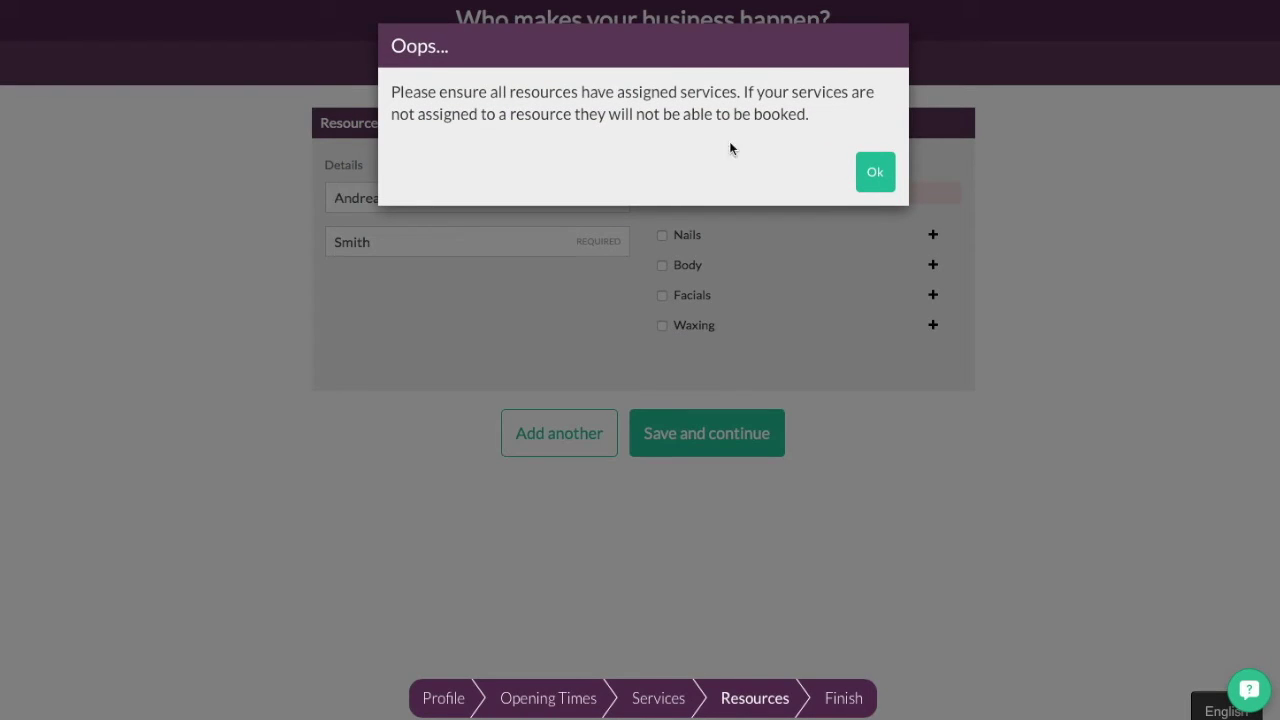
left_click(870, 174)
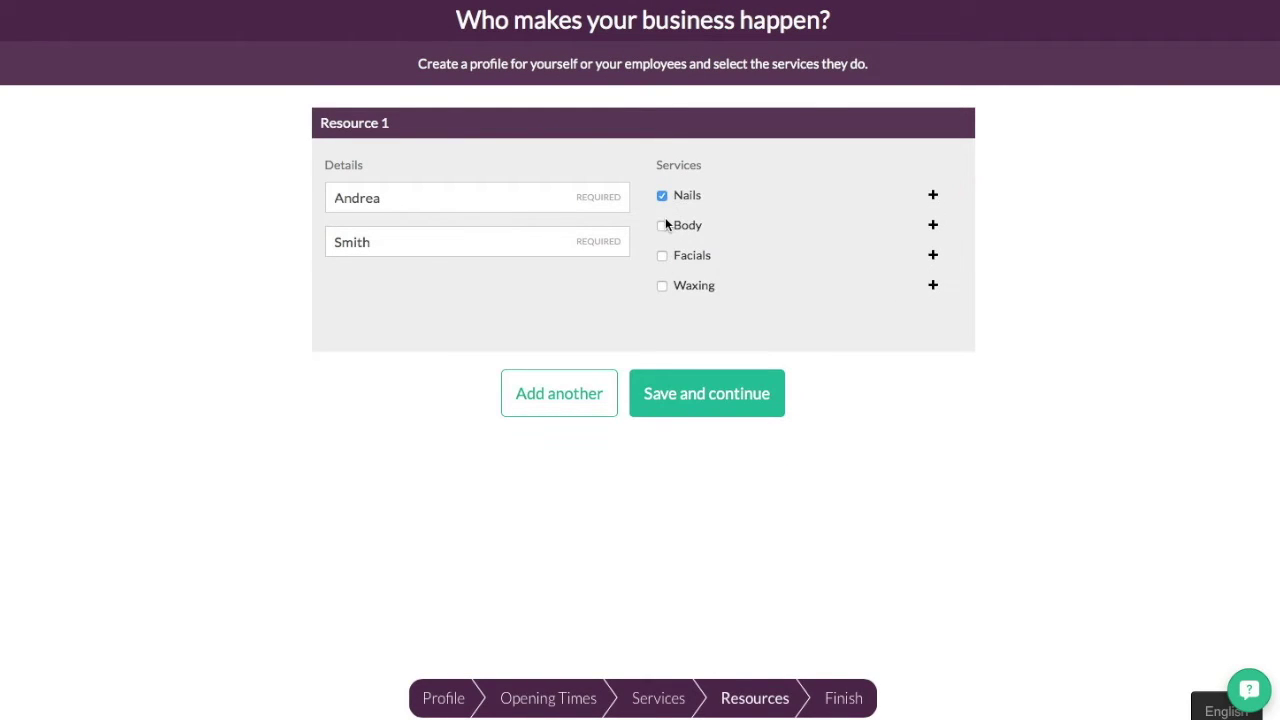
- Assign the Body and Waxing categories to the staff member and check the Nails sub-services
left_click(662, 225)
left_click(663, 287)
left_click(933, 197)
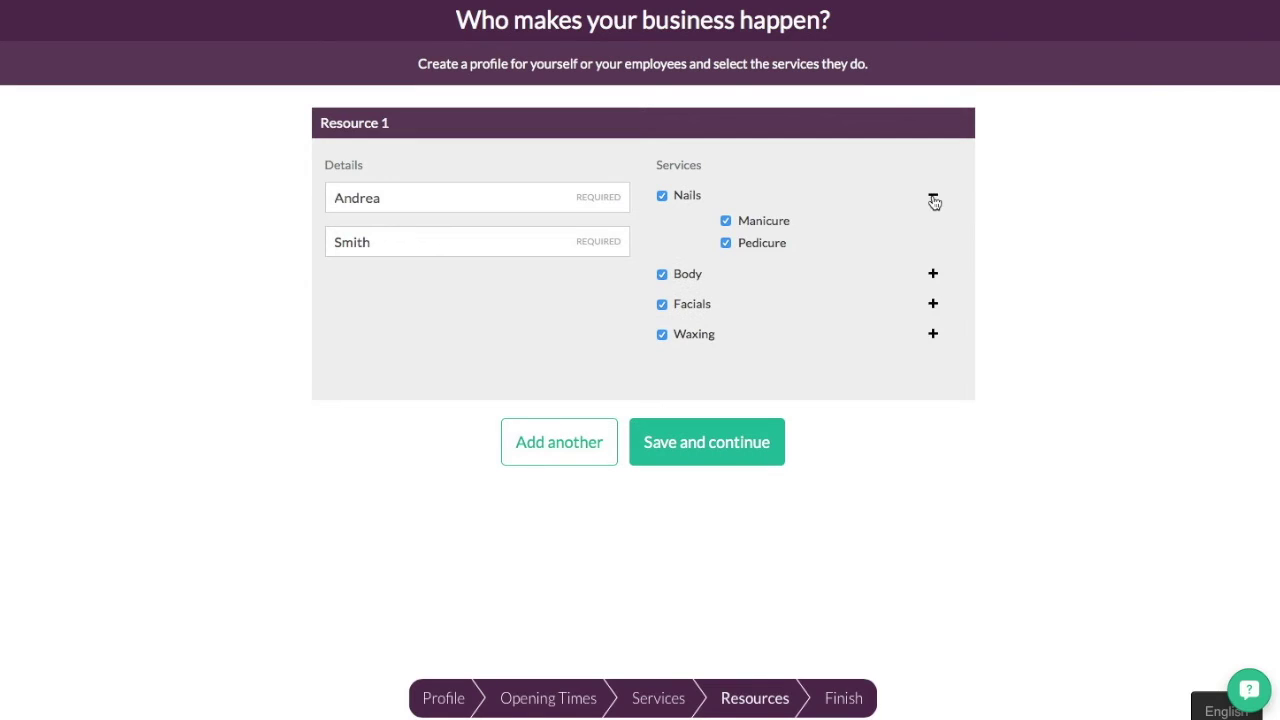
left_click(933, 197)
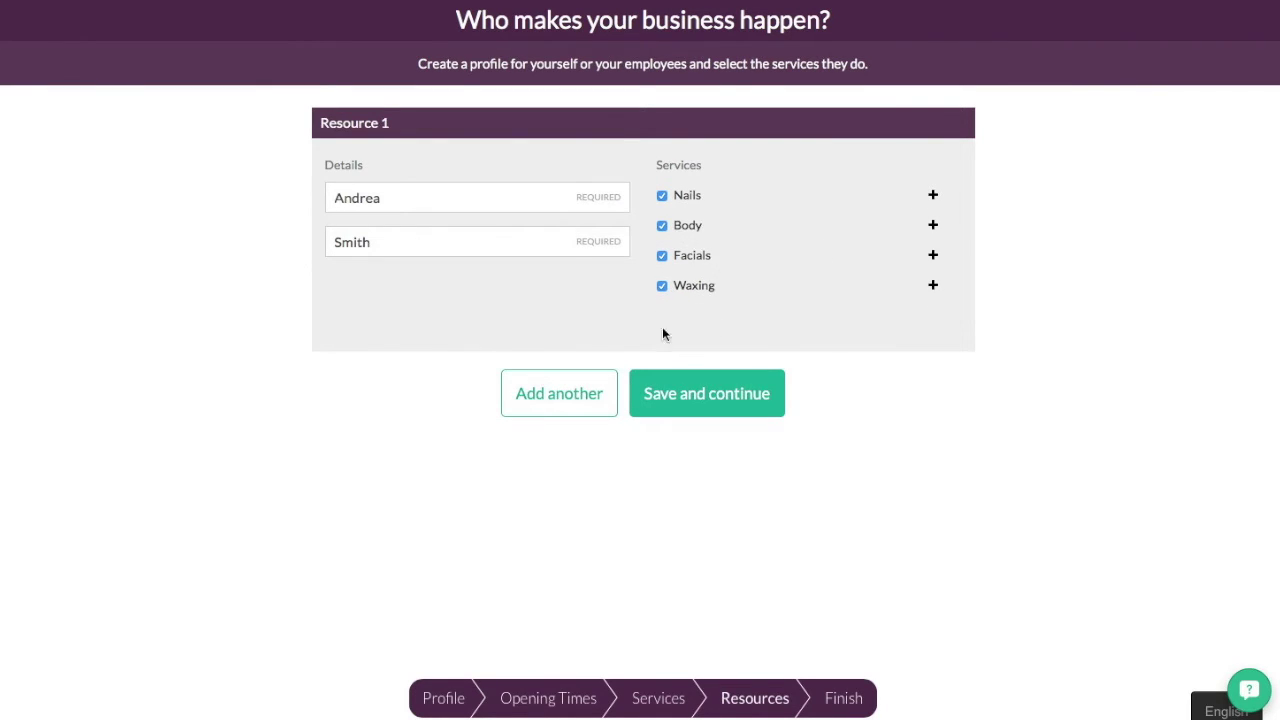
- Add a second staff member with first and last name, assigning services including Facials and Waxing
left_click(562, 395)
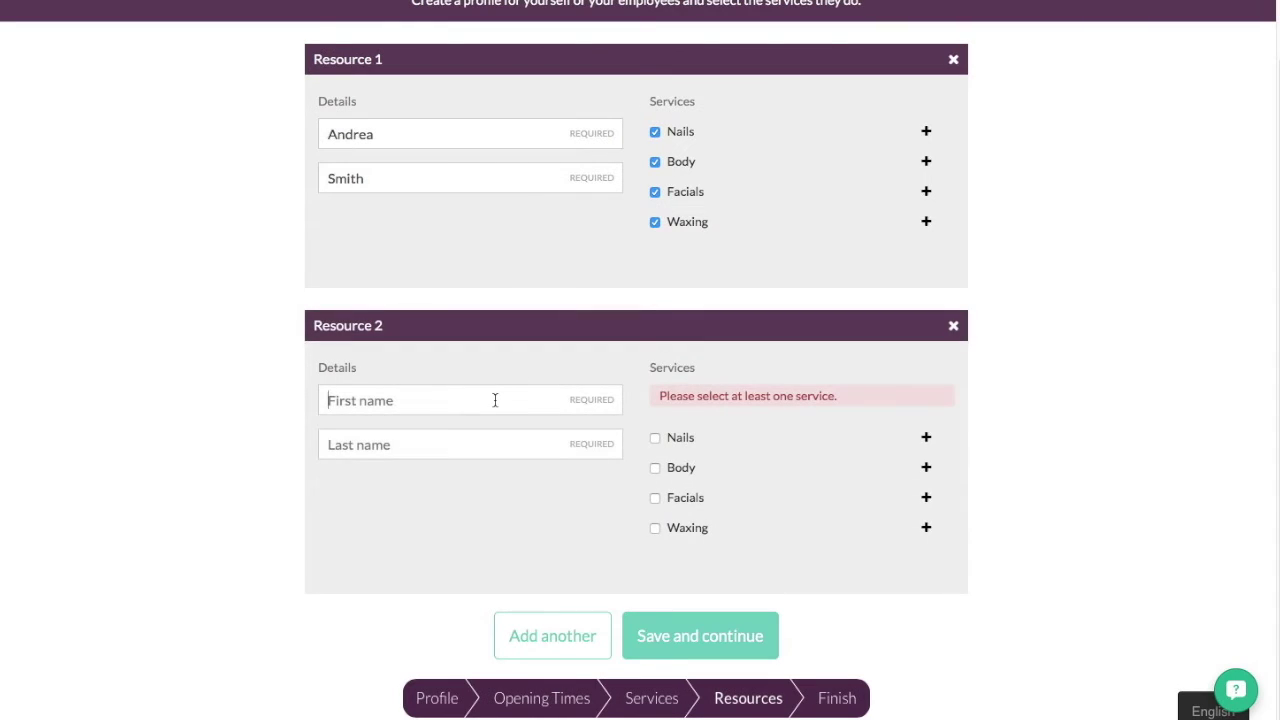
left_click(494, 400)
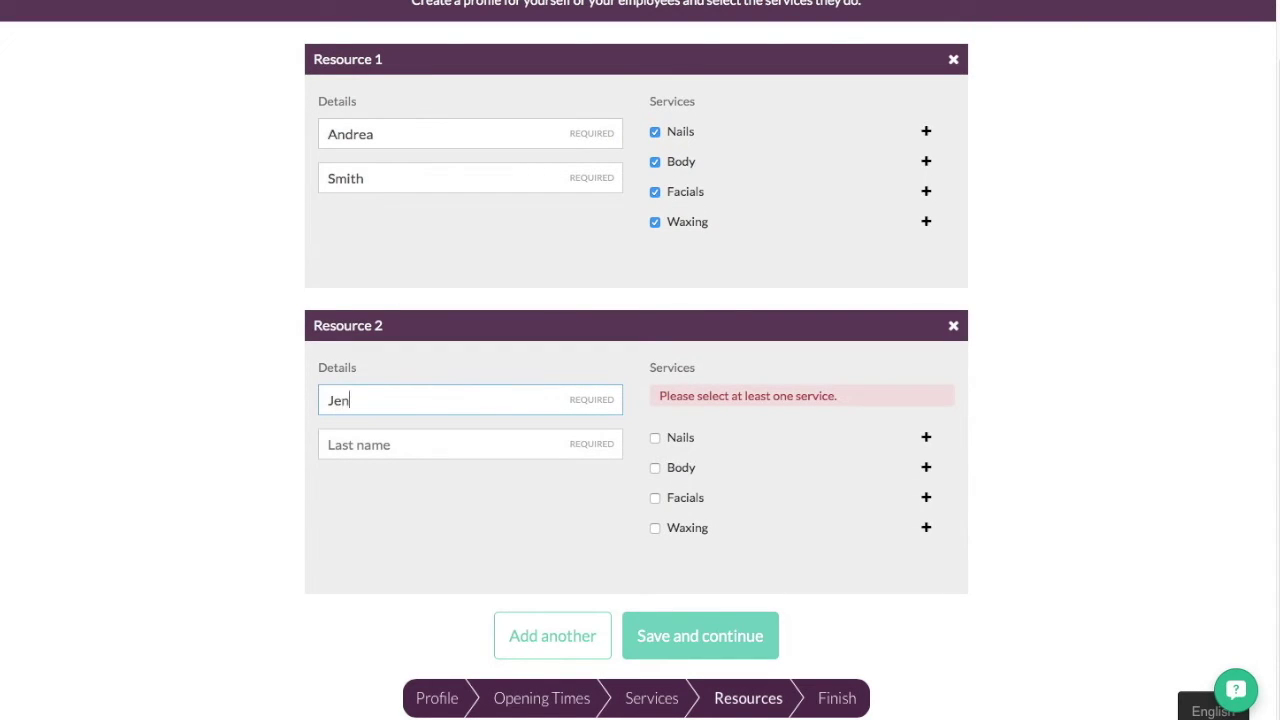
key("Tab")
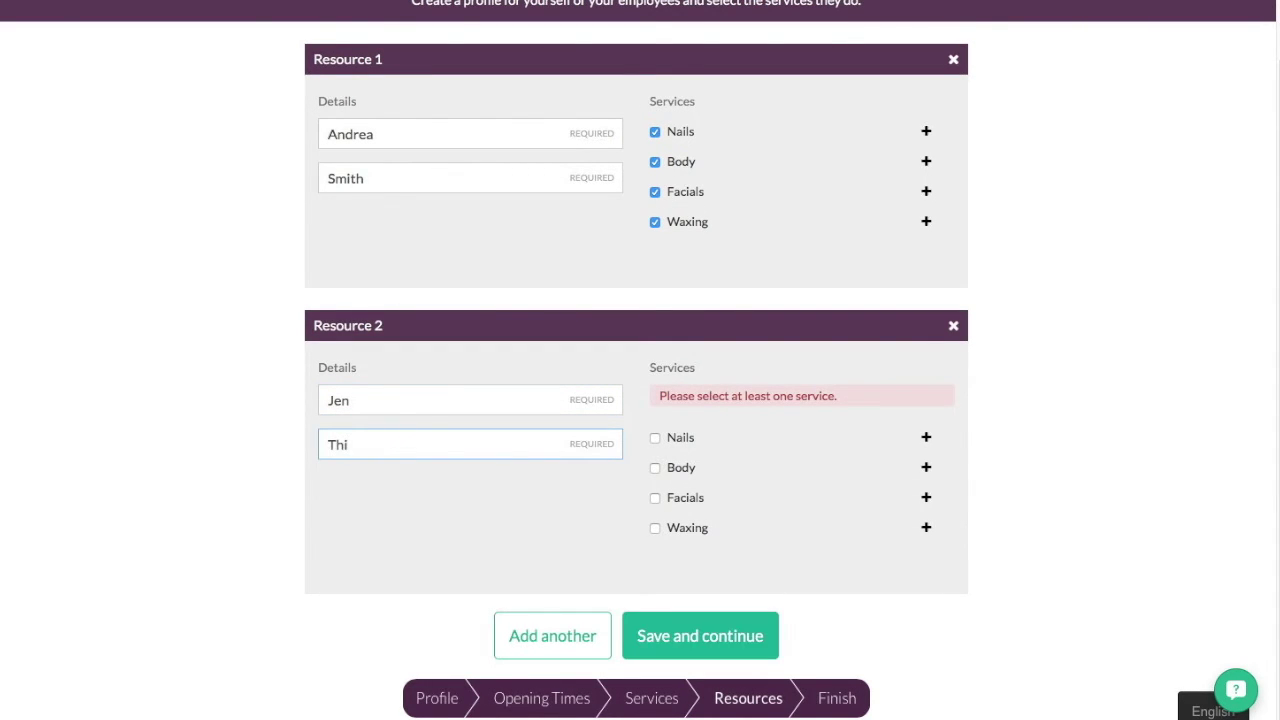
left_click(656, 447)
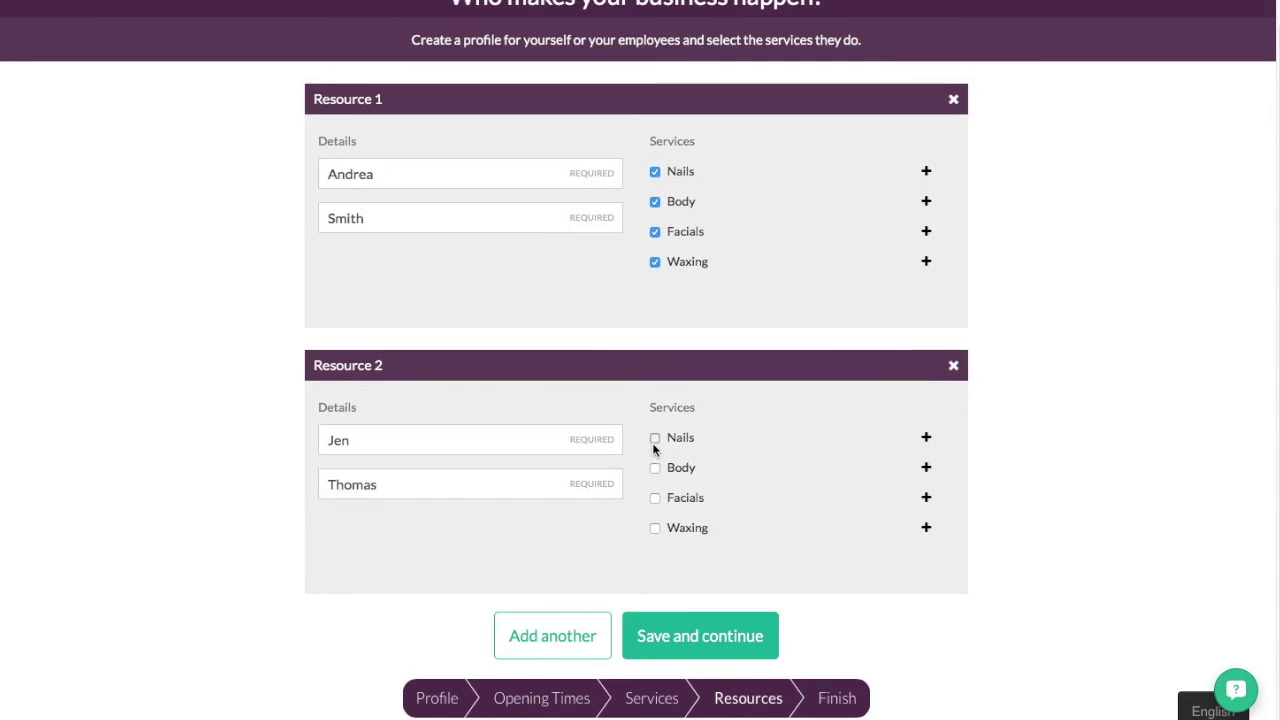
left_click(656, 497)
left_click(655, 530)
- Add a third staff member's first and last name, give them Body, and save the staff step
left_click(548, 655)
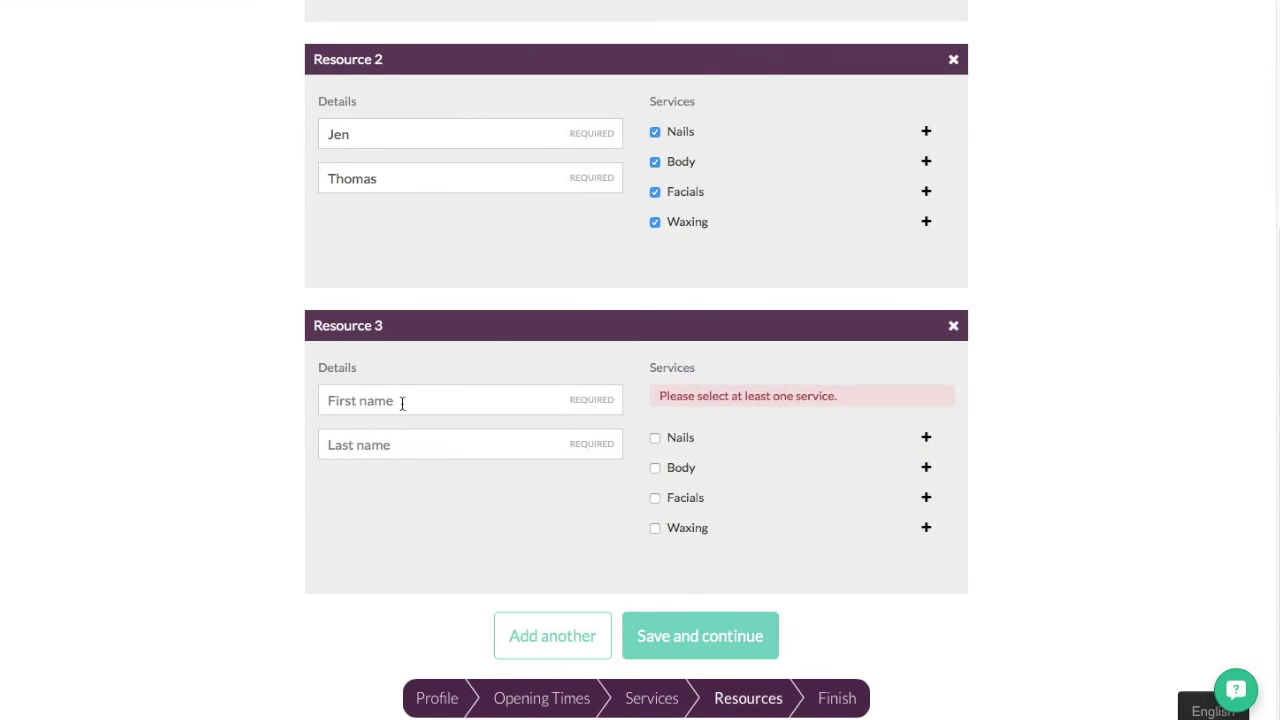
left_click(402, 401)
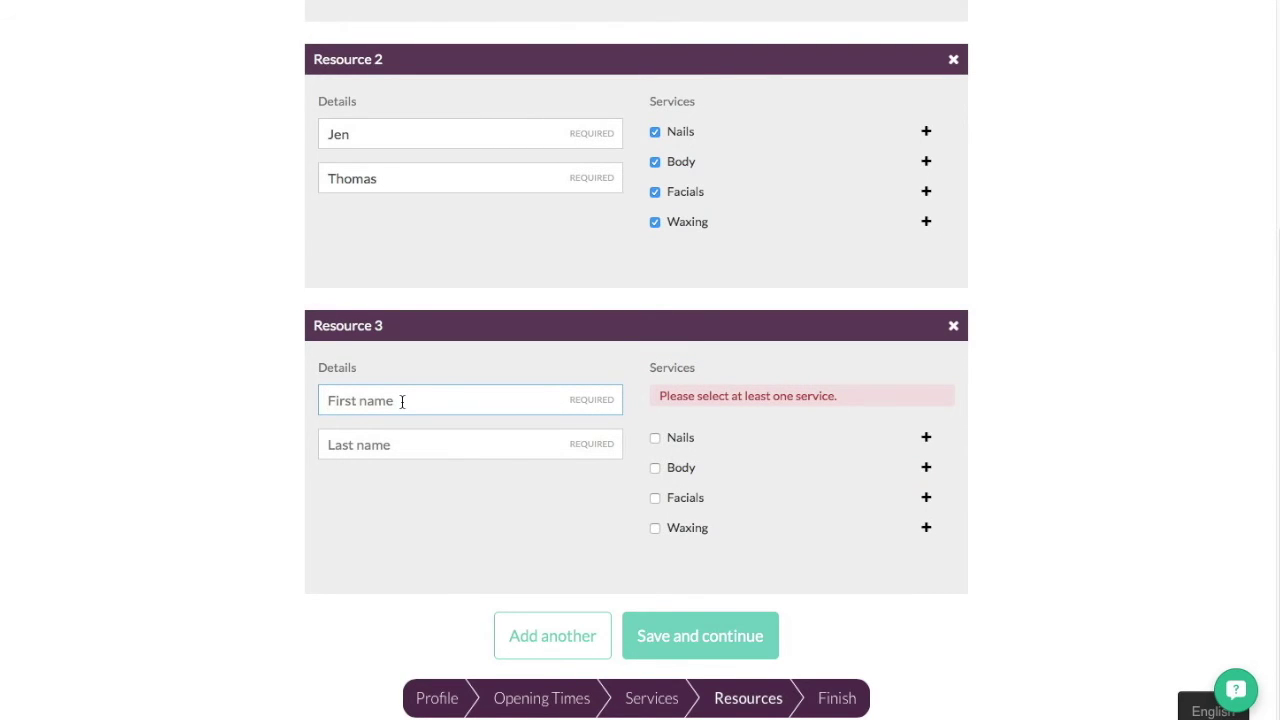
left_click(400, 445)
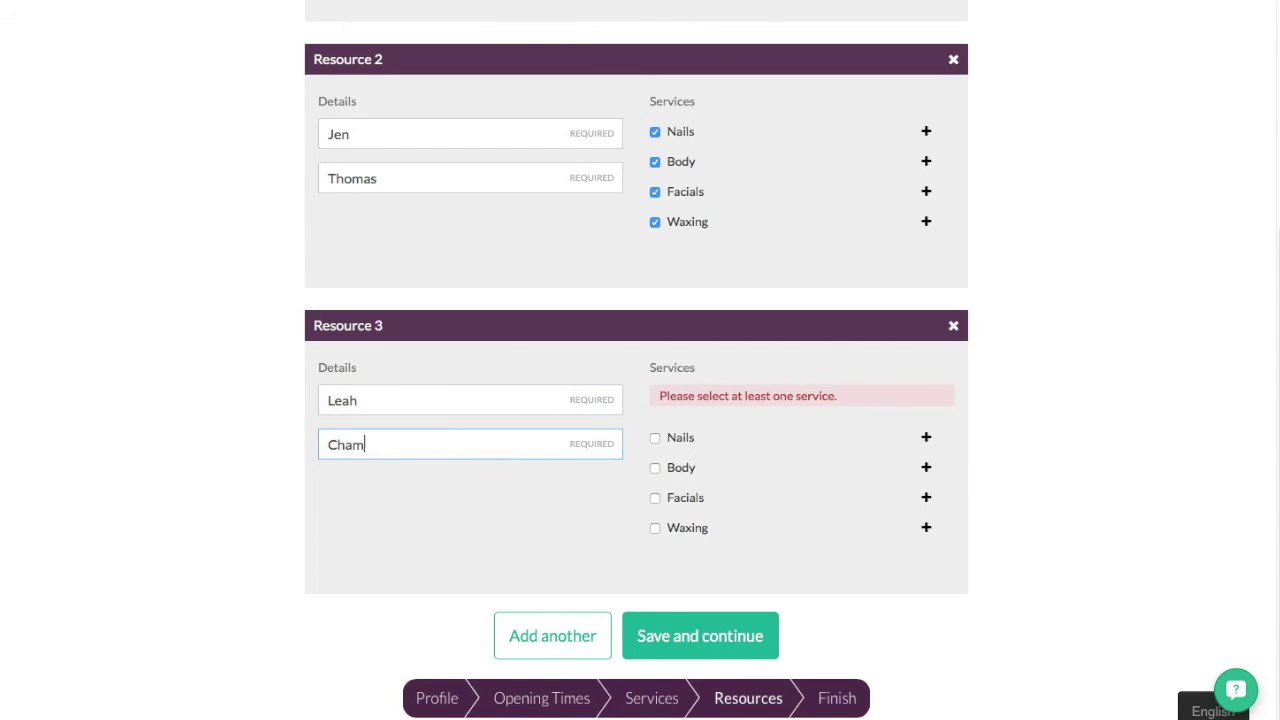
left_click(655, 468)
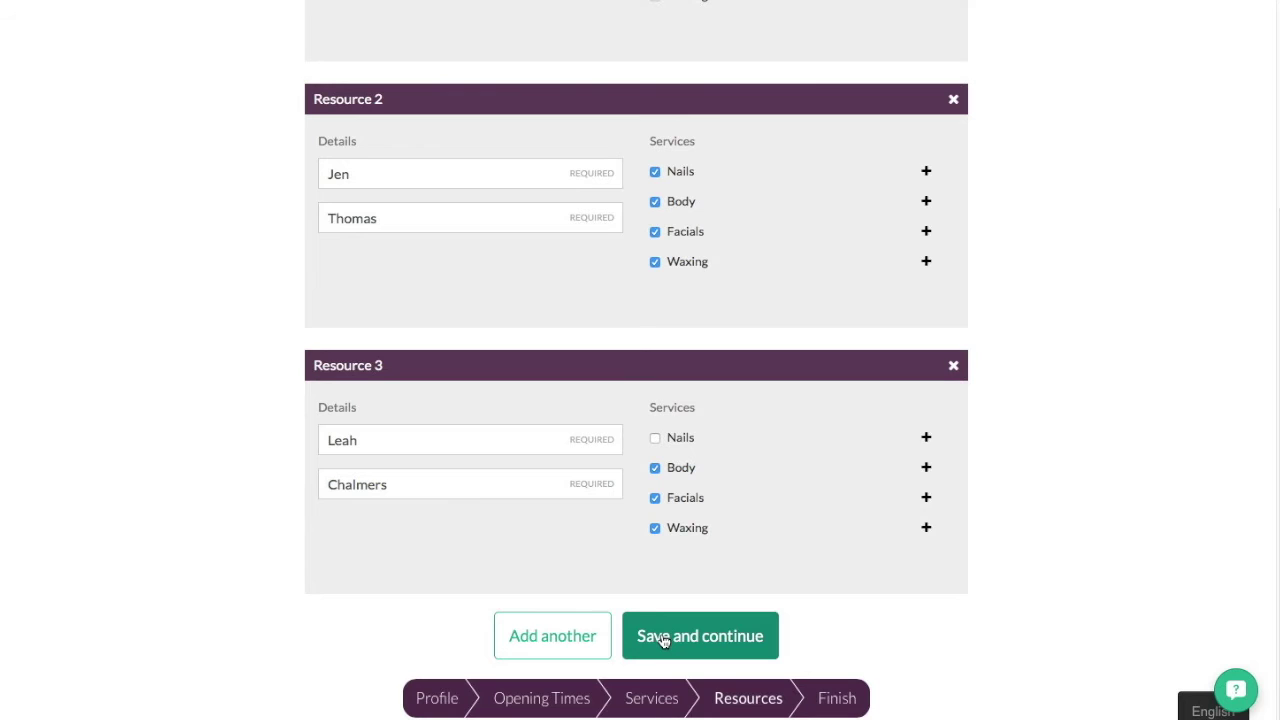
left_click(661, 638)
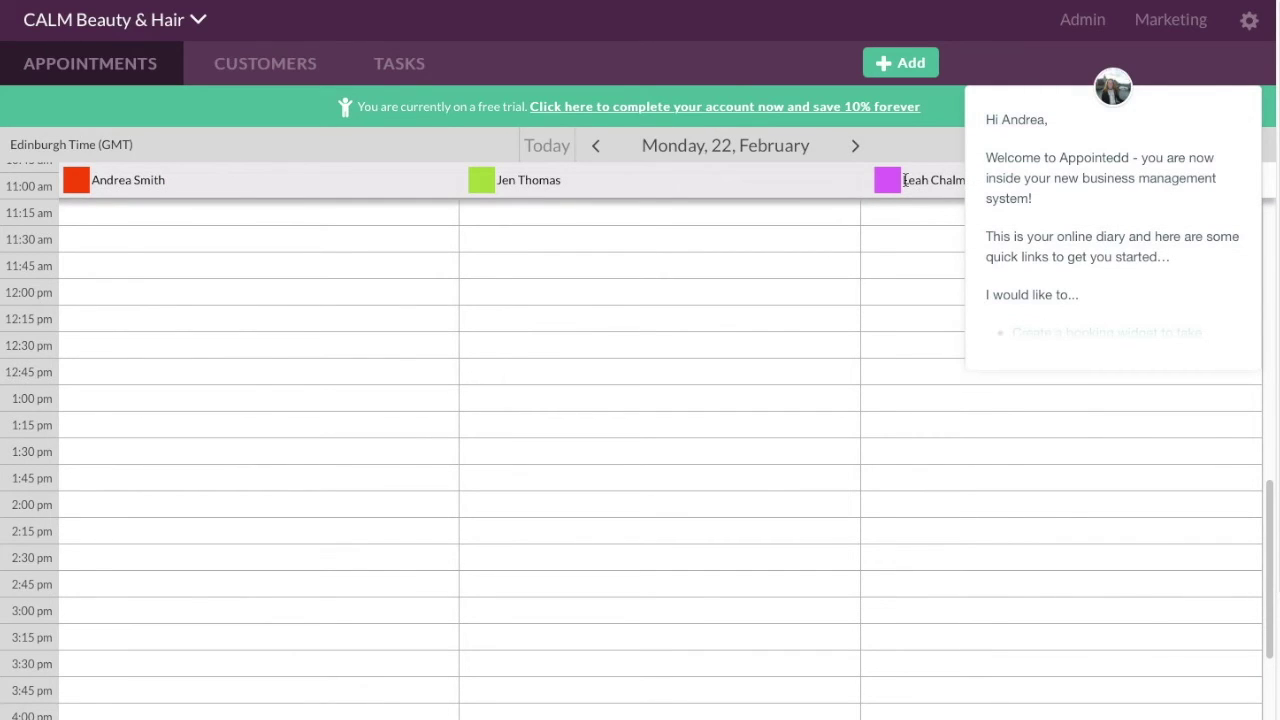
- Dismiss the welcome message and go to Admin > Resources to list the staff
left_click(1259, 23)
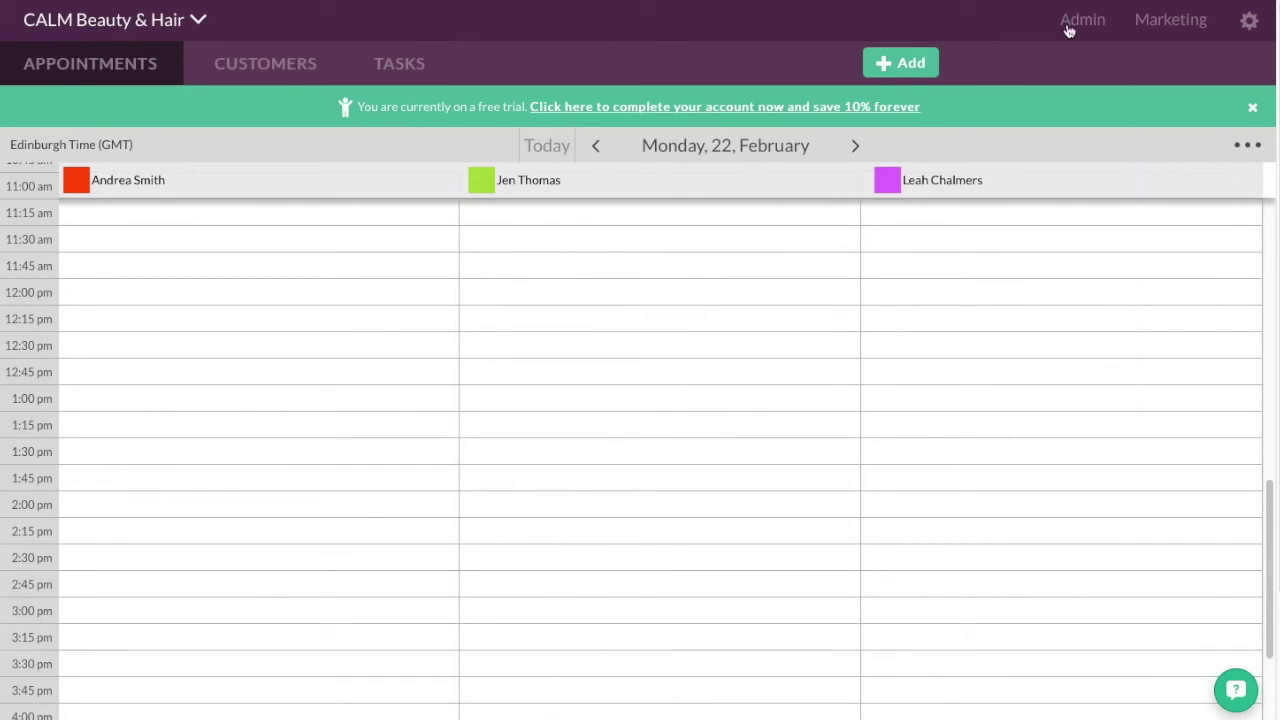
mouse_move(1075, 28)
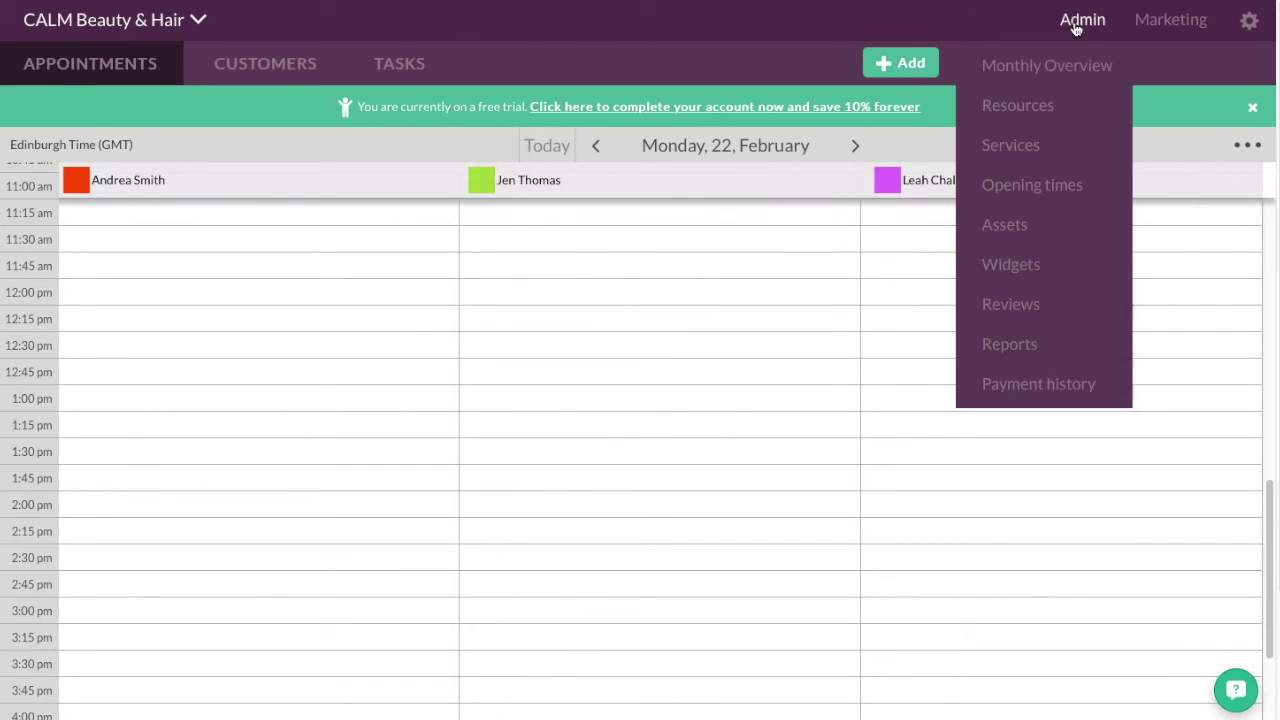
left_click(1028, 106)
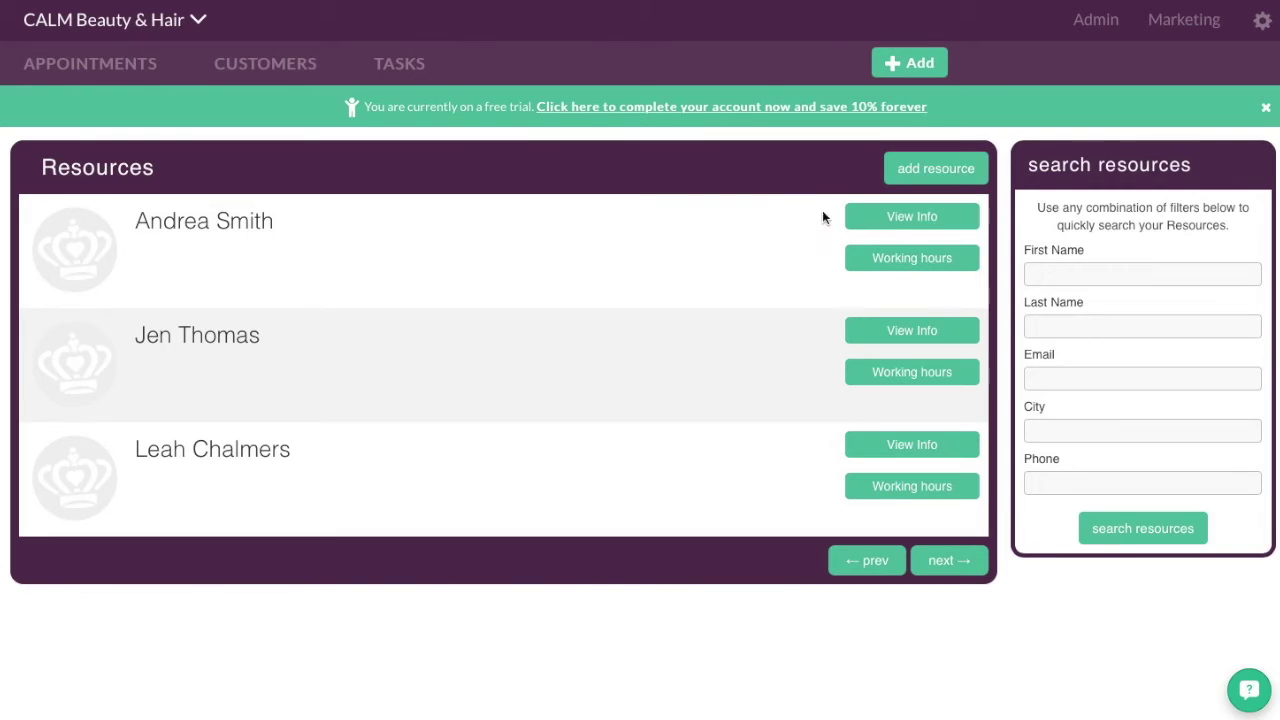
- Open the first staff member's resource details for editing
left_click(934, 222)
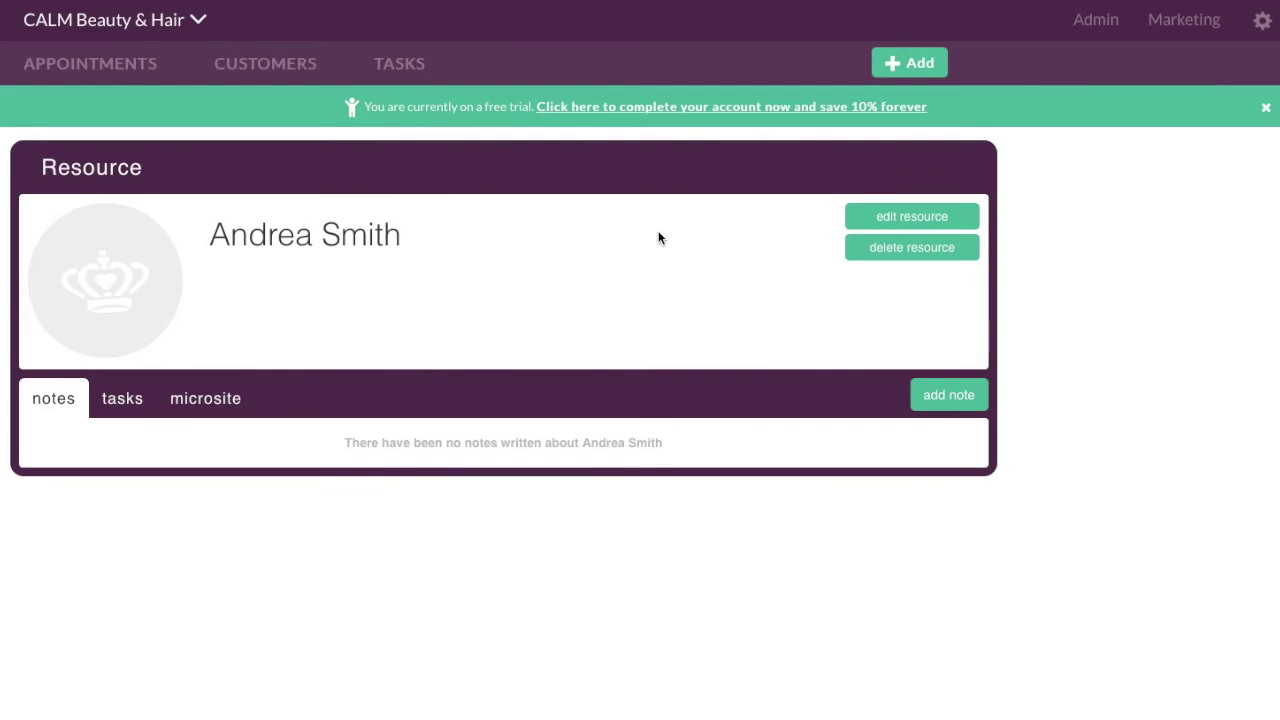
left_click(864, 219)
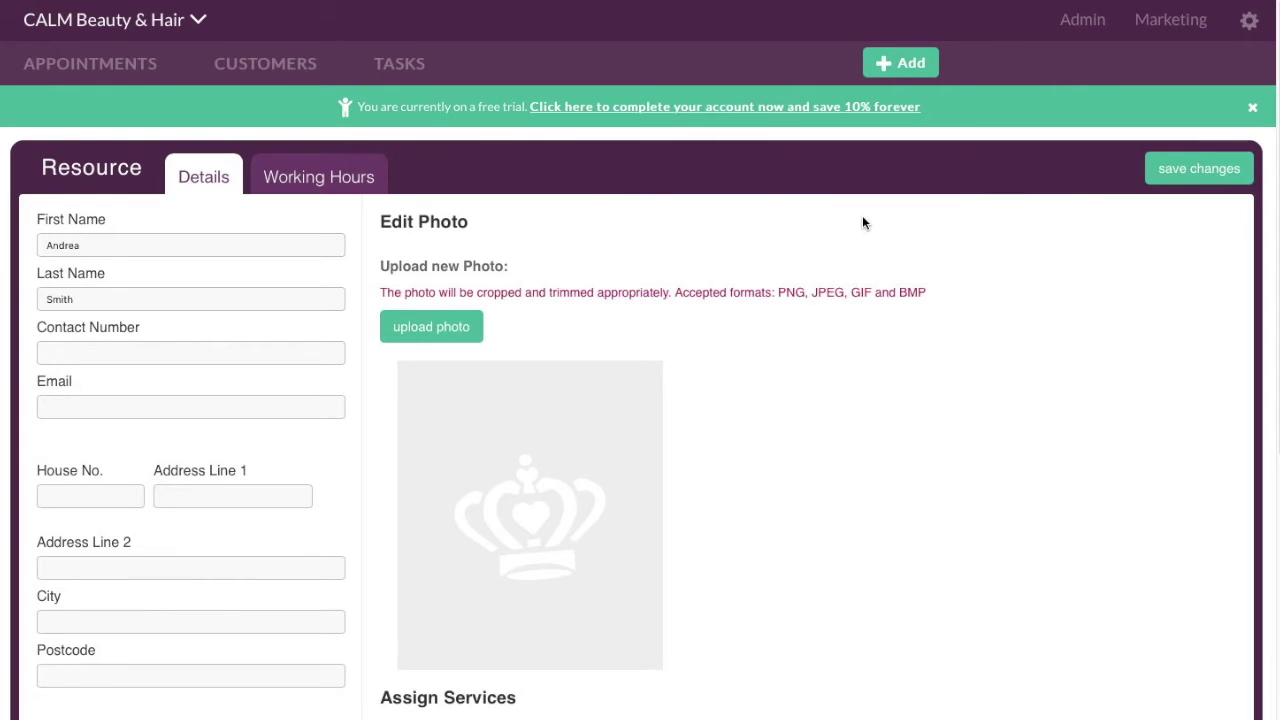
scroll(97, 563, "down", 3)
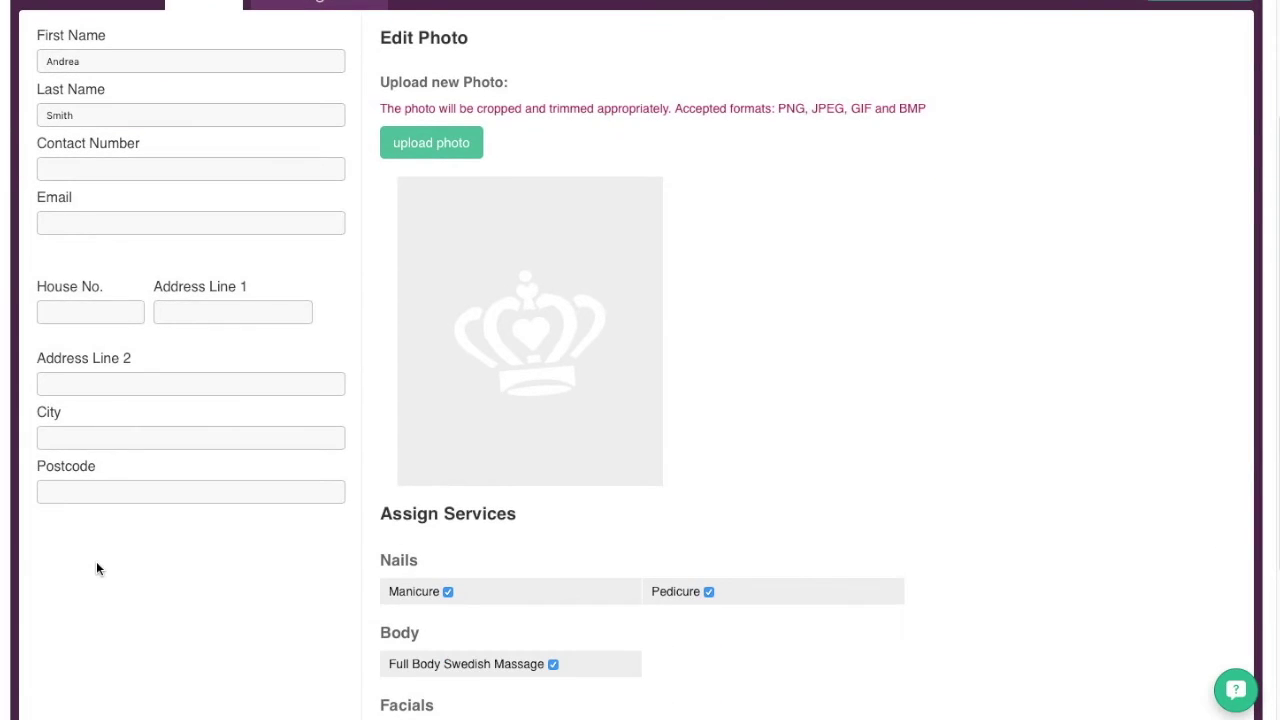
scroll(97, 563, "up", 3)
- Upload their profile photo from the Appointment Book SetUp folder, save, and return to Resources
left_click(423, 327)
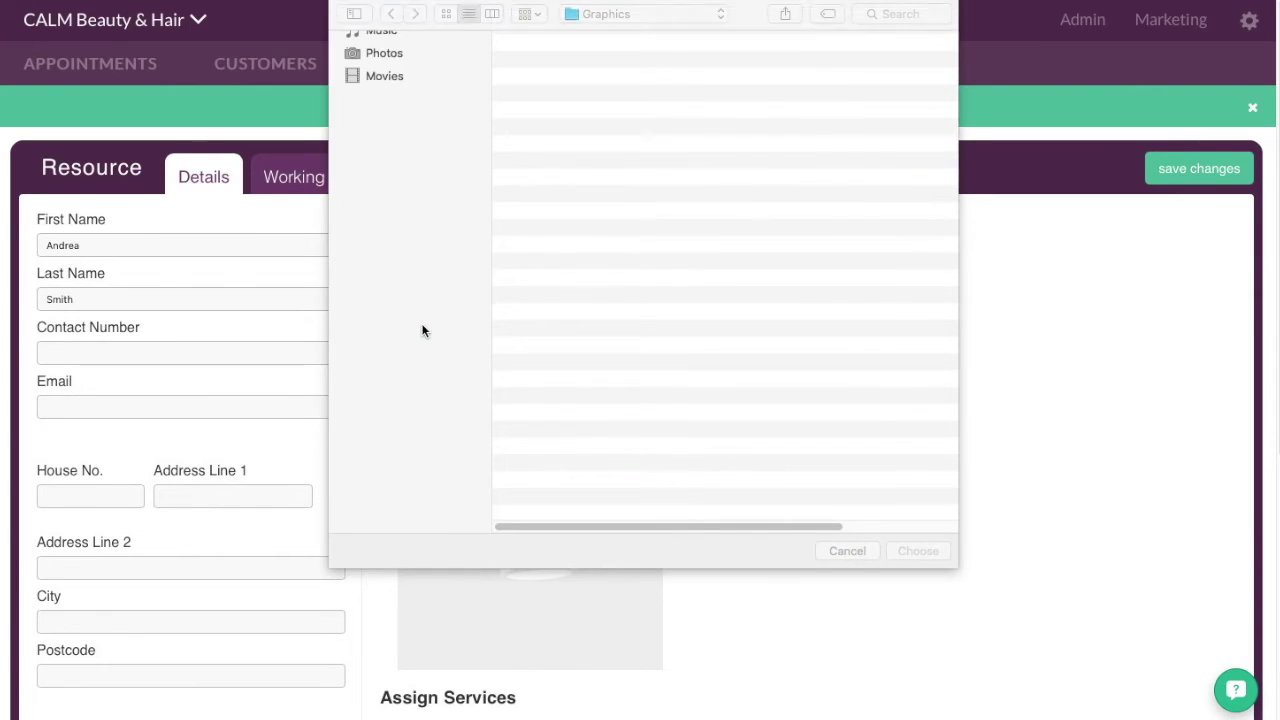
left_click(401, 158)
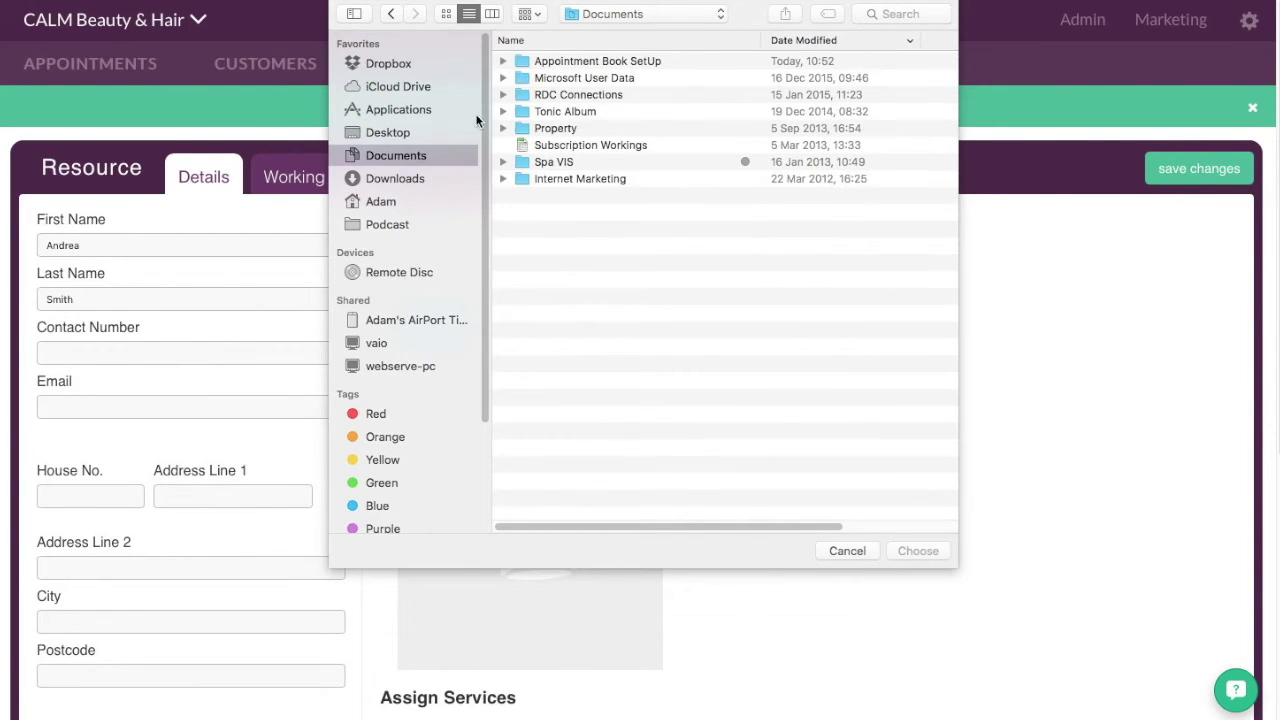
left_click(542, 62)
double_click(542, 63)
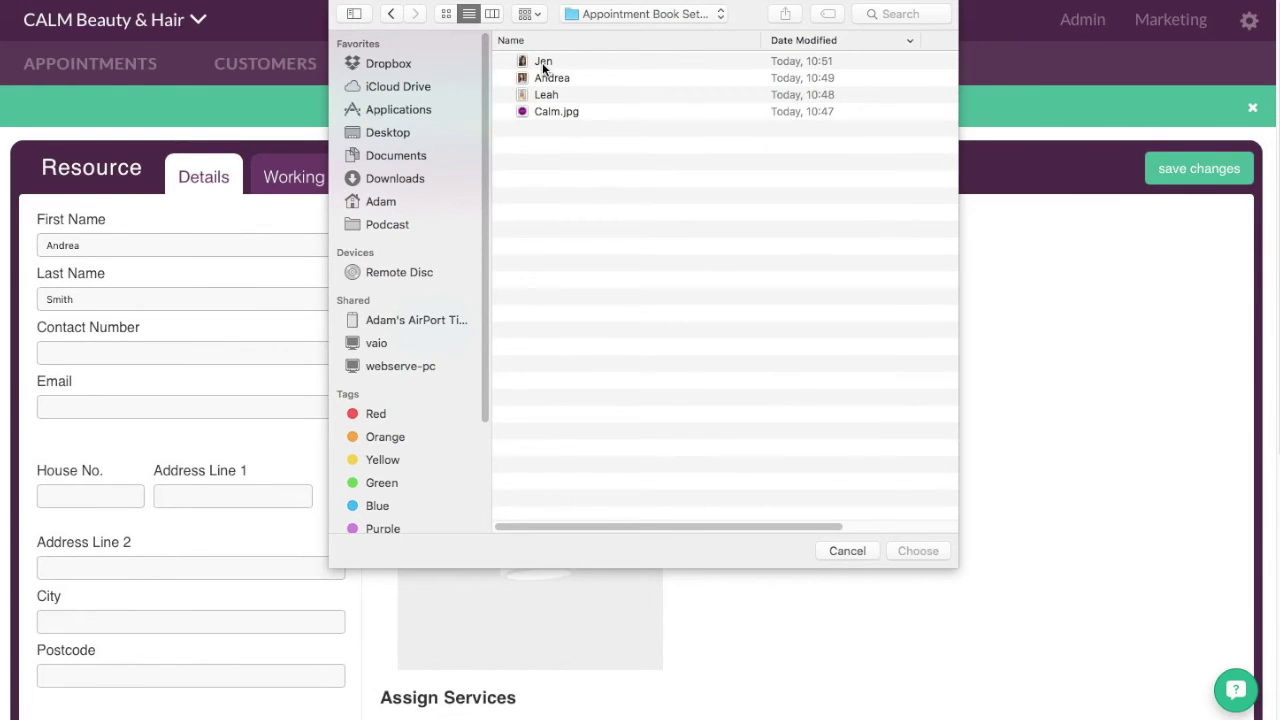
left_click(546, 80)
left_click(900, 551)
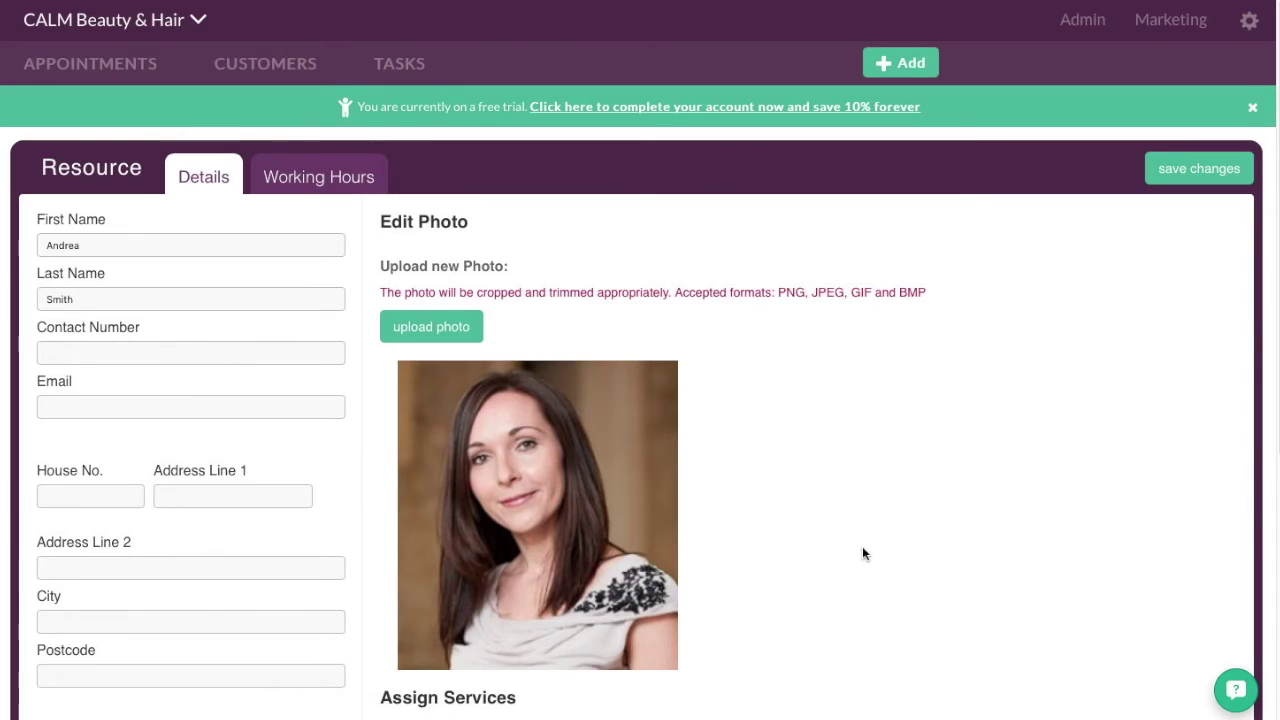
scroll(860, 545, "down", 5)
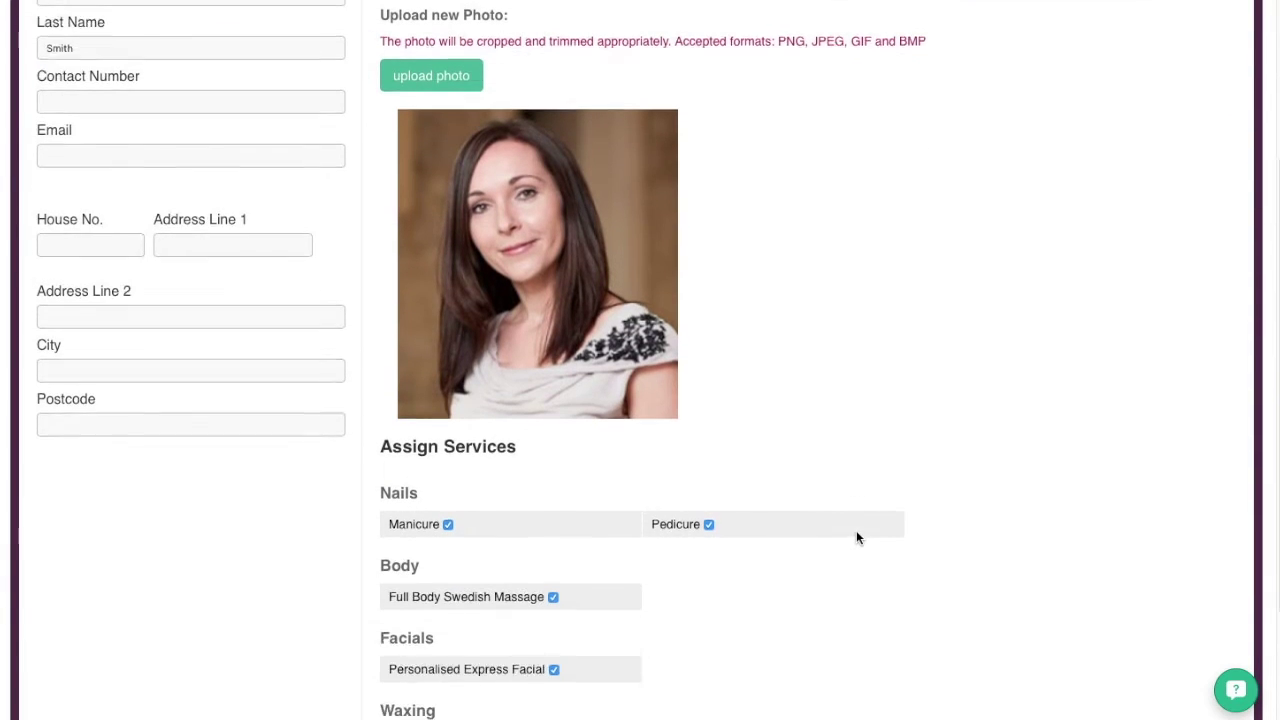
scroll(856, 538, "down", 3)
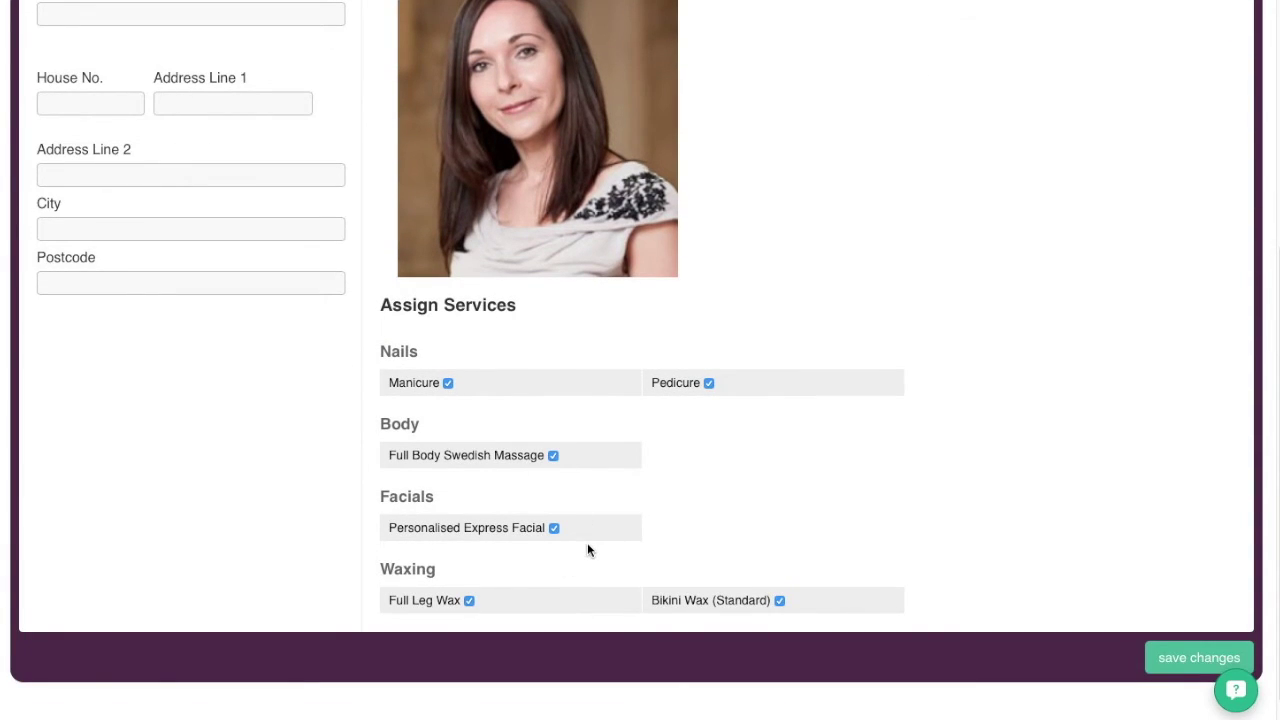
left_click(1161, 656)
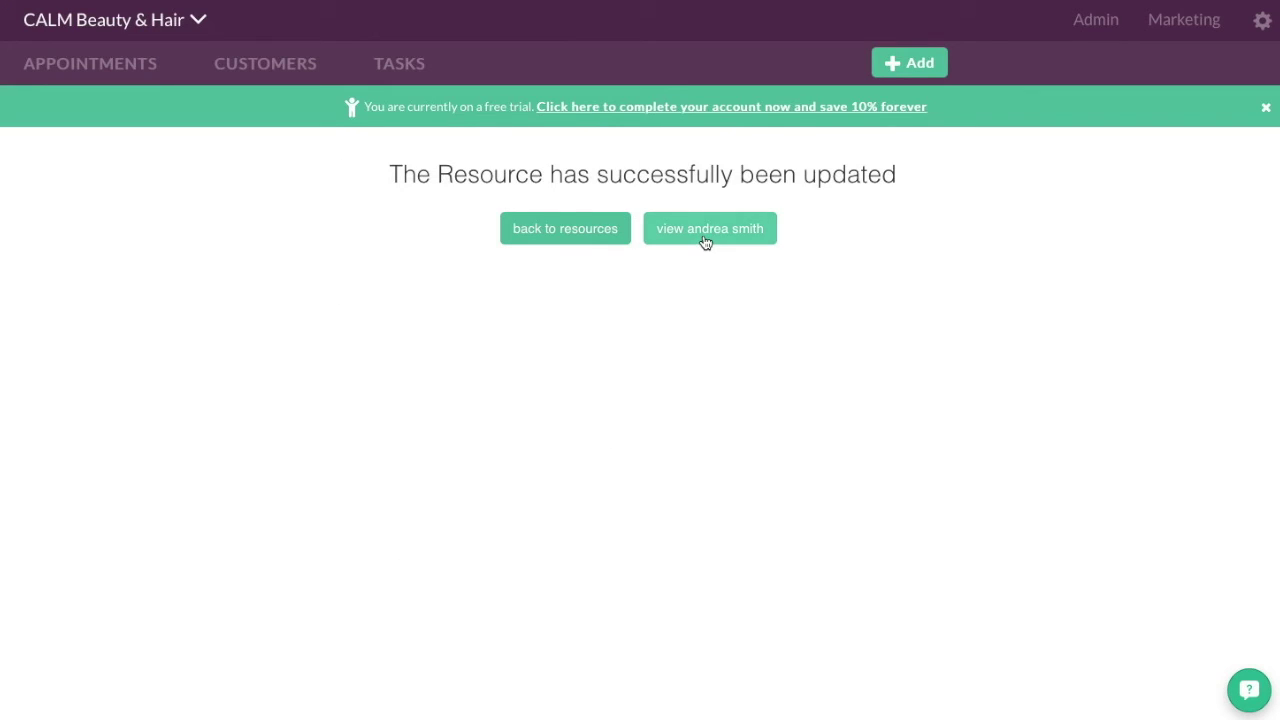
left_click(595, 230)
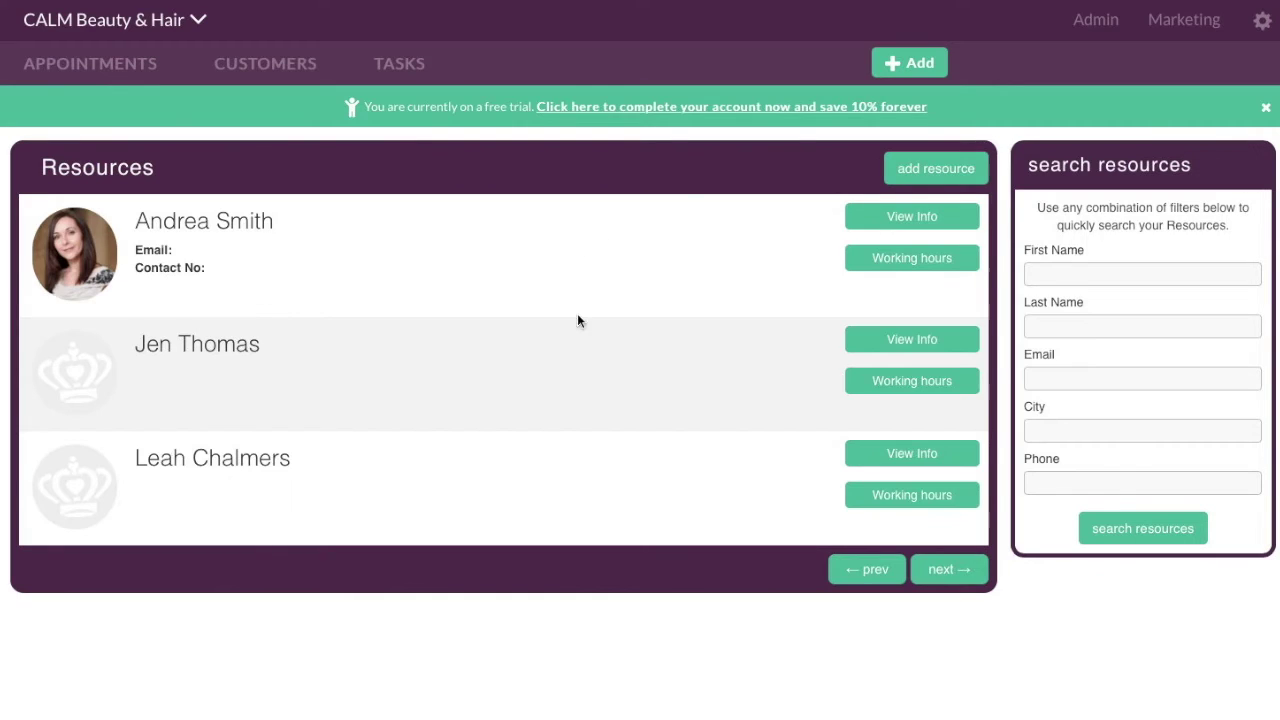
- Upload and save a profile photo for the second staff member
left_click(869, 341)
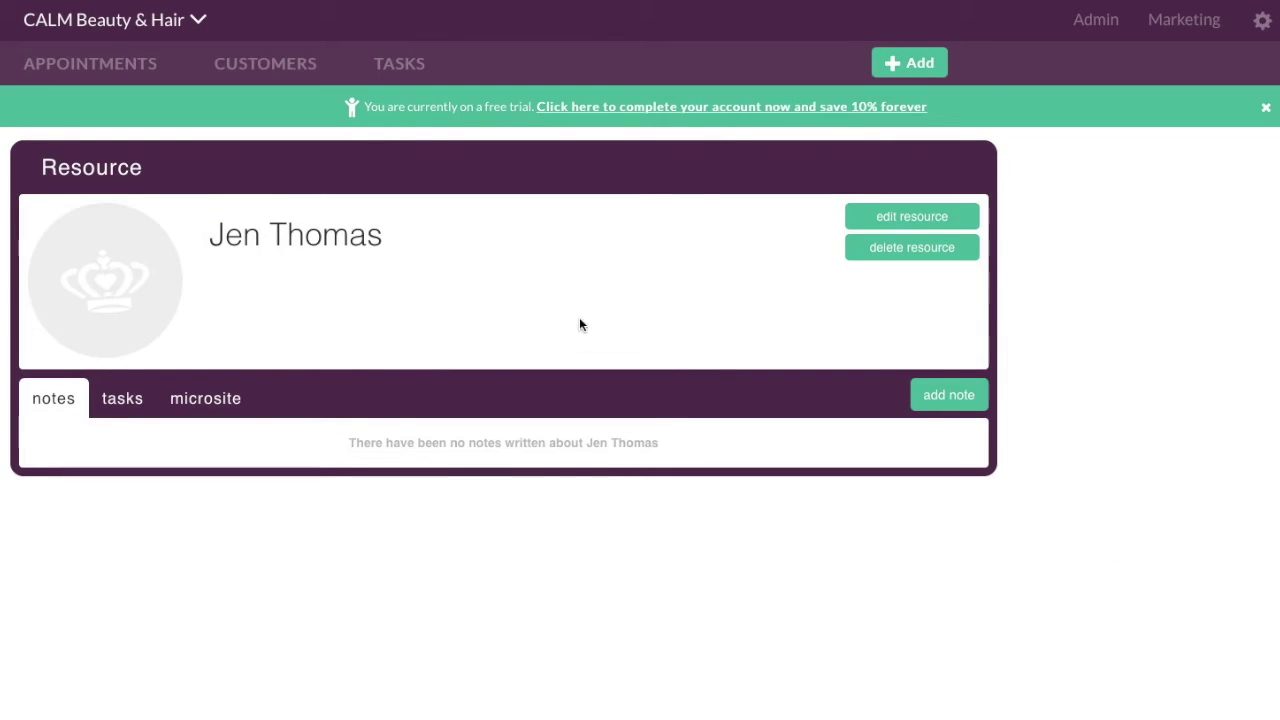
left_click(870, 224)
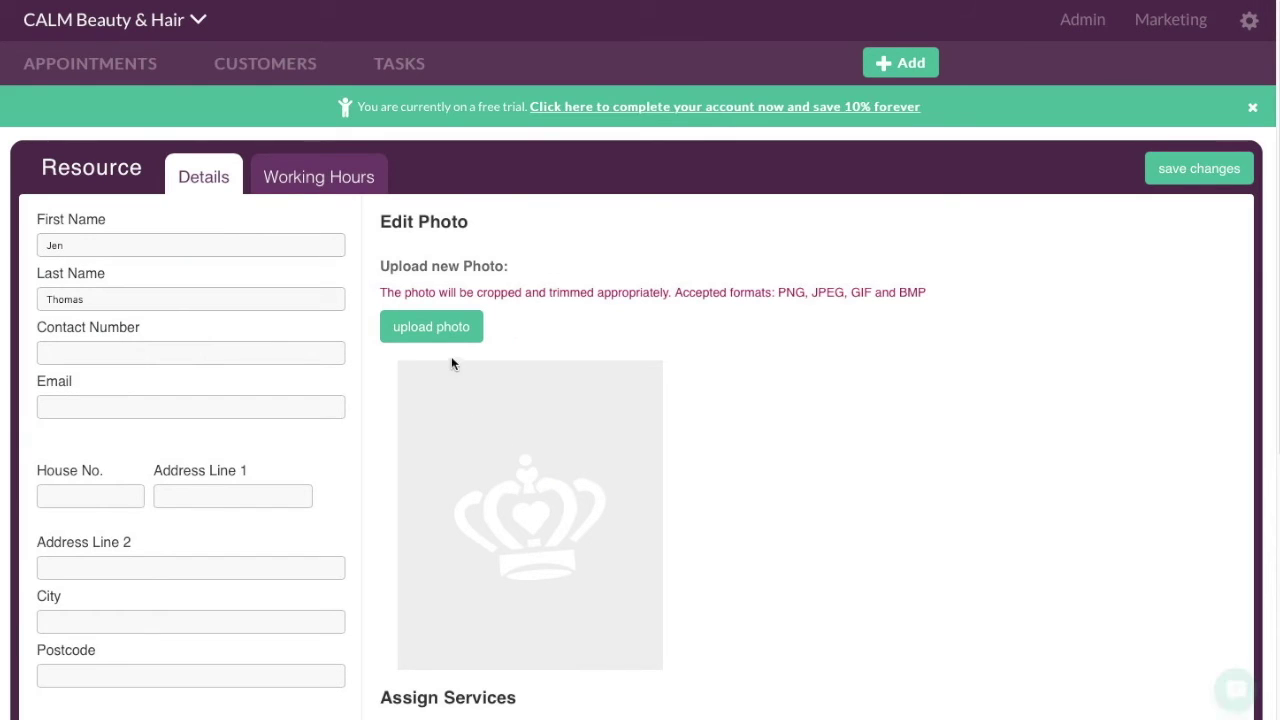
left_click(440, 327)
left_click(545, 62)
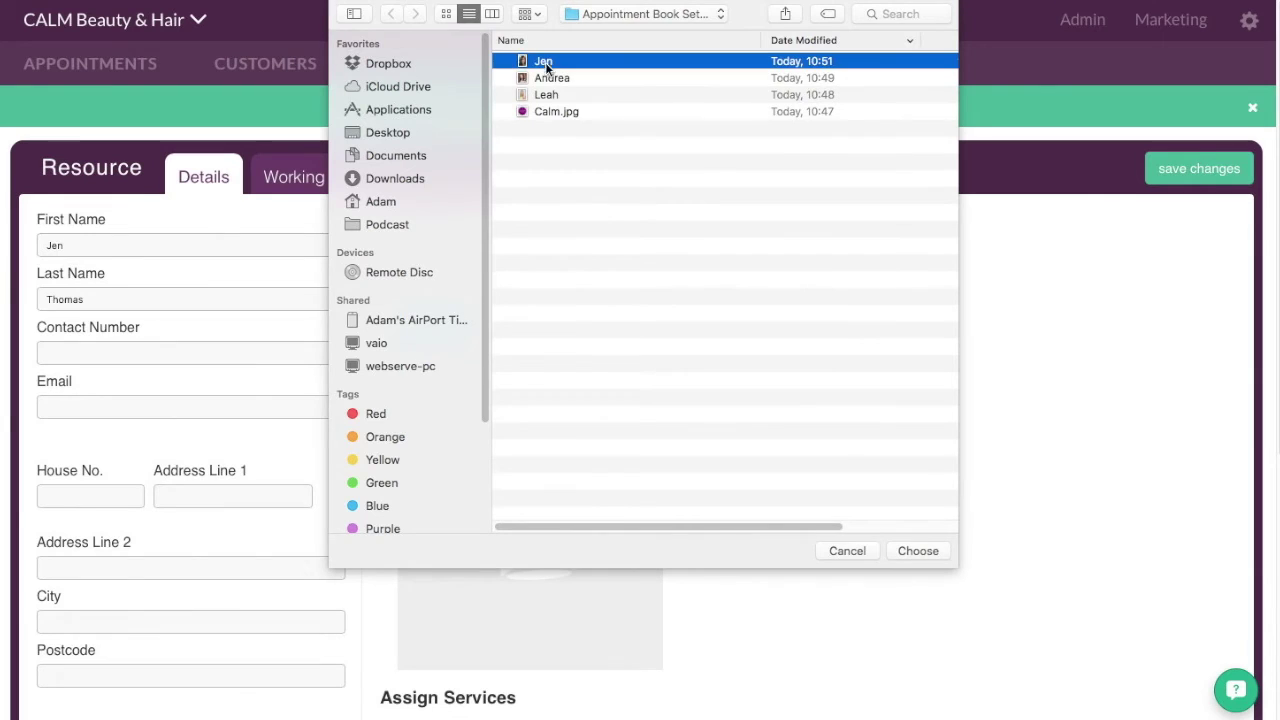
left_click(925, 549)
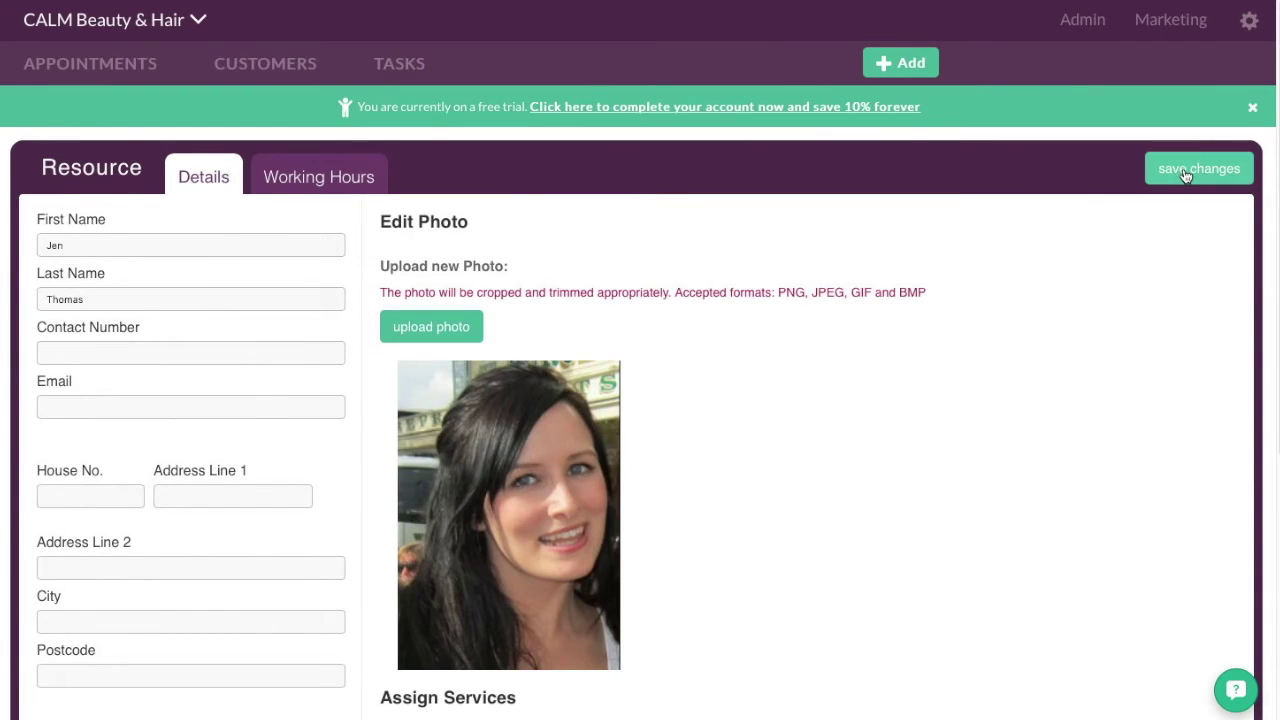
left_click(1186, 172)
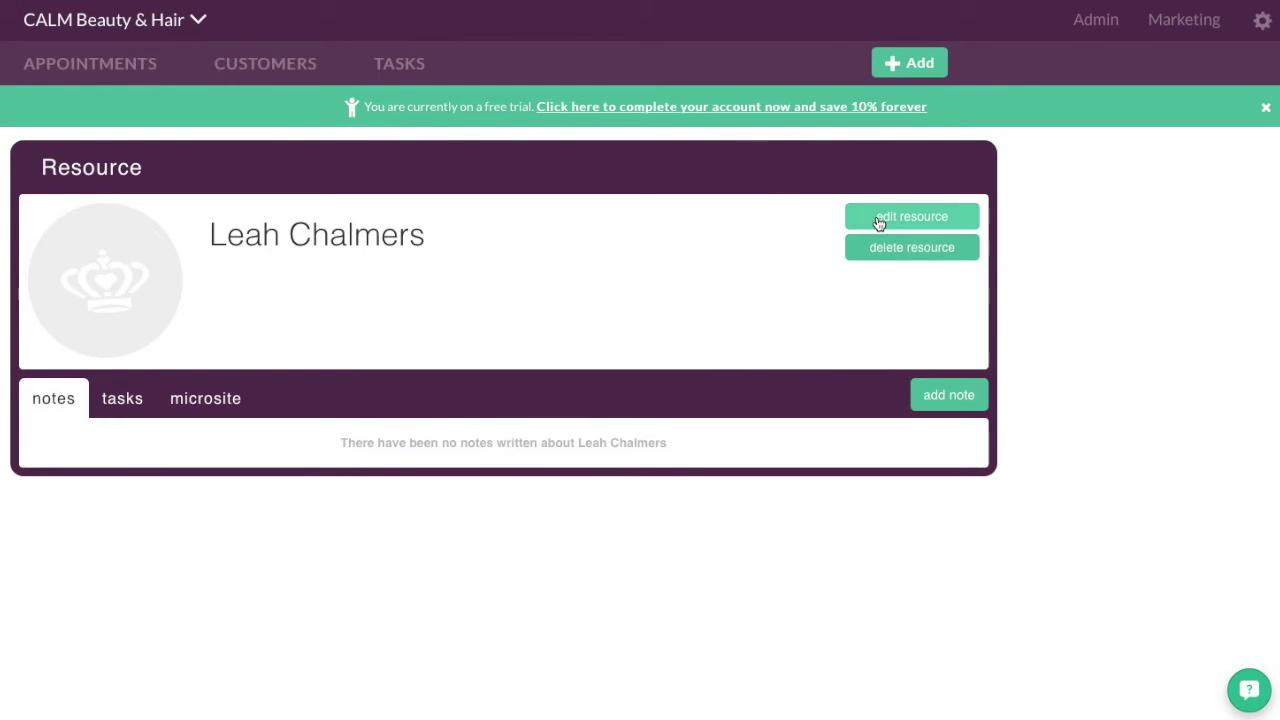
- Upload a profile photo for the third staff member in their edit form
left_click(878, 220)
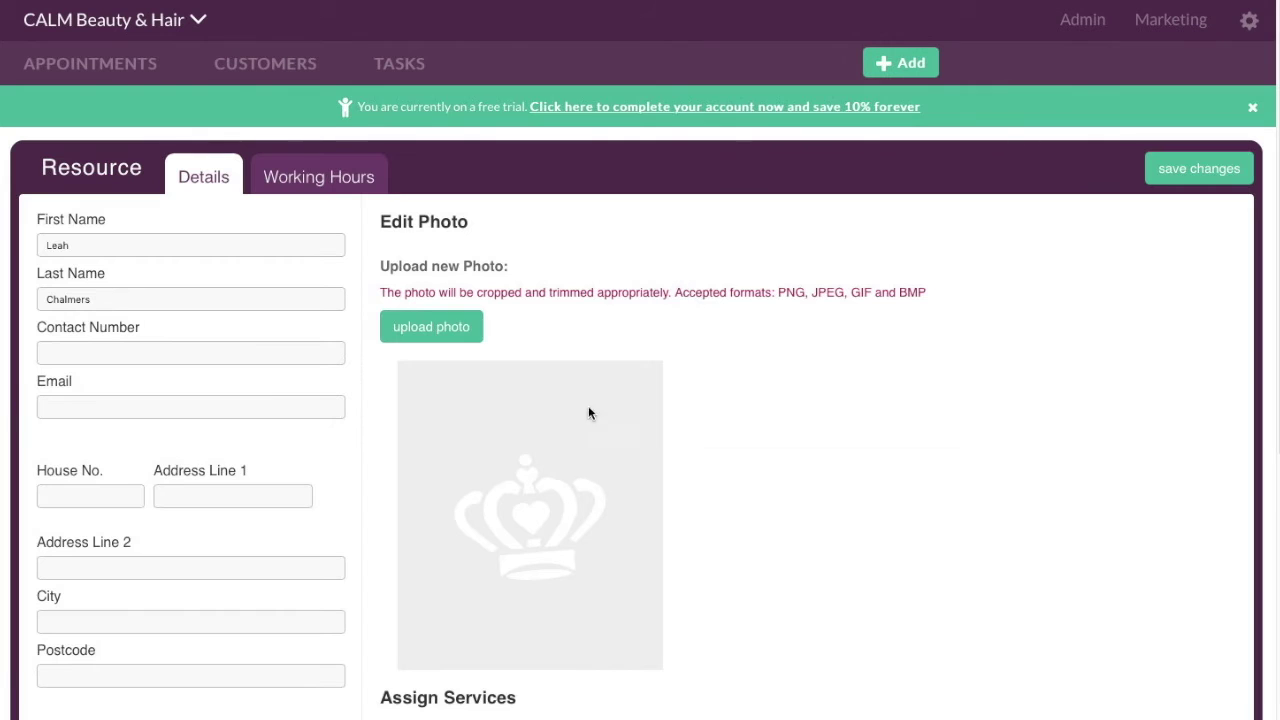
left_click(458, 332)
left_click(546, 95)
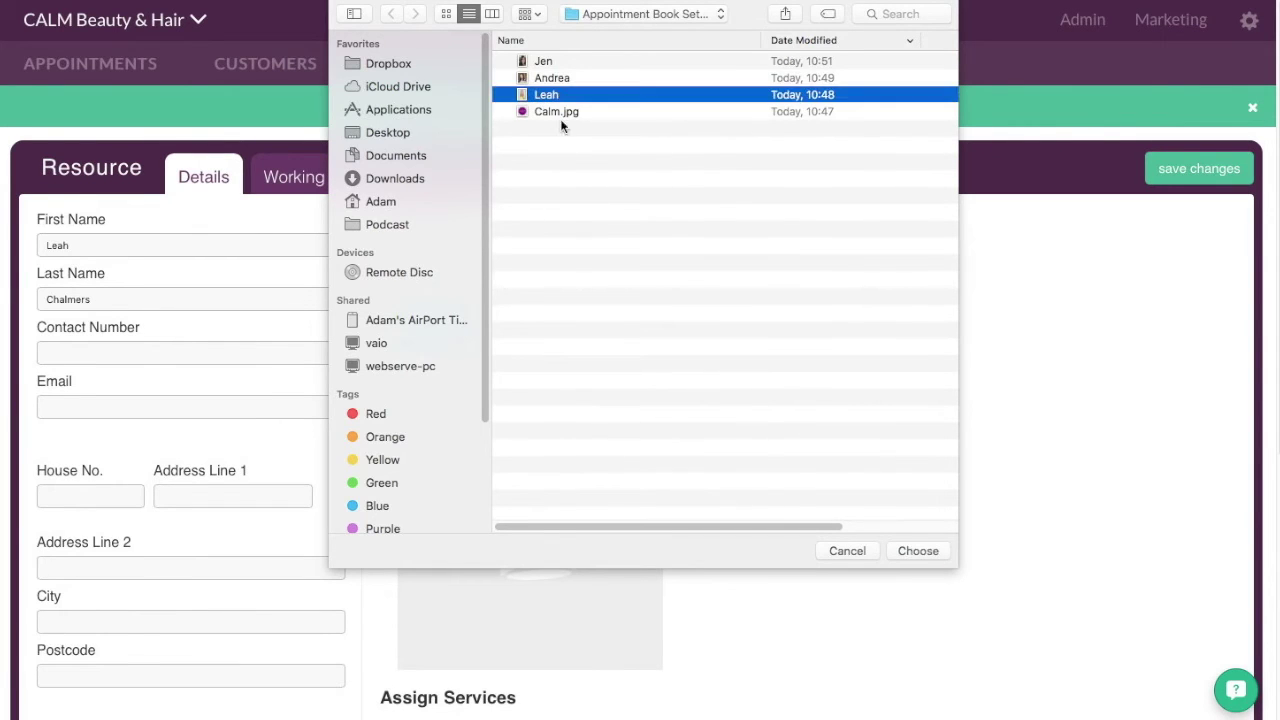
left_click(912, 553)
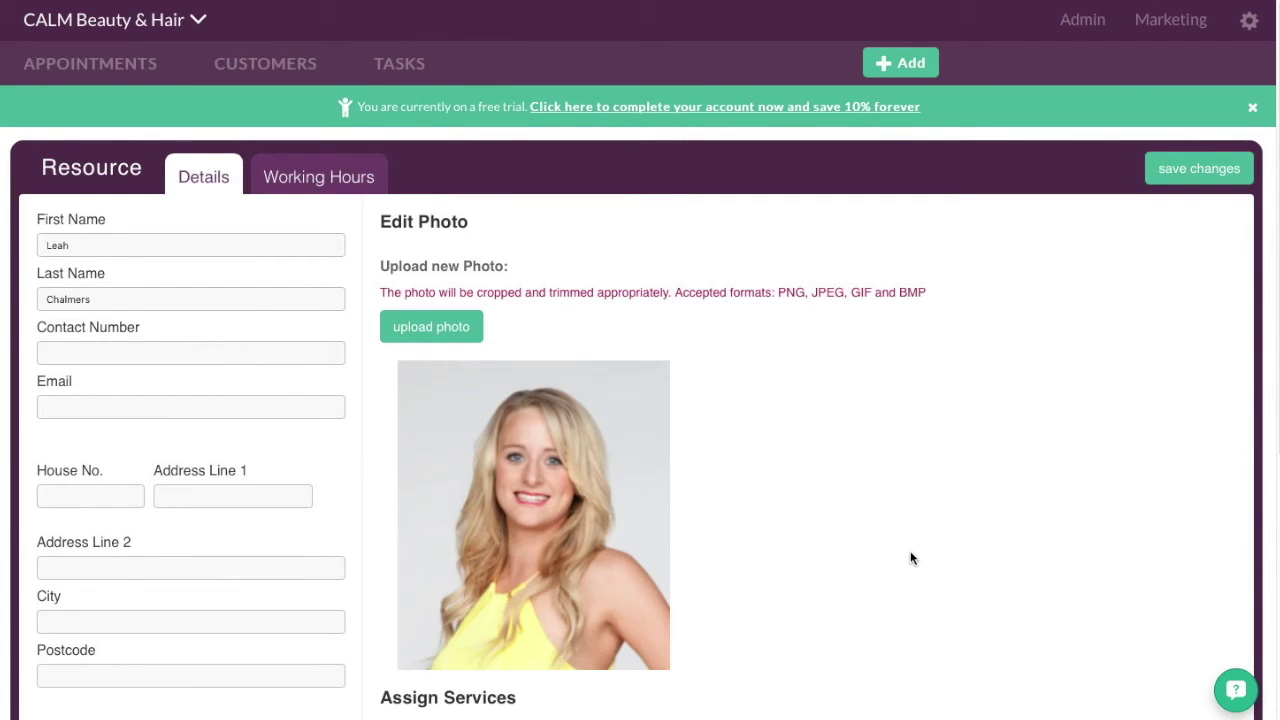
left_click(320, 177)
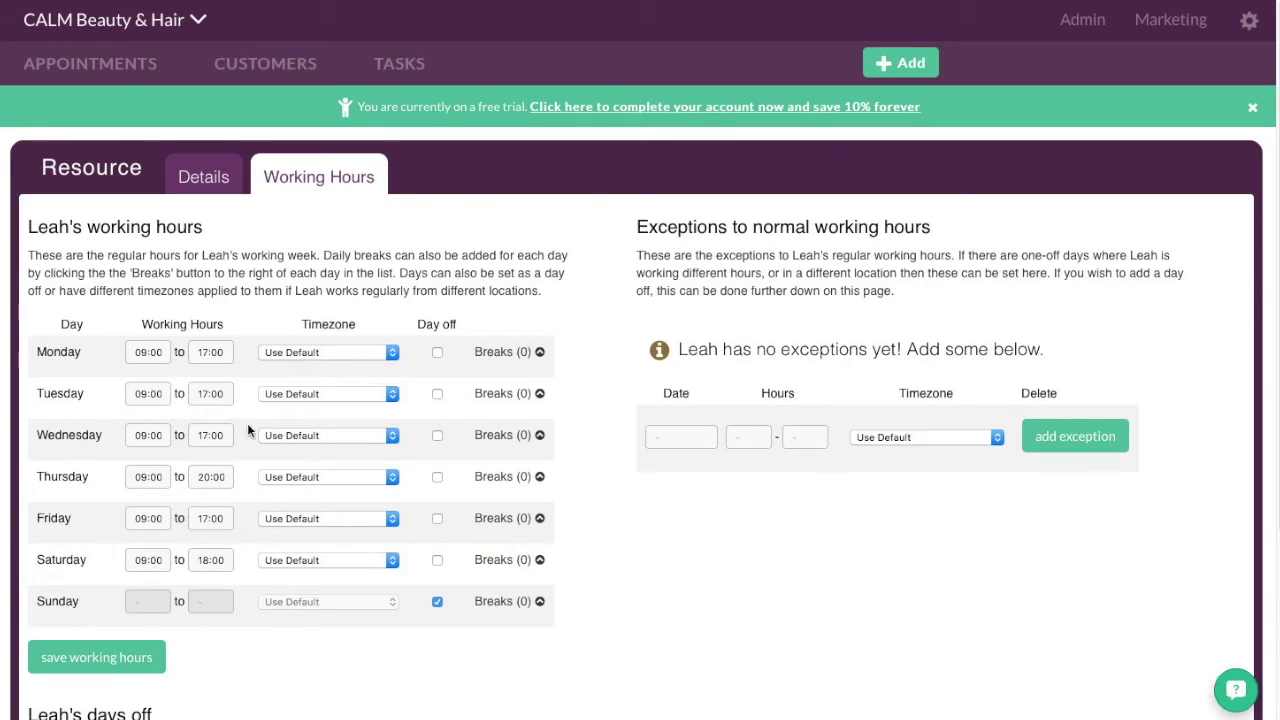
- Mark Thursday and Tuesday as days off in the working hours and save them
left_click(438, 478)
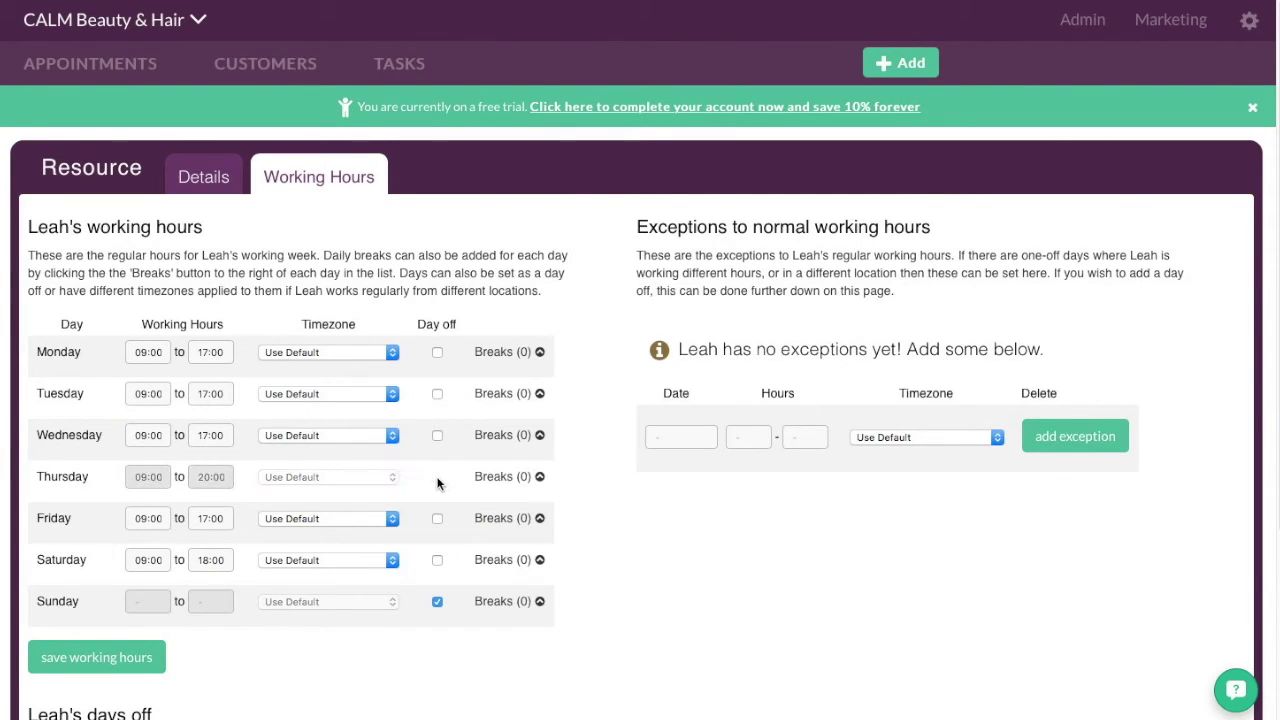
left_click(437, 394)
scroll(400, 556, "down", 1)
scroll(399, 556, "down", 3)
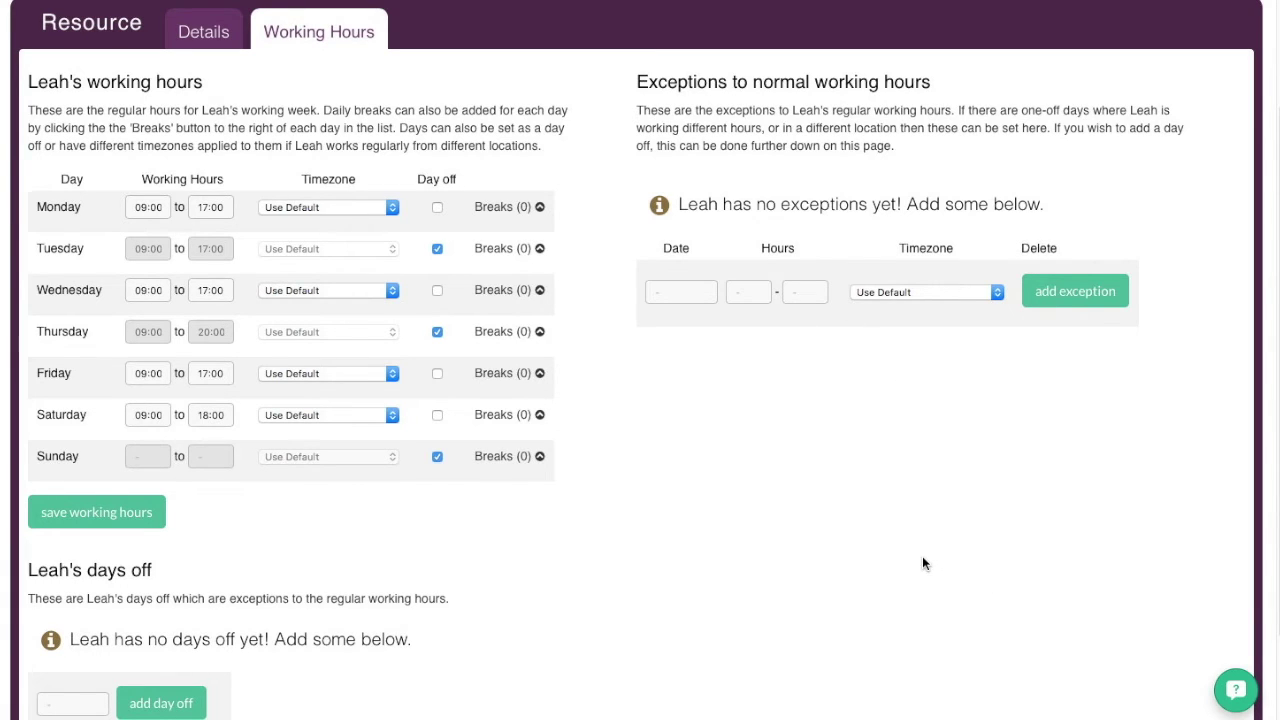
scroll(922, 560, "down", 3)
scroll(586, 557, "up", 5)
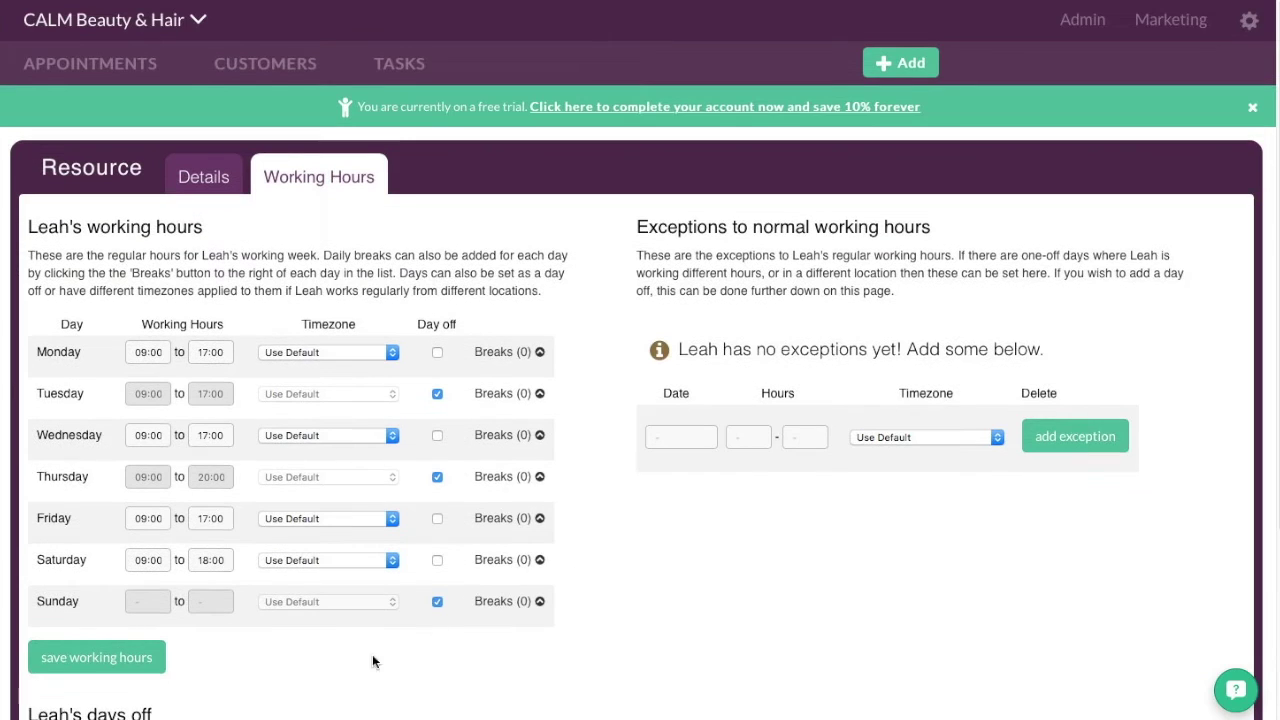
left_click(100, 657)
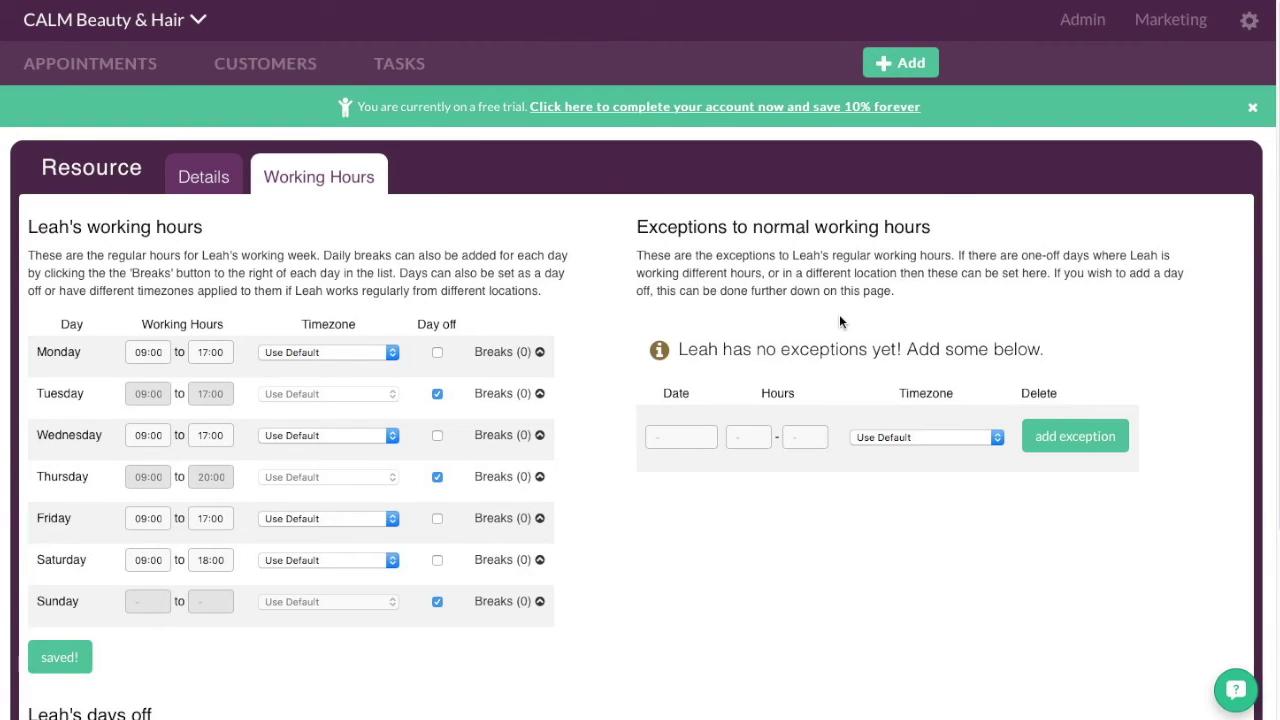
left_click(104, 65)
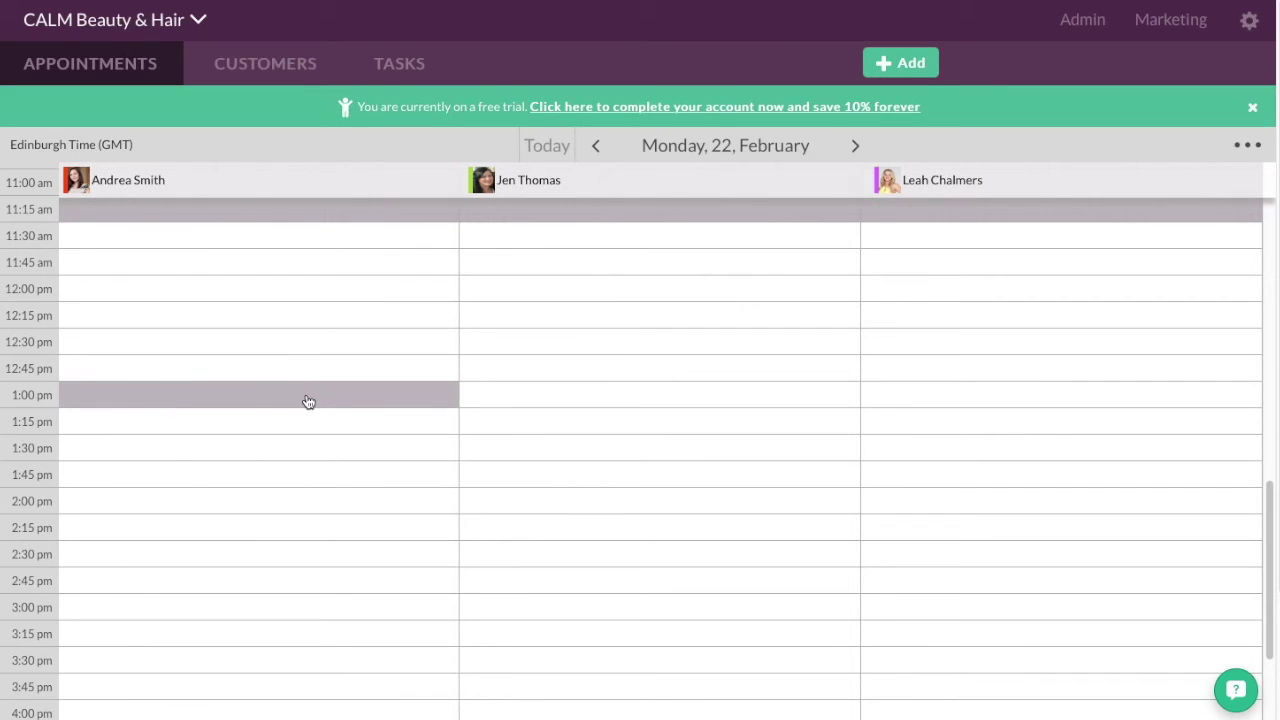
- Move the calendar to Tuesday 23 February and pick the 10:00 am slot for the first staff member
left_click(855, 147)
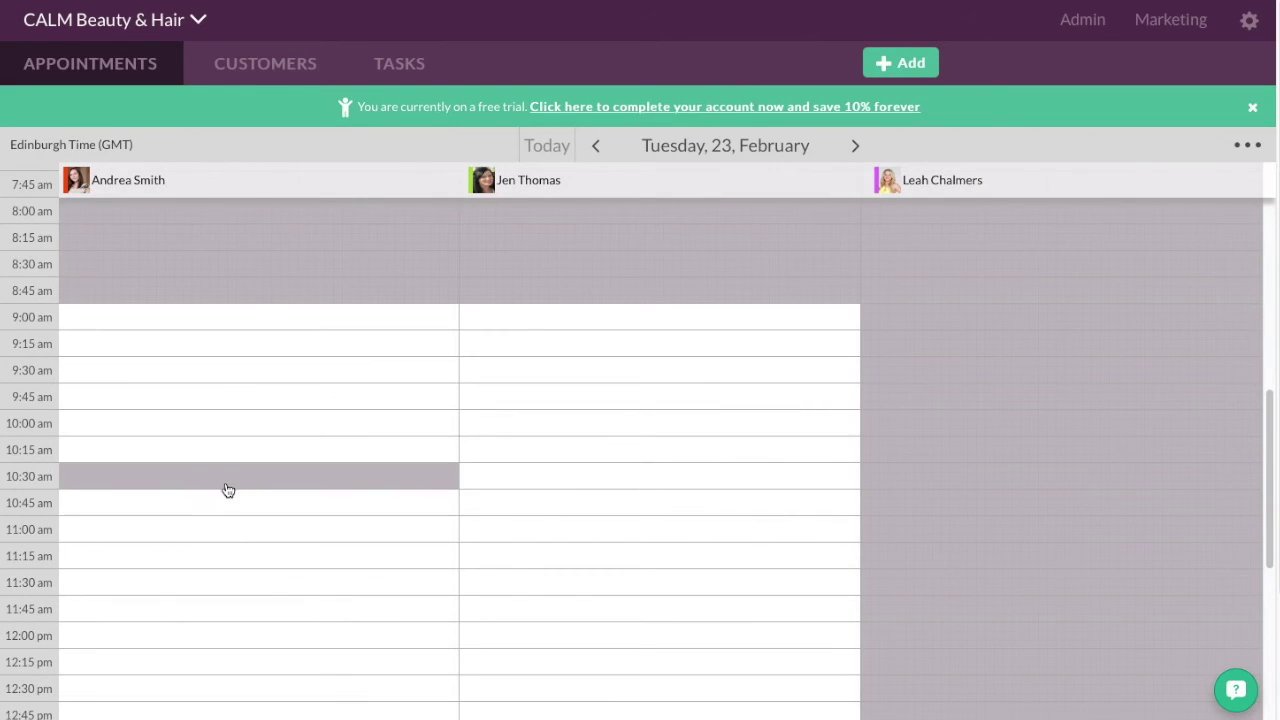
left_click(228, 431)
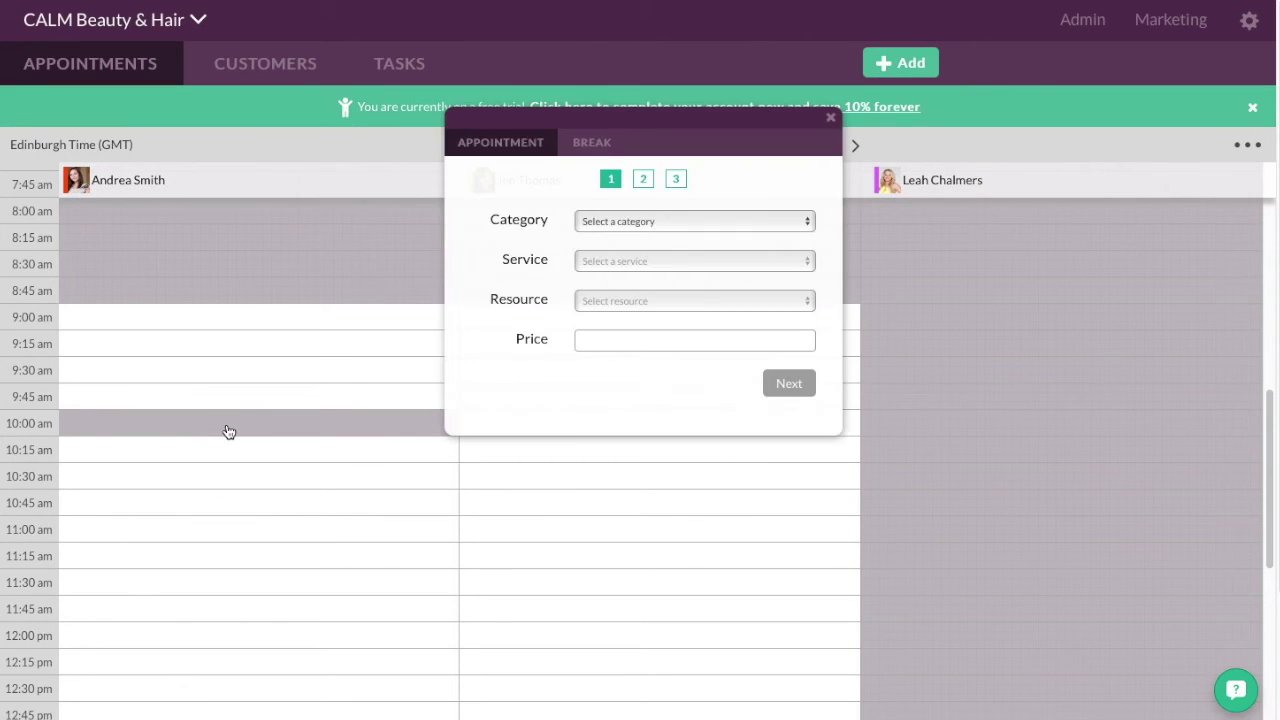
- Choose Body > Full Body Swedish Massage and set the time to 10:30 am on 23-02-2016
left_click(807, 223)
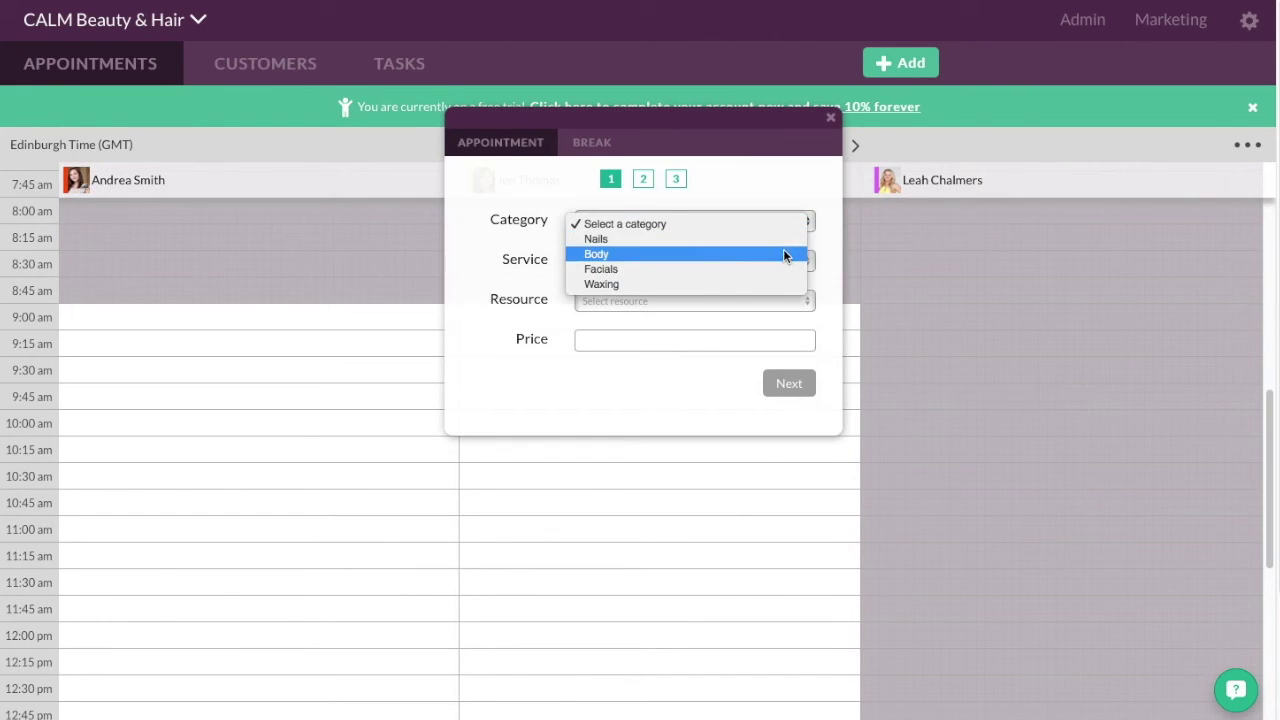
left_click(782, 254)
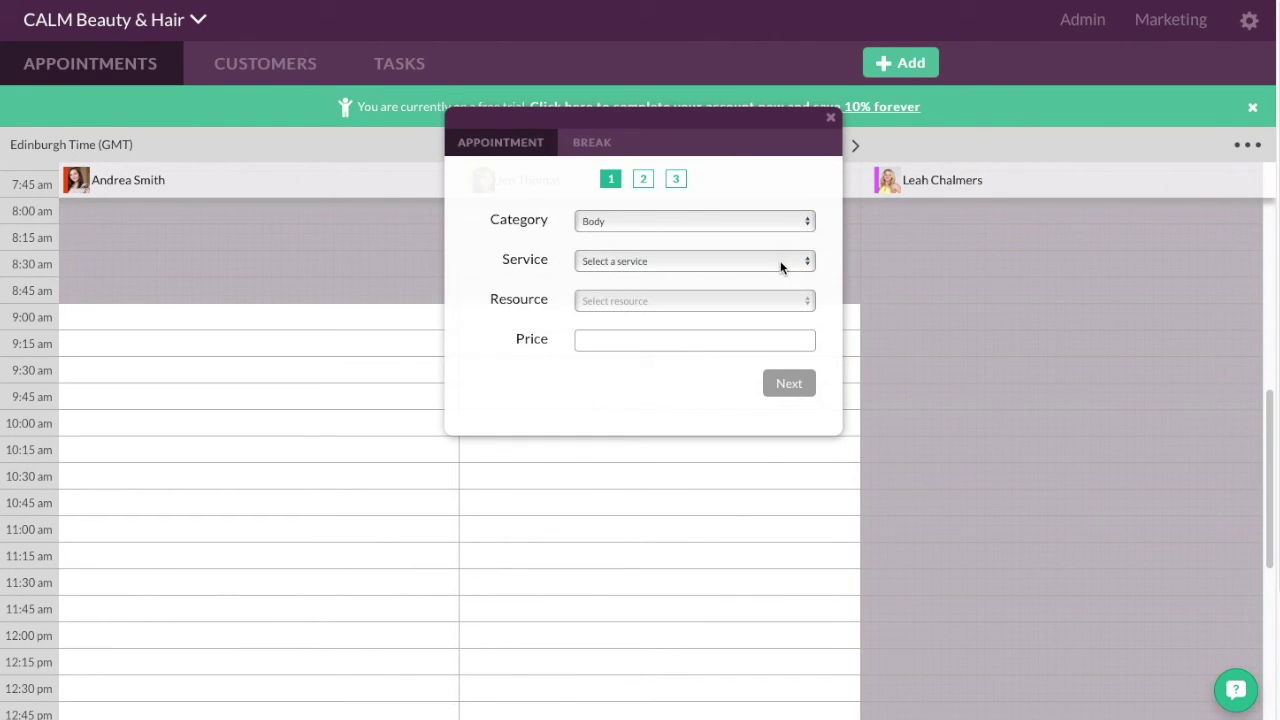
left_click(780, 260)
left_click(775, 280)
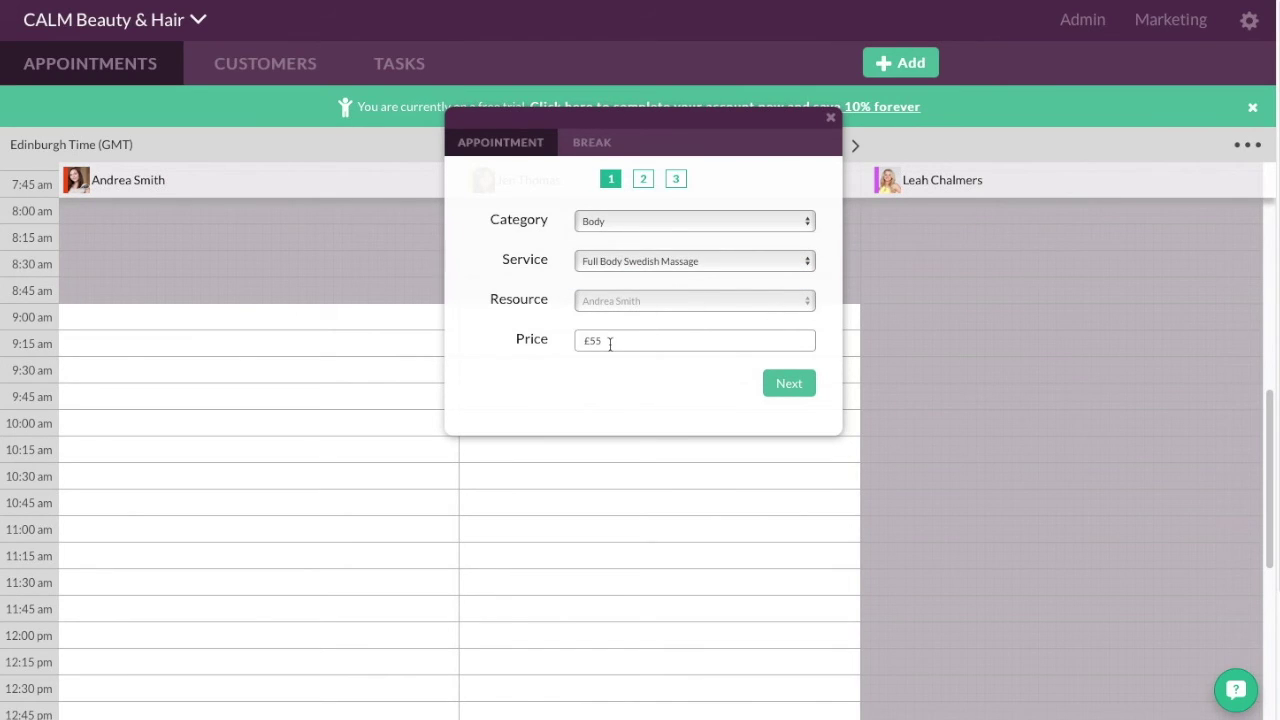
left_click(790, 390)
left_click(793, 396)
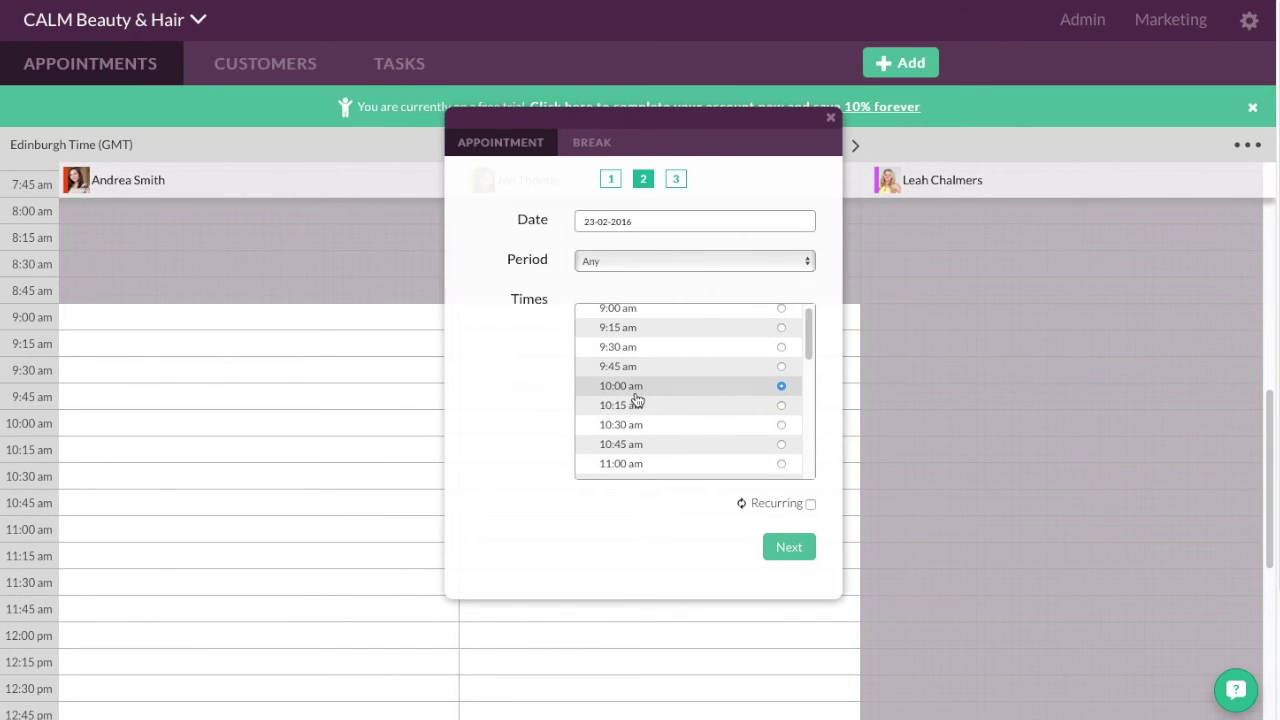
left_click(781, 426)
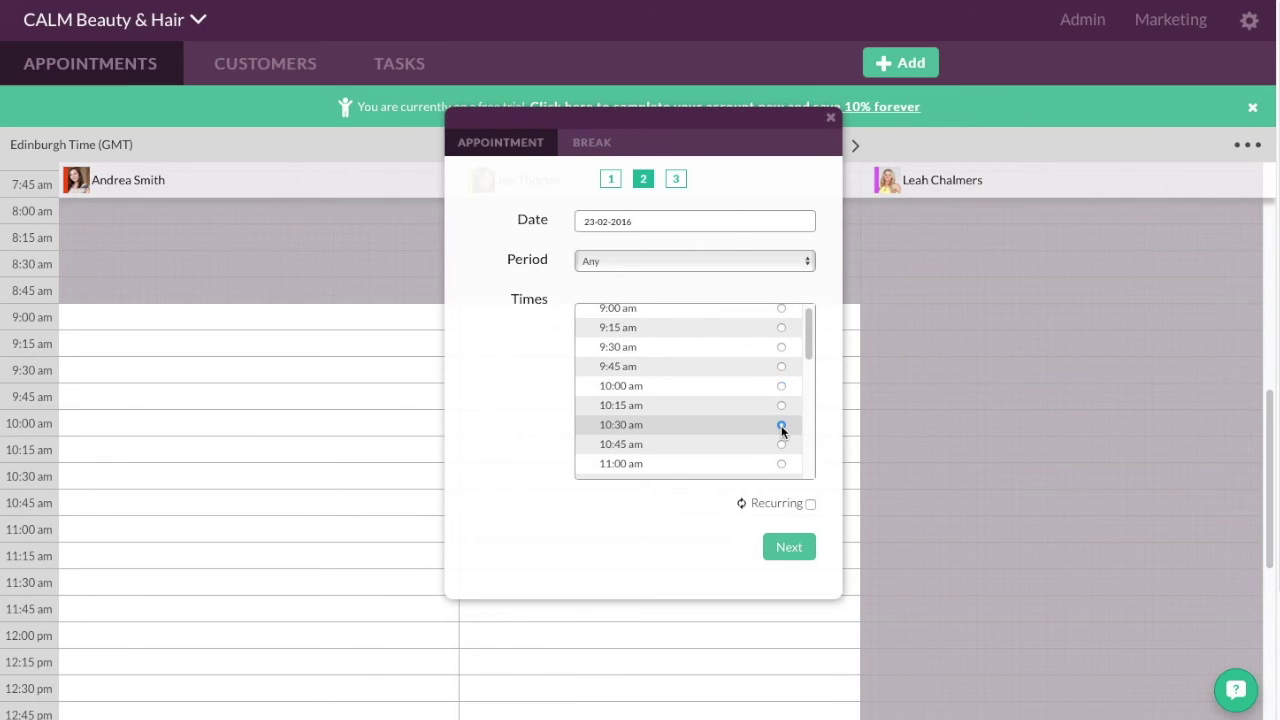
left_click(789, 548)
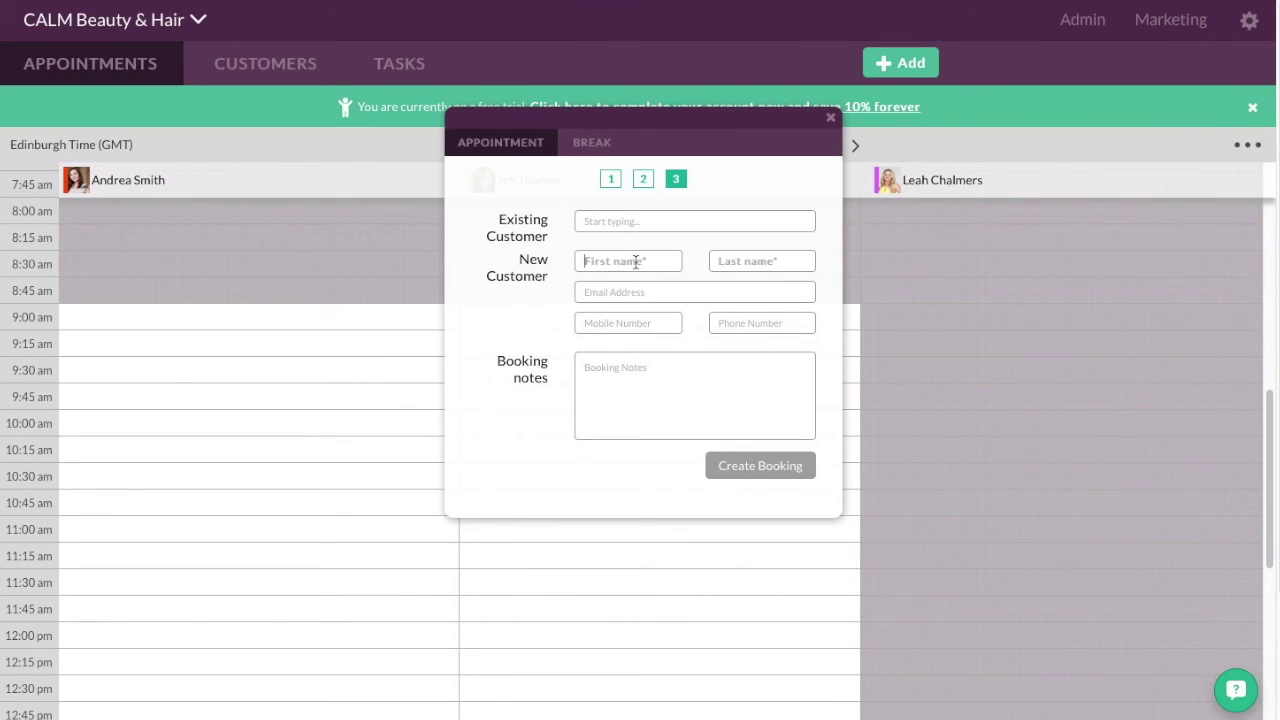
- Enter the new customer's first name, last name, e-mail address and mobile number
left_click(636, 262)
key("Tab")
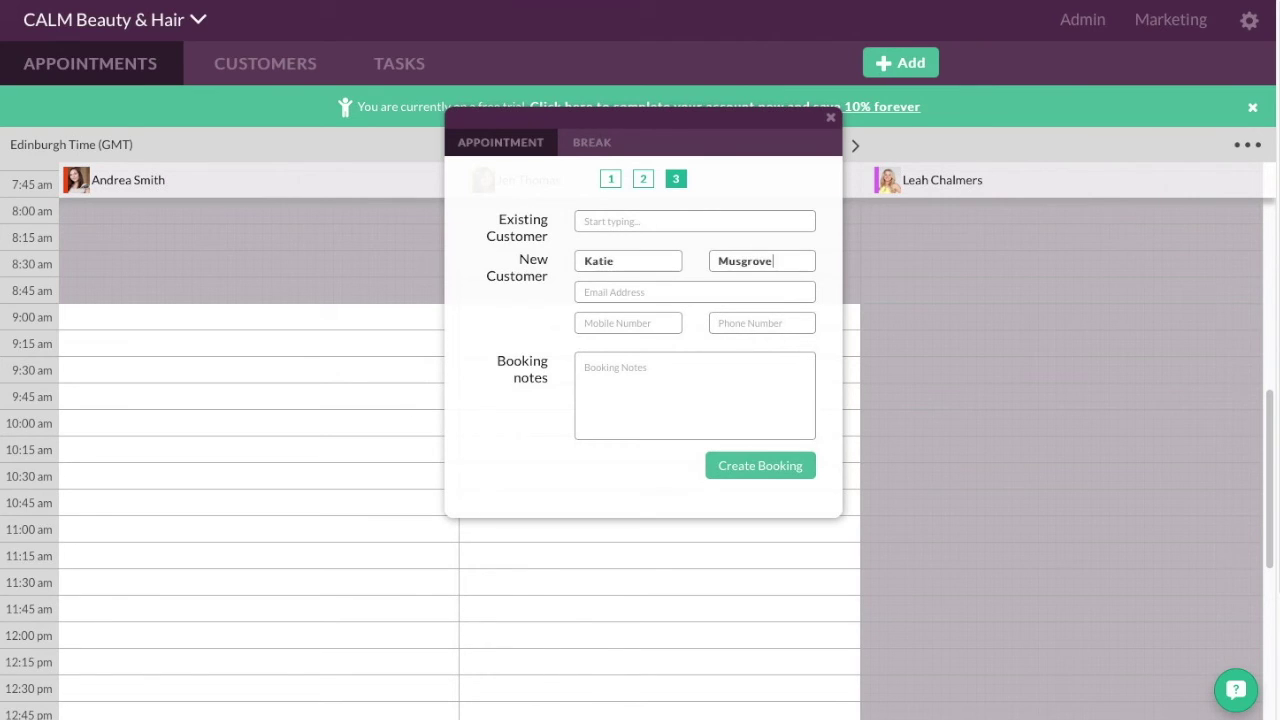
key("Tab")
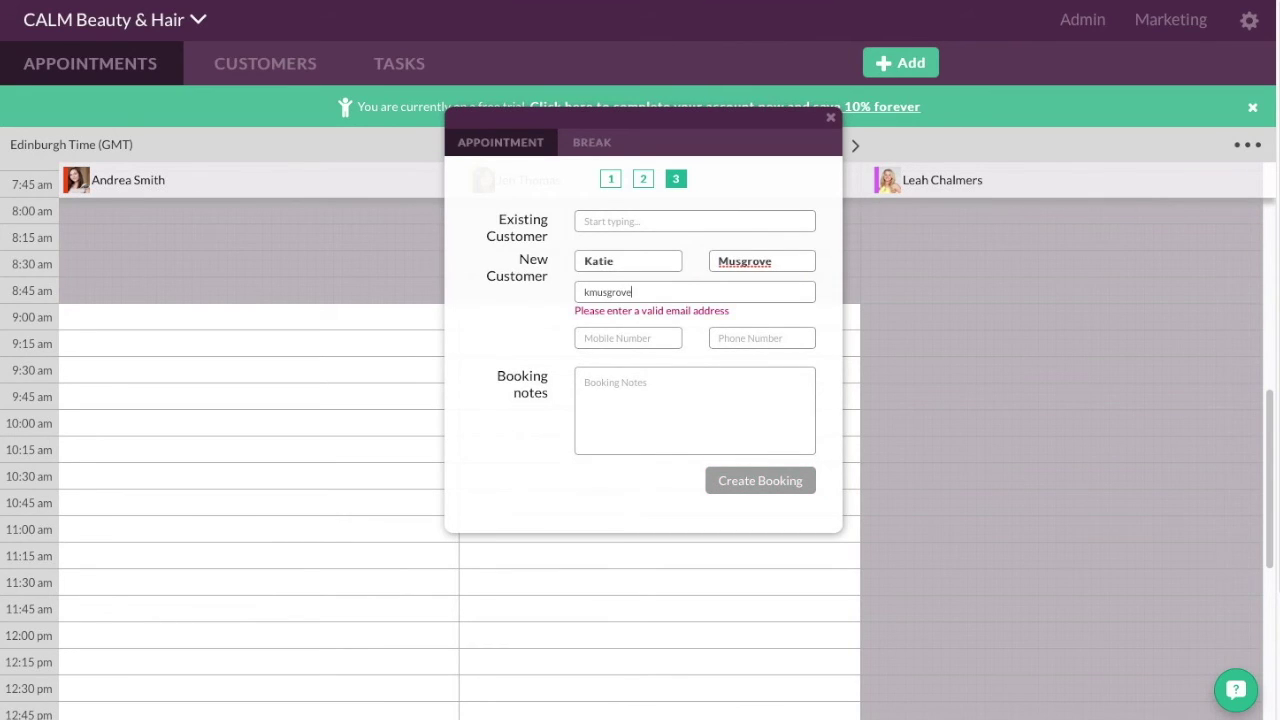
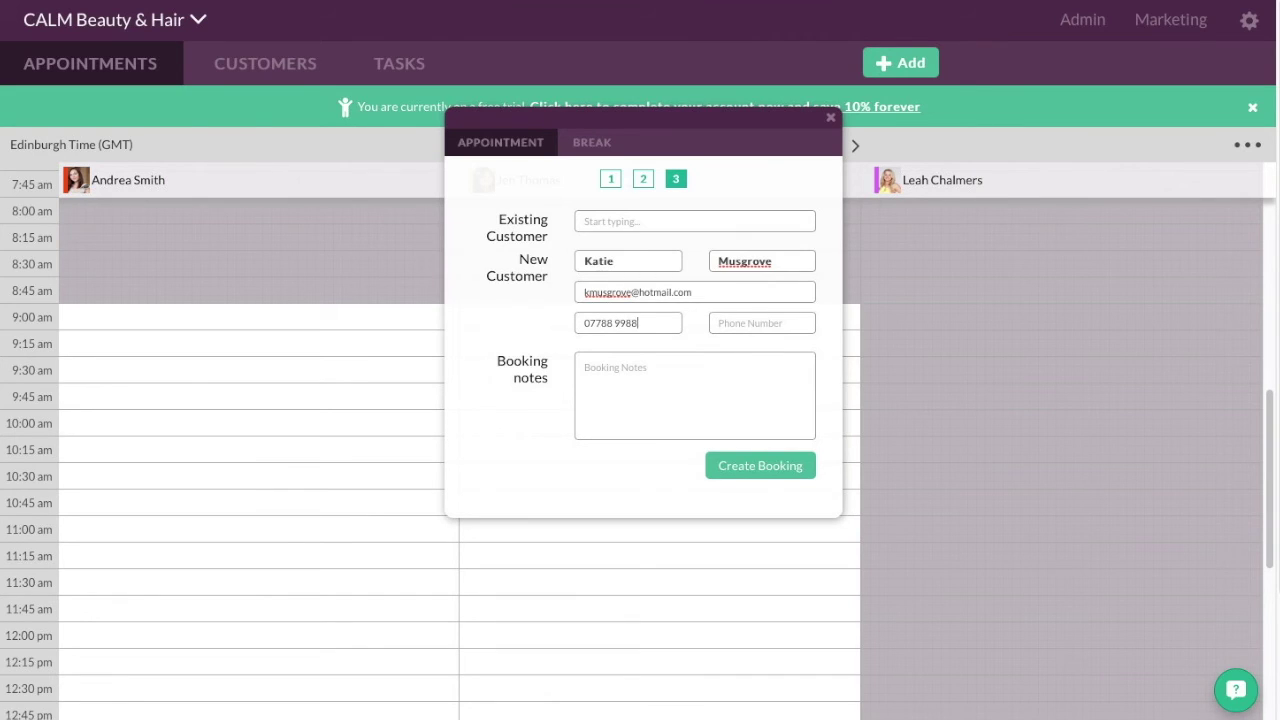
- Add the note 'Likes firm pressure in massage' and create the booking
left_click(678, 359)
type("Likes firm pressure in massage!")
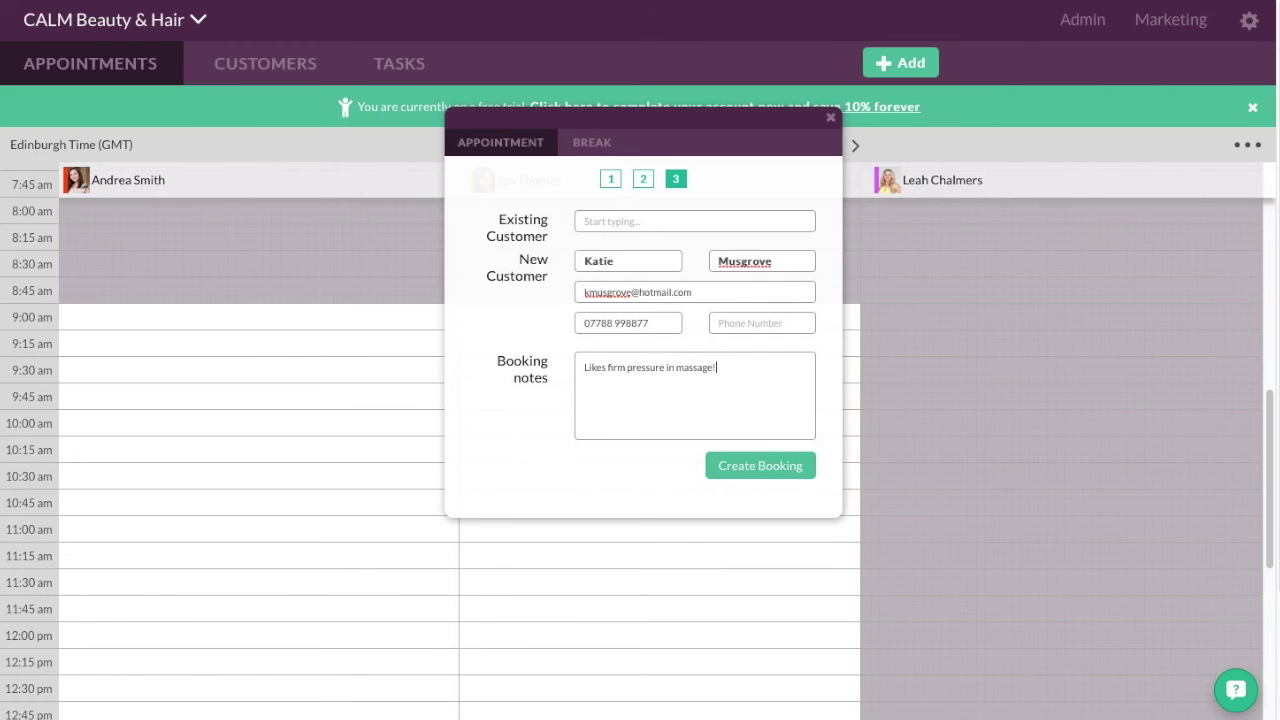
left_click(739, 466)
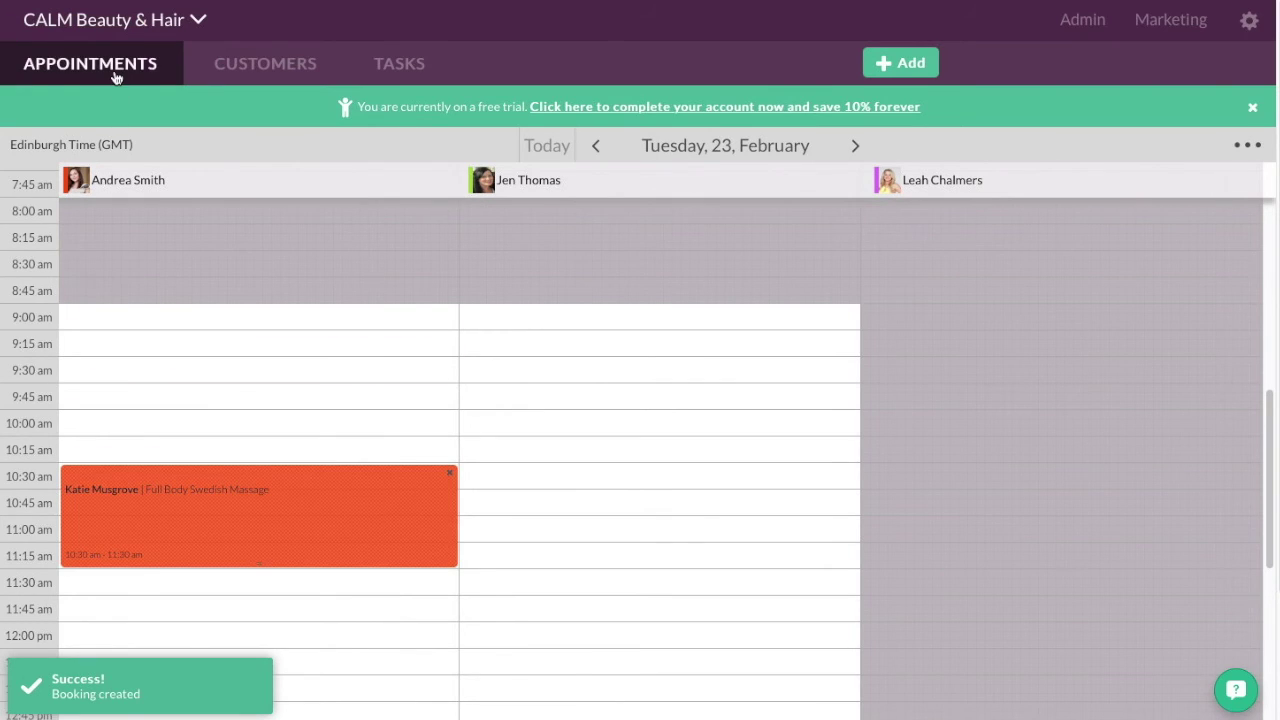
left_click(110, 28)
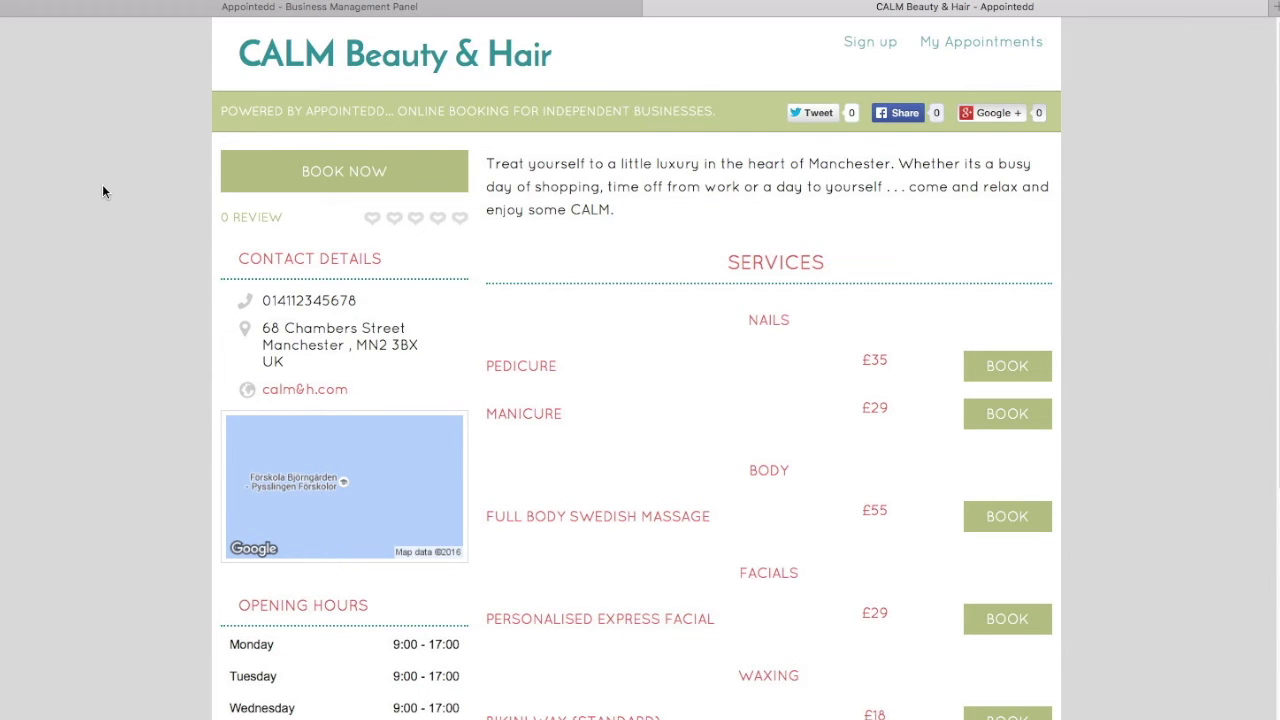
- Scroll through the microsite's services, prices, contact details and opening hours
scroll(617, 398, "down", 1)
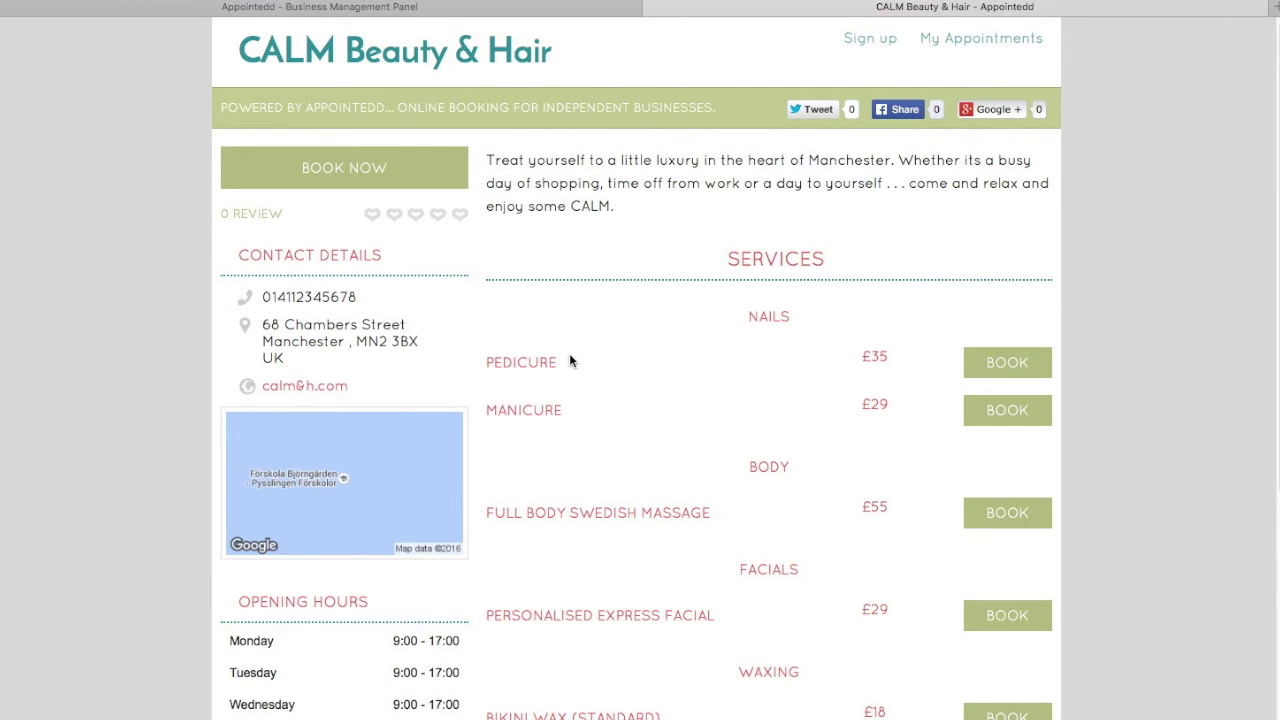
scroll(567, 362, "down", 5)
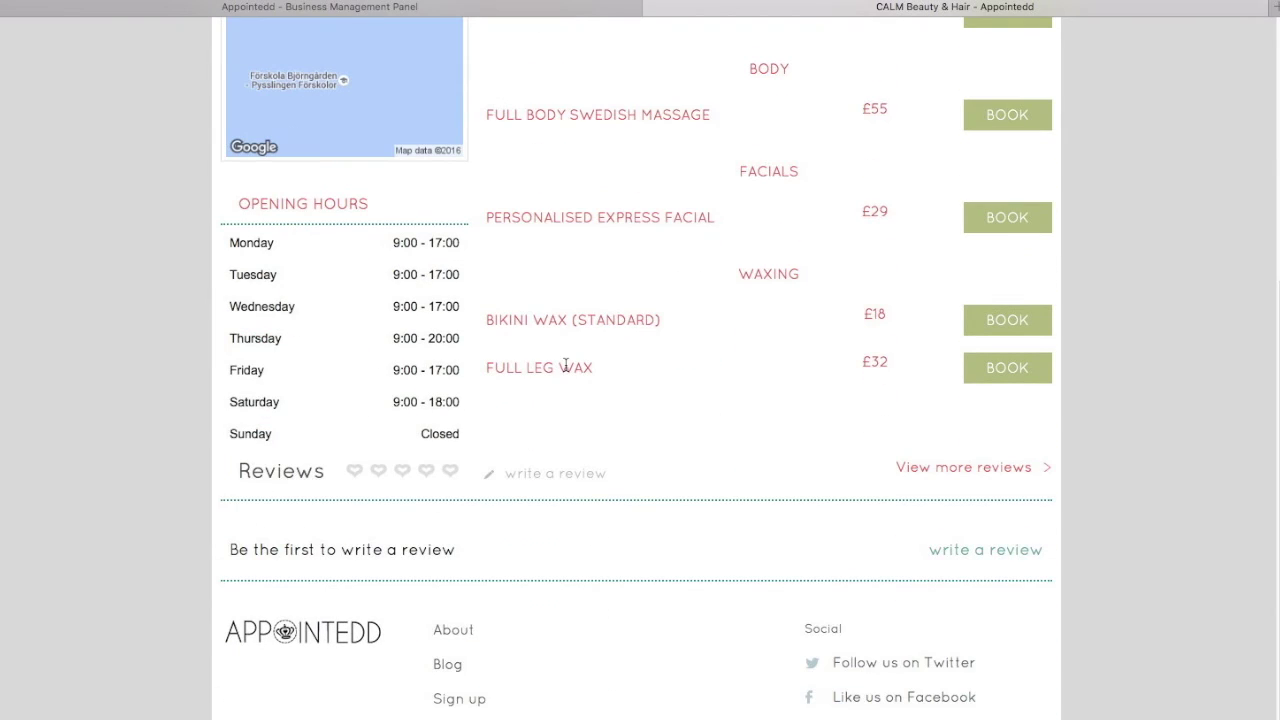
scroll(566, 364, "up", 5)
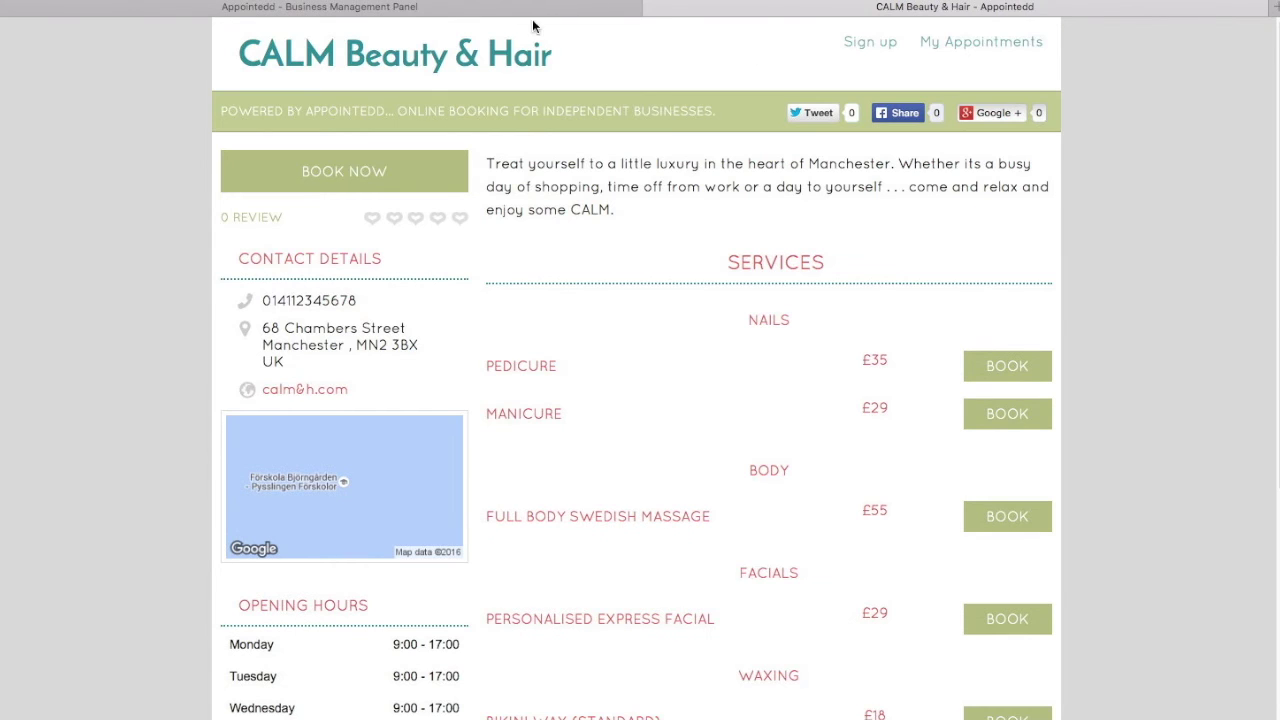
- Switch the microsite theme to Fixie in the microsite settings
left_click(531, 14)
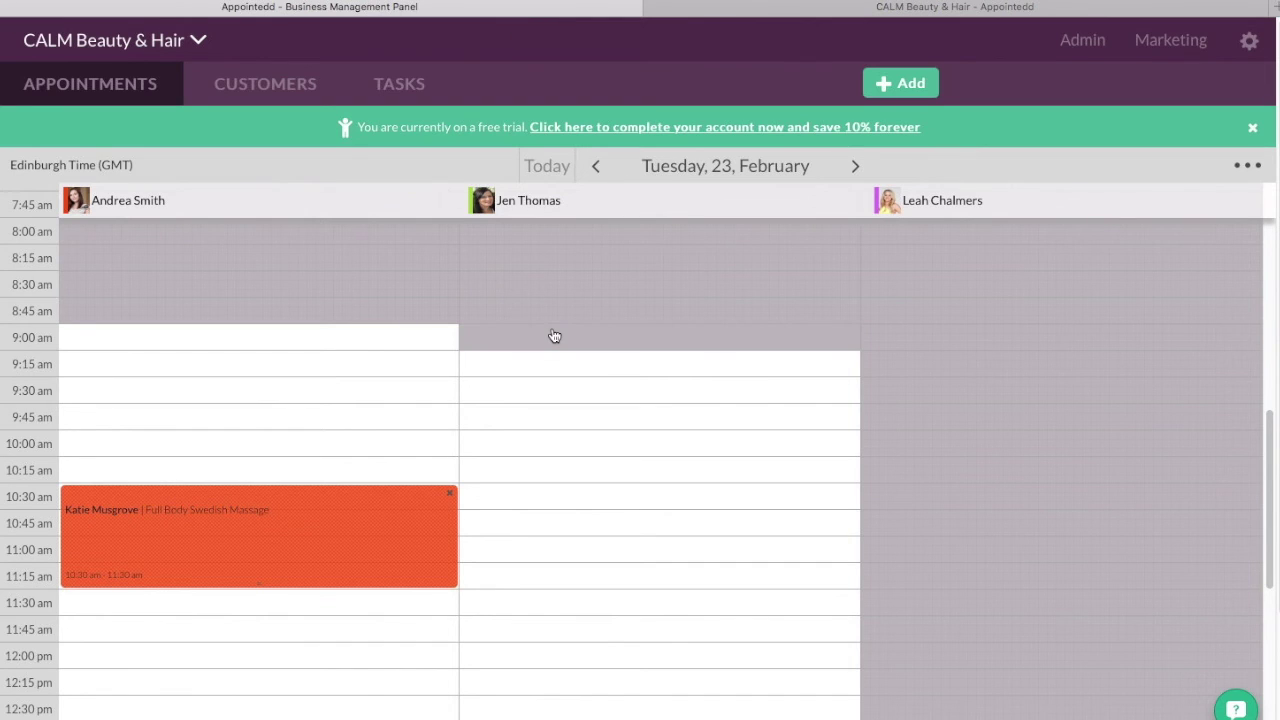
mouse_move(1099, 40)
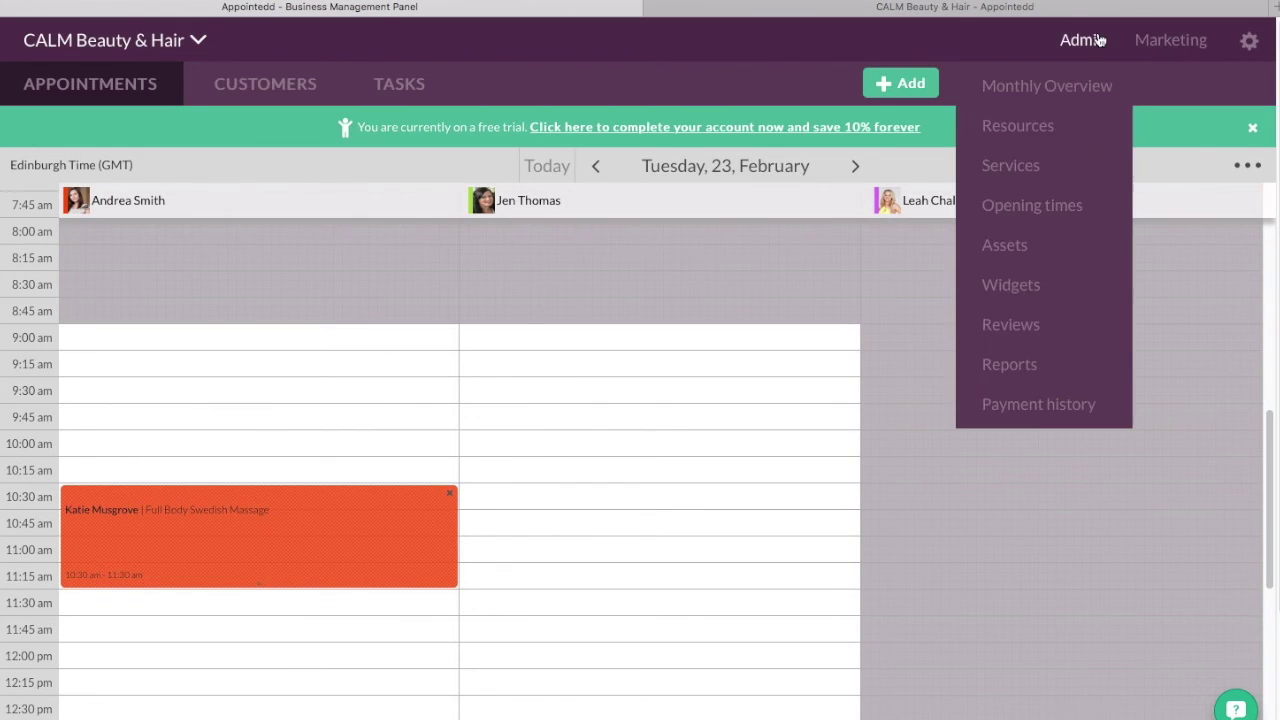
mouse_move(1250, 45)
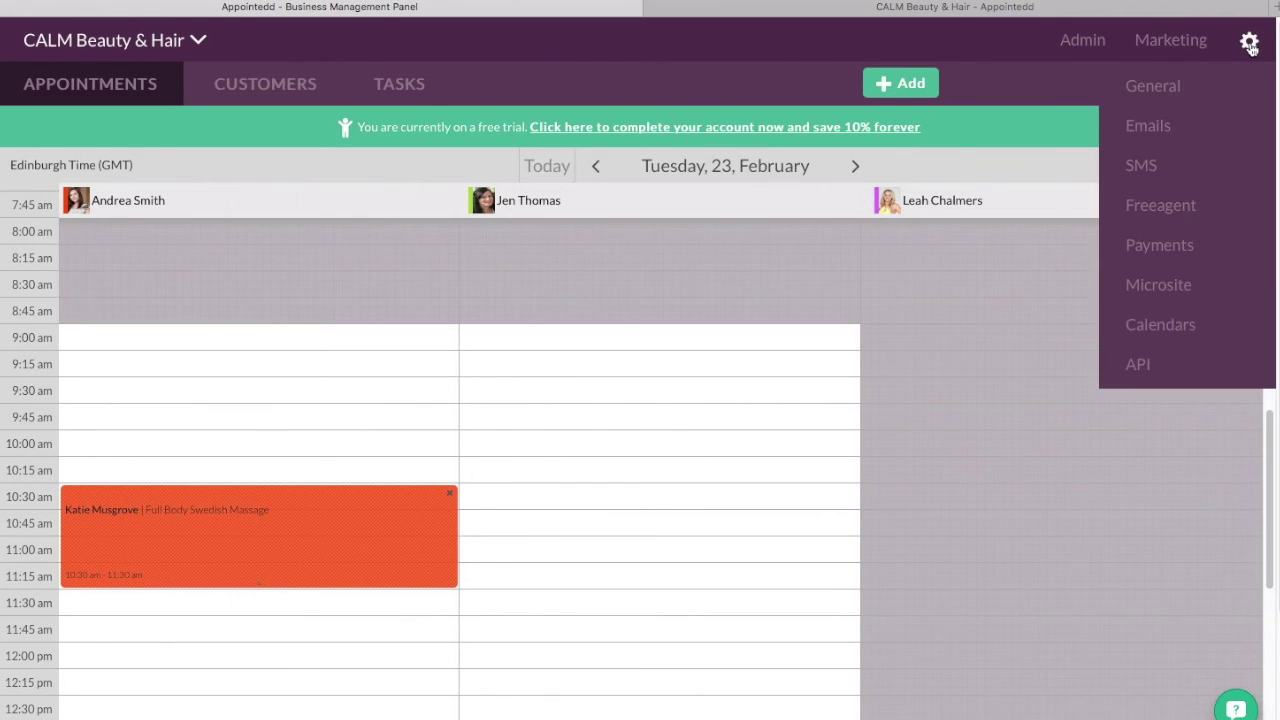
left_click(1185, 279)
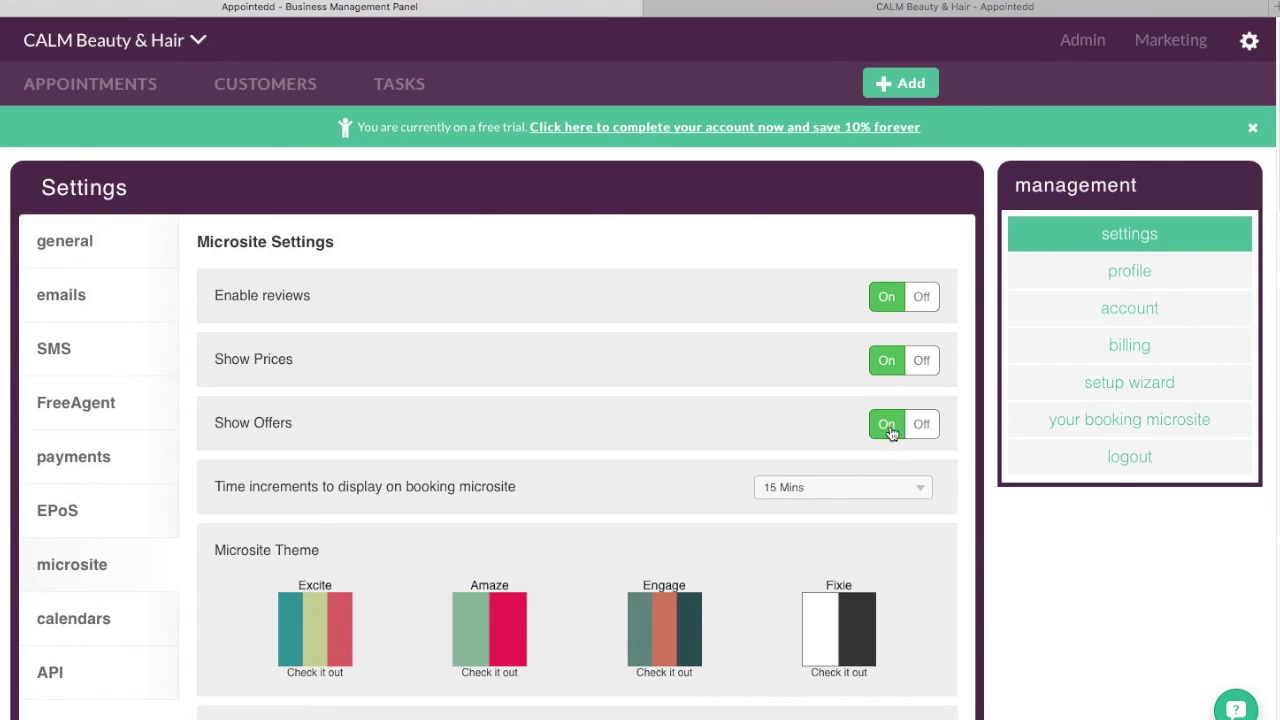
scroll(754, 442, "down", 3)
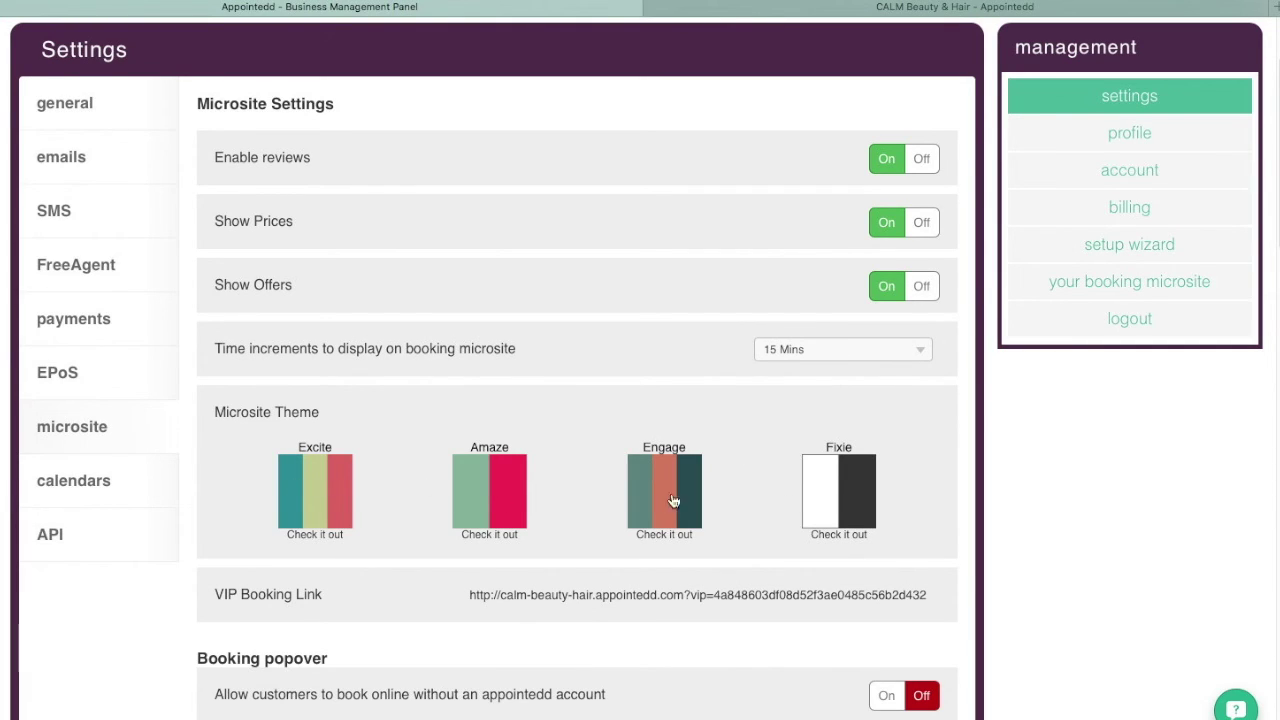
left_click(843, 496)
scroll(842, 490, "down", 4)
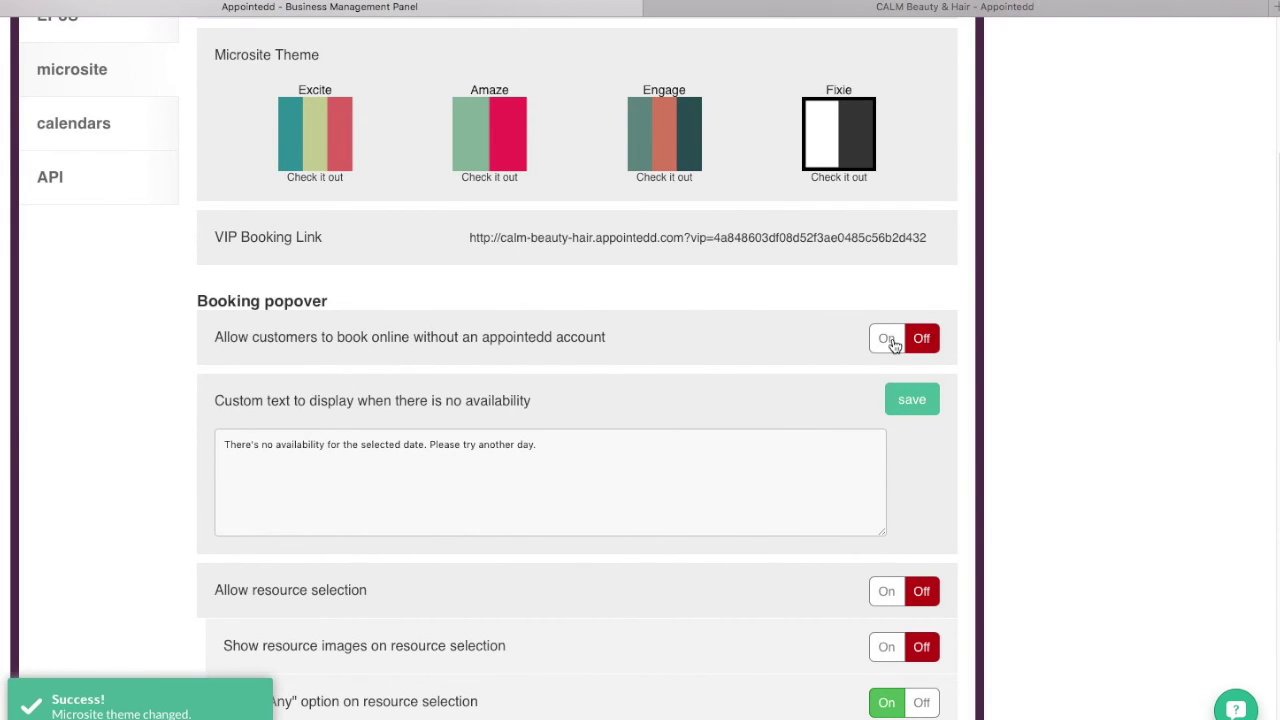
- Allow booking without an account, show staff images for resource choice, and save the settings
left_click(888, 340)
scroll(760, 376, "down", 1)
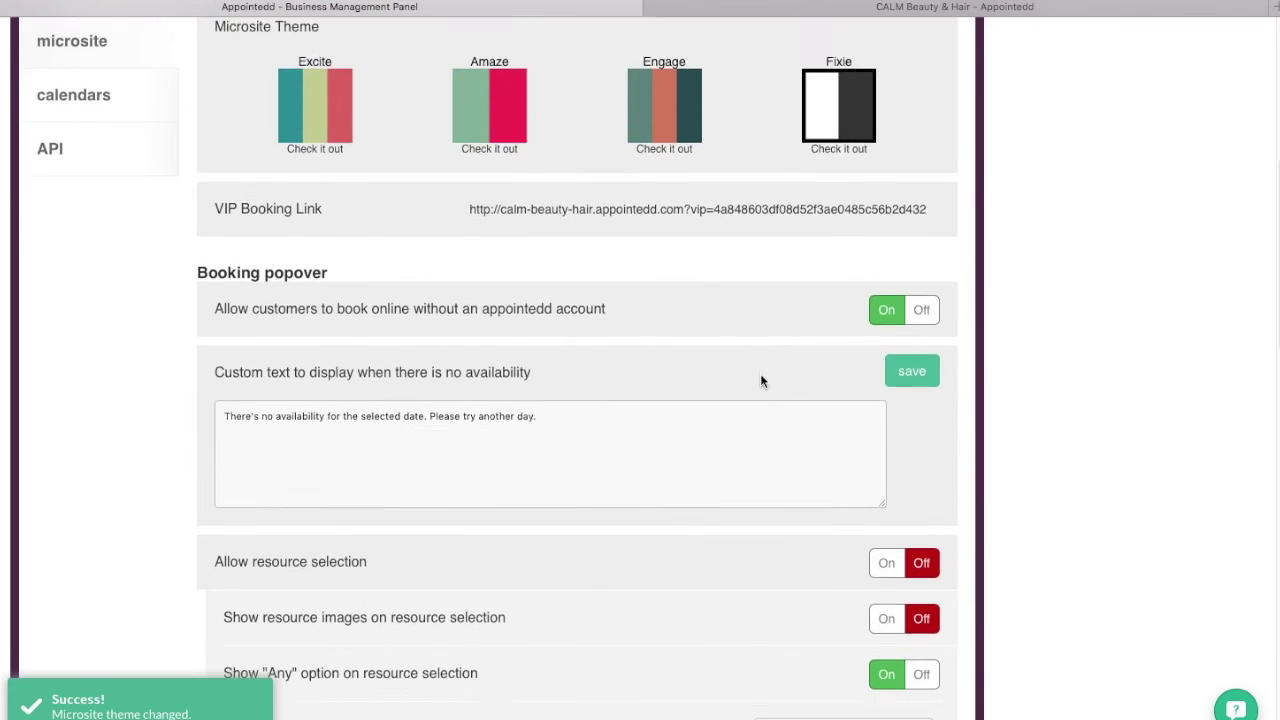
scroll(760, 378, "down", 2)
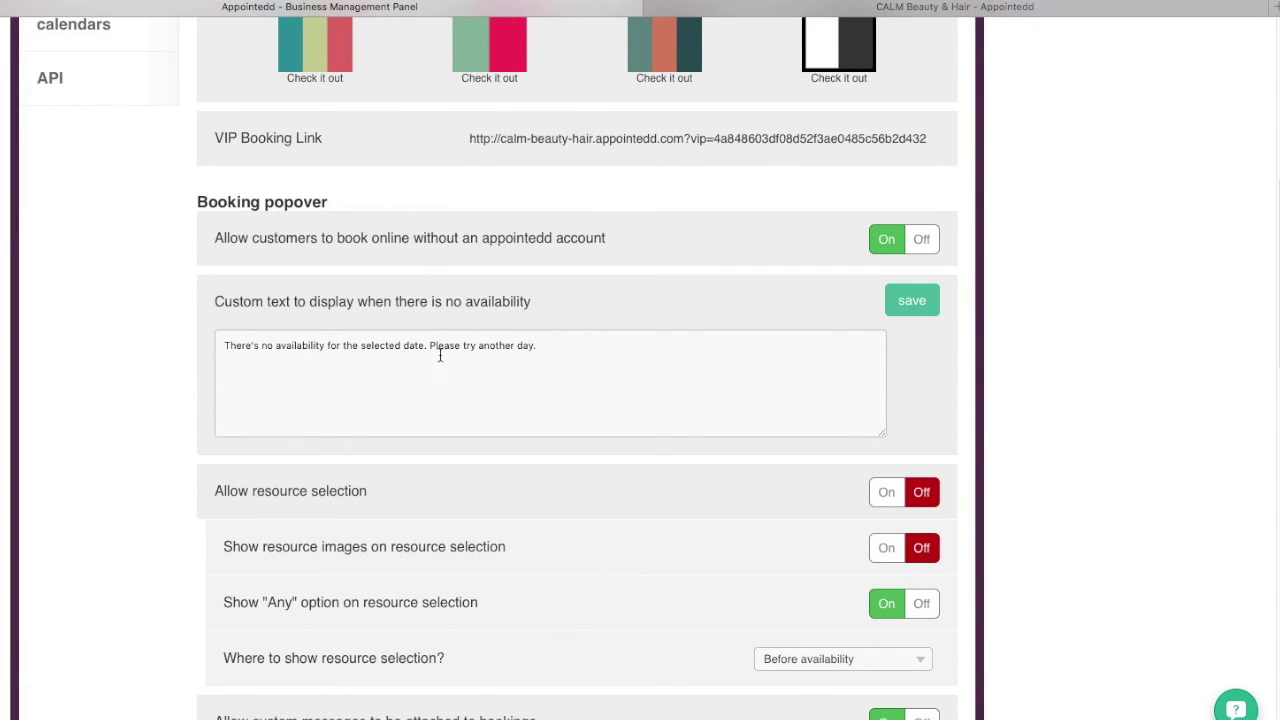
scroll(543, 366, "down", 2)
scroll(713, 420, "down", 4)
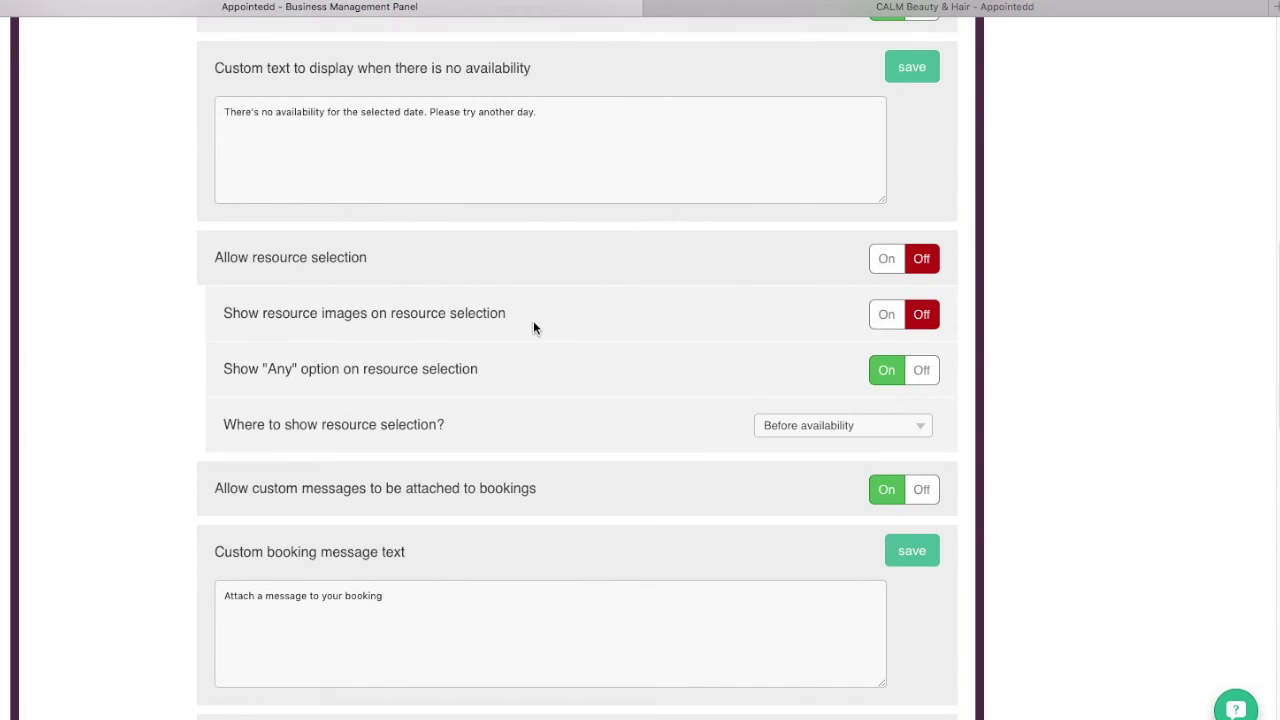
left_click(887, 314)
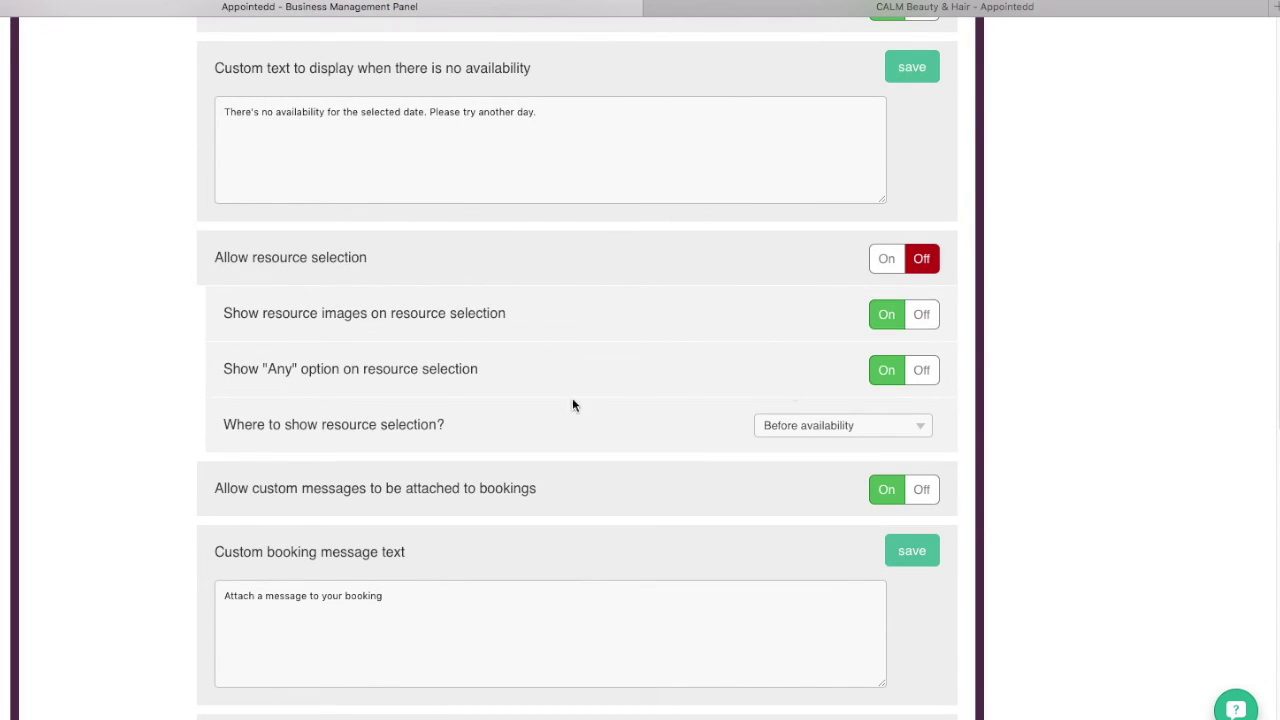
scroll(688, 472, "down", 6)
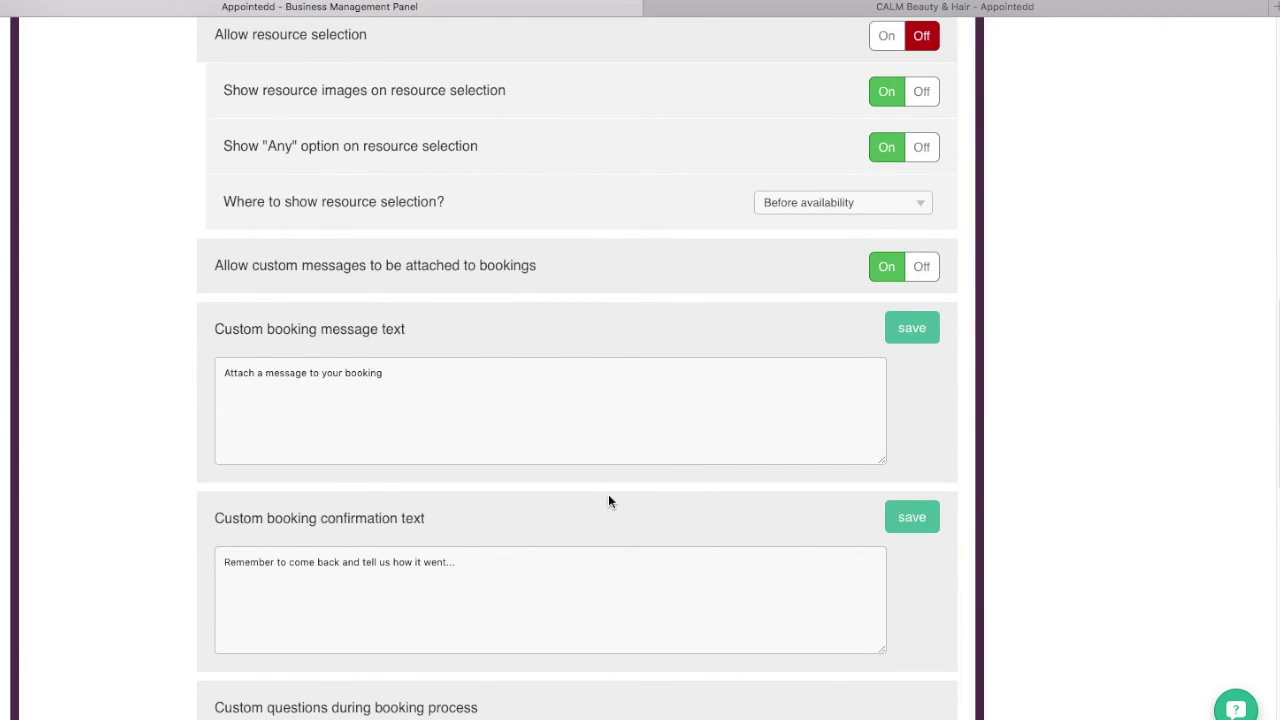
scroll(608, 500, "down", 10)
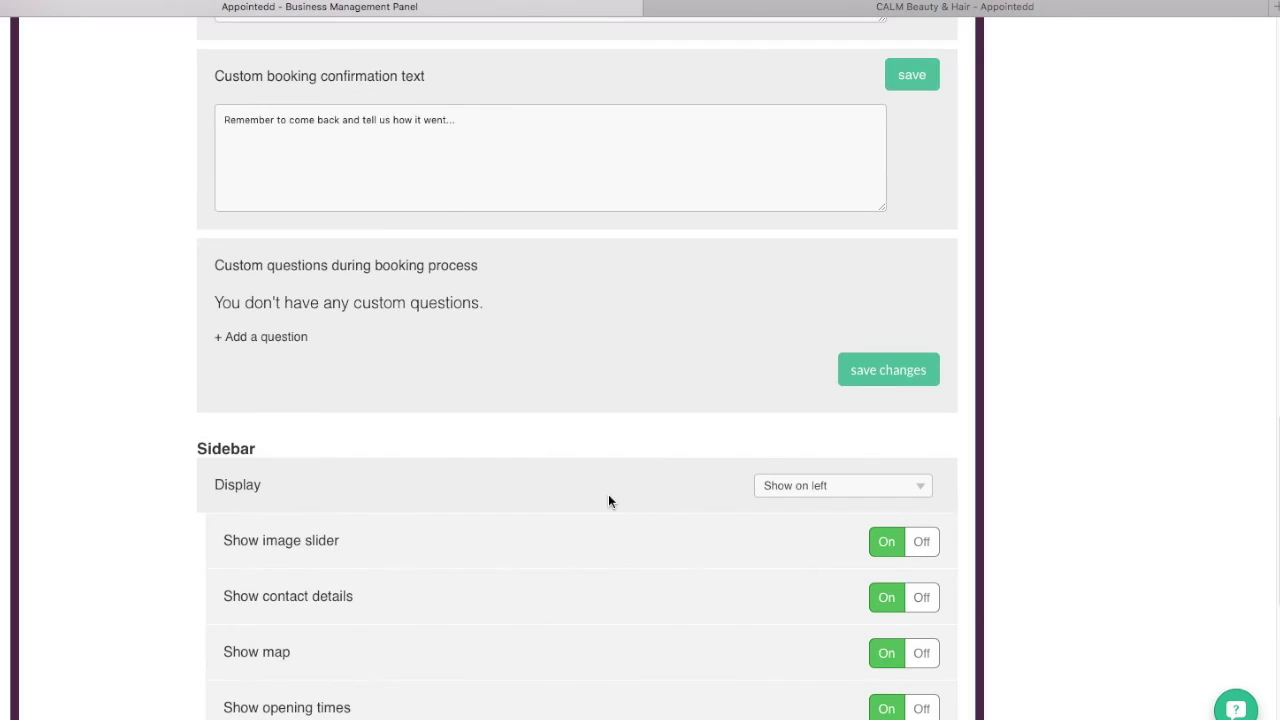
left_click(888, 375)
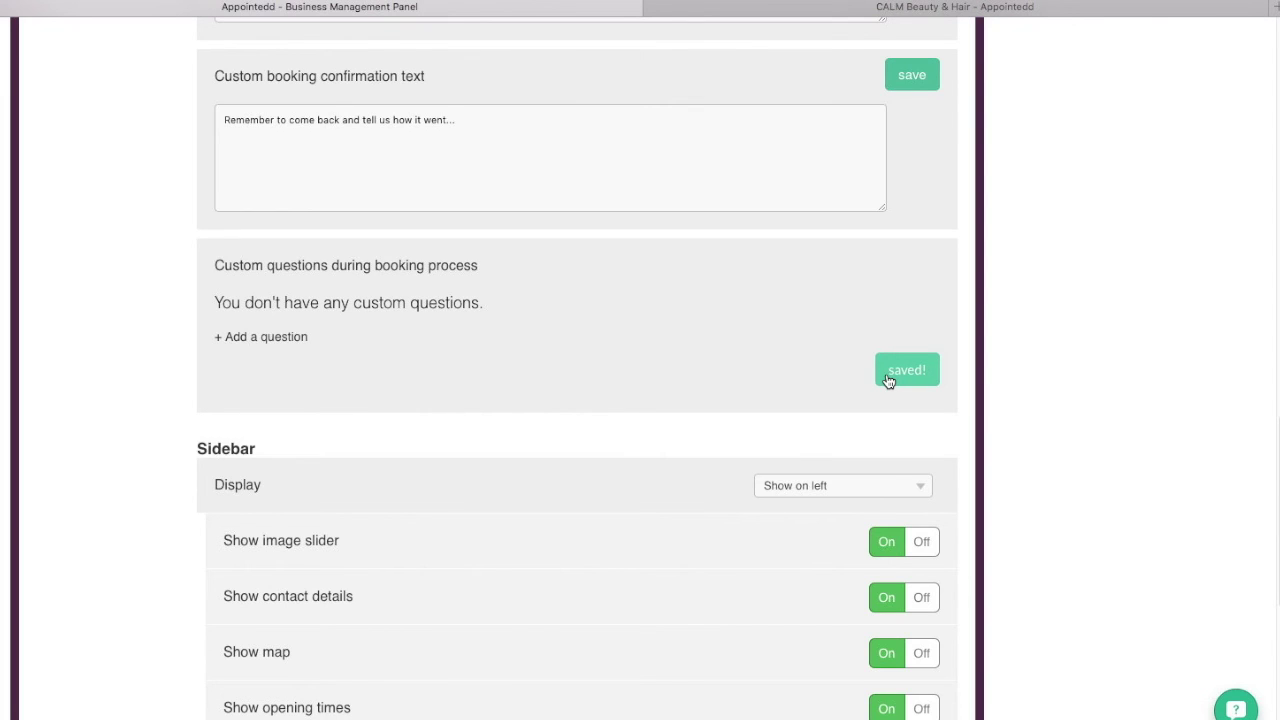
scroll(888, 378, "up", 15)
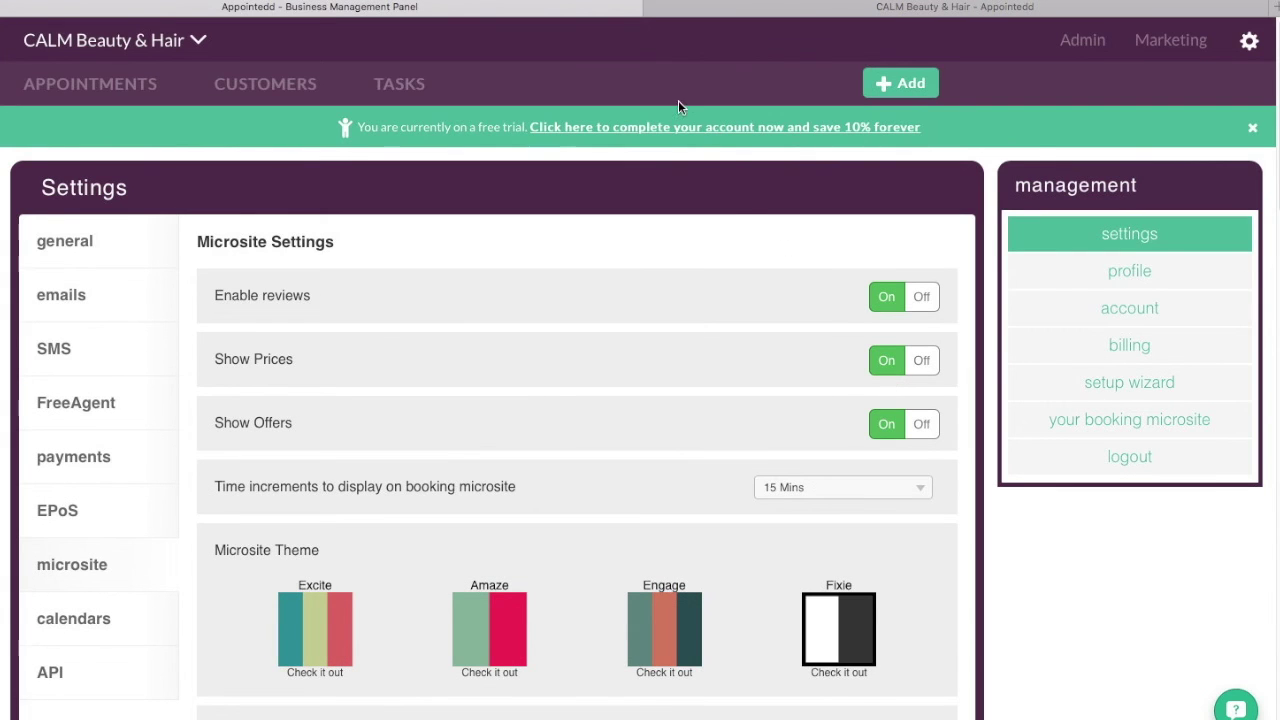
left_click(752, 9)
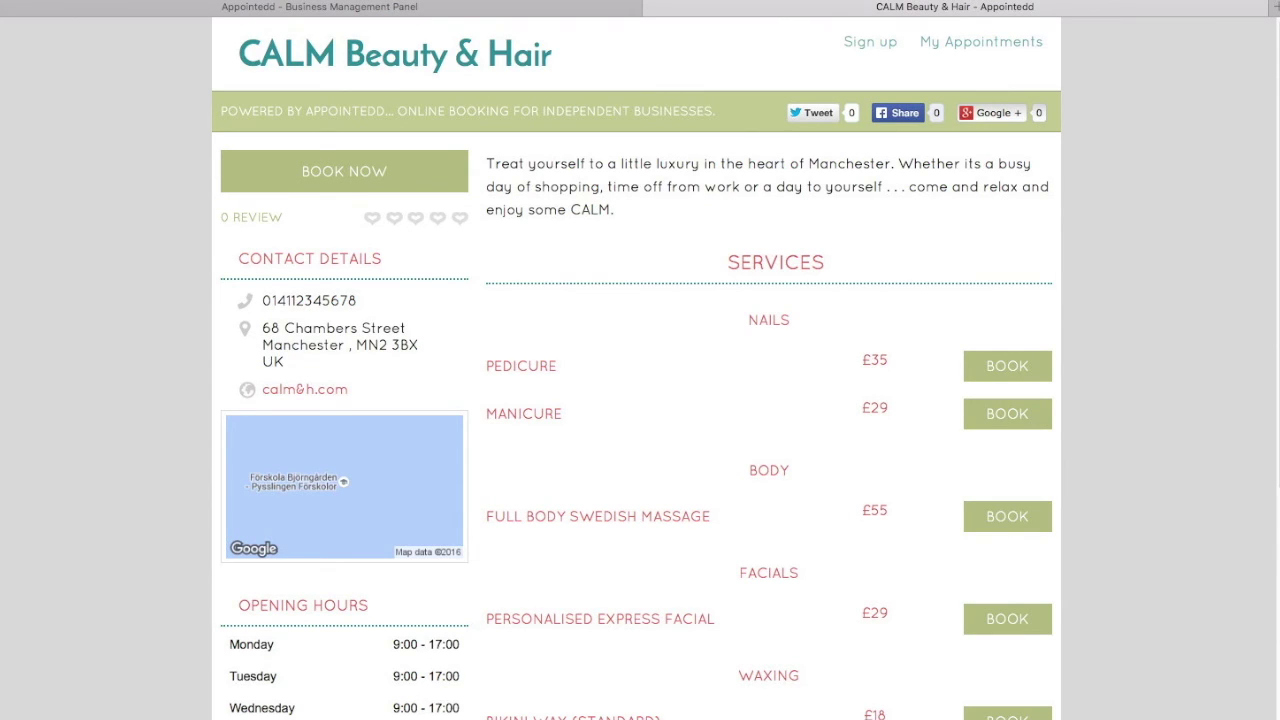
- Reload the CALM Beauty & Hair microsite and scroll through it in the new Fixie theme
key("super+r")
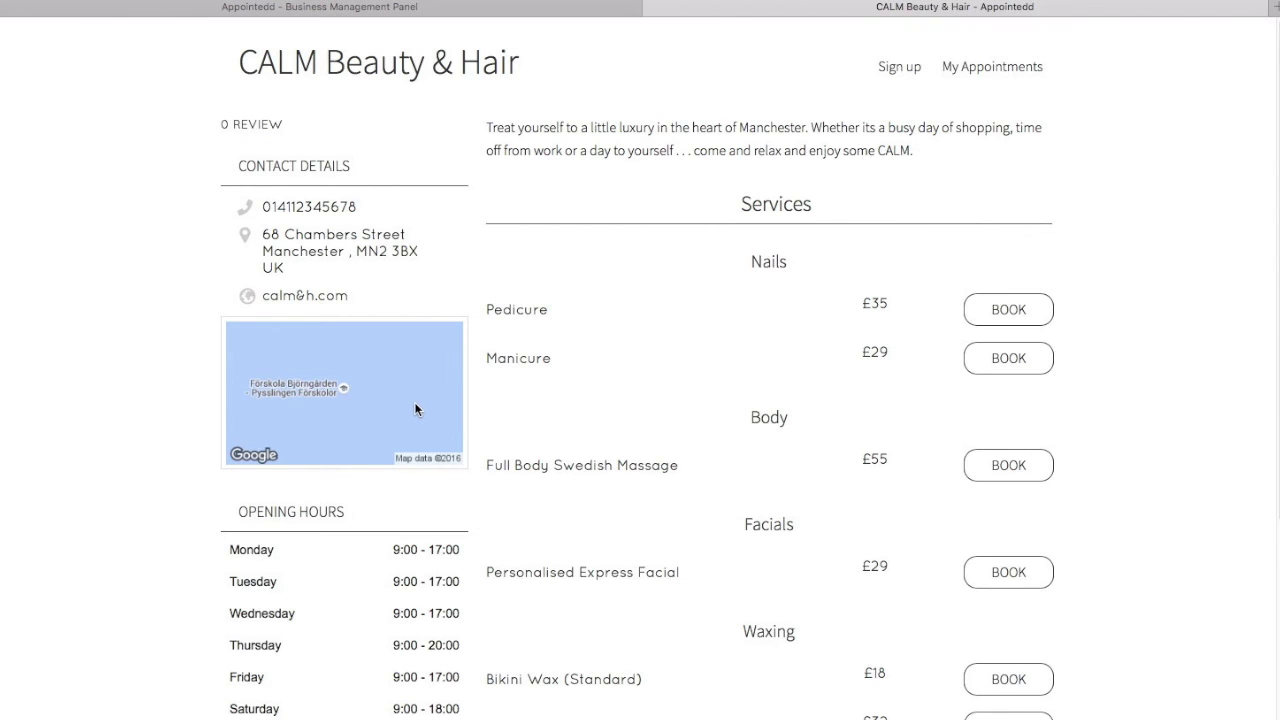
scroll(404, 414, "down", 3)
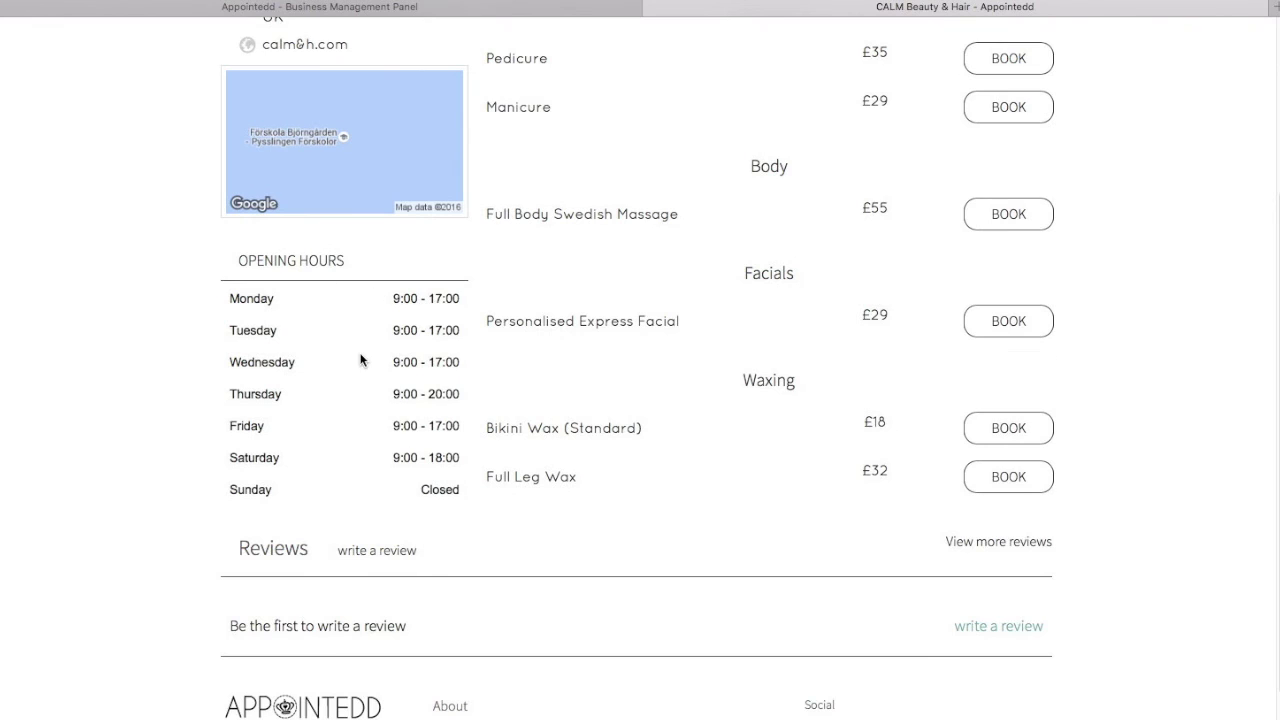
scroll(767, 478, "up", 3)
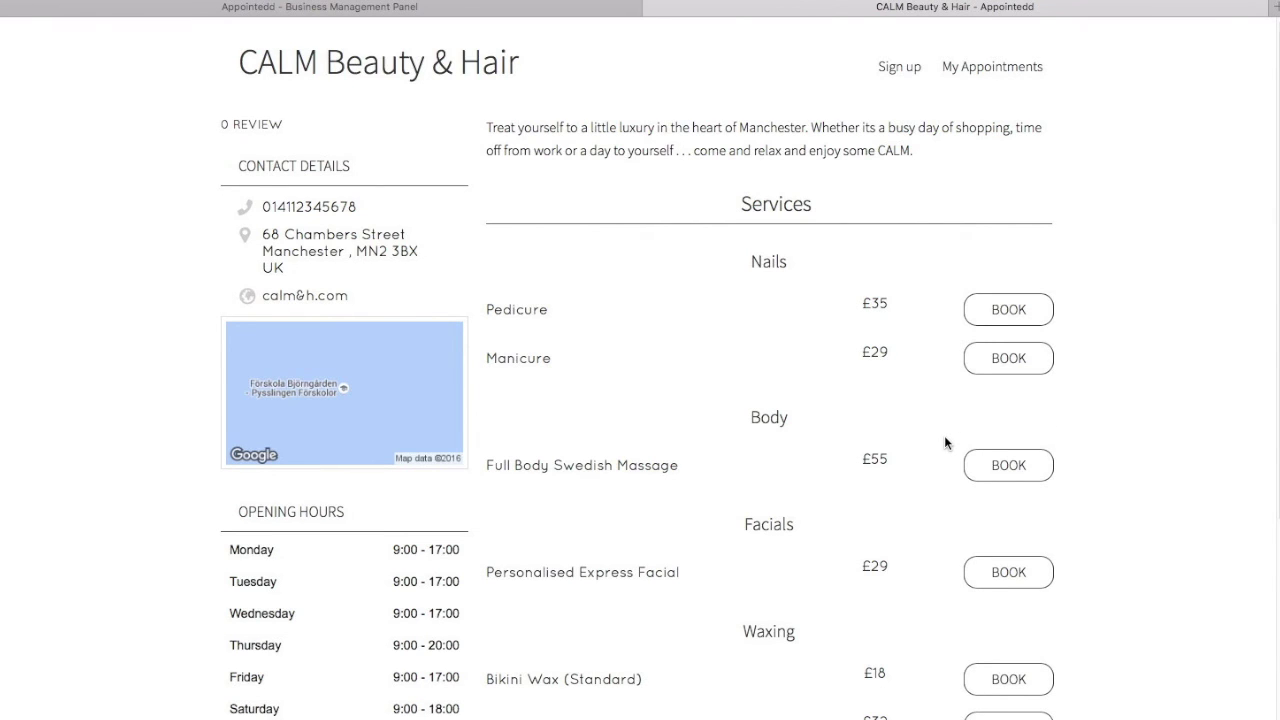
scroll(944, 442, "down", 2)
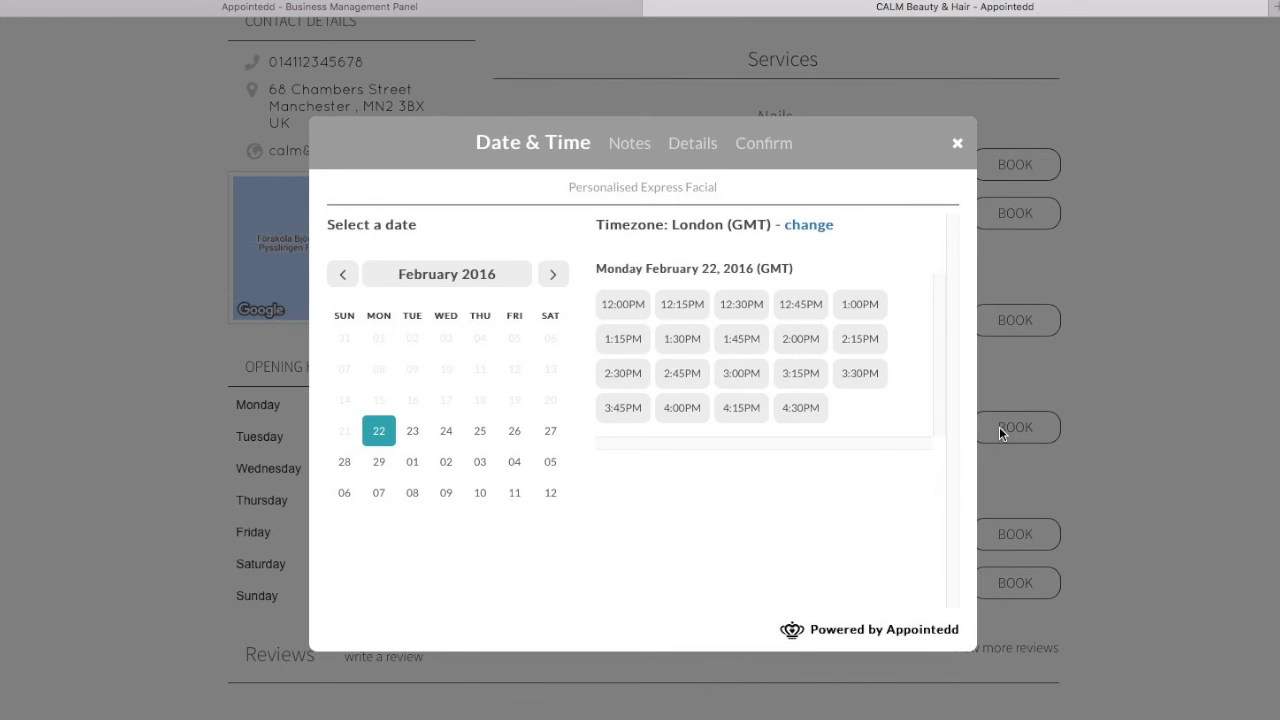
- Choose Thursday 25 February at 1:00 PM and add the note 'Looking forward to coming in!'
left_click(482, 436)
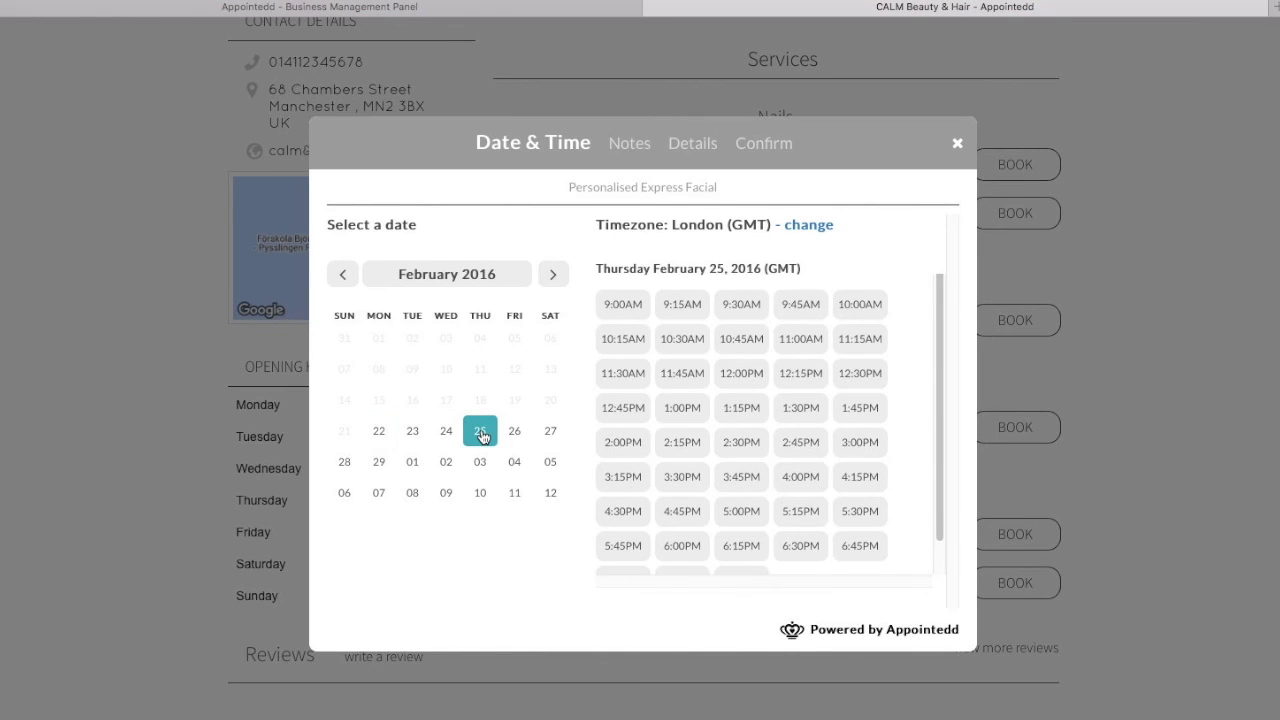
left_click(683, 409)
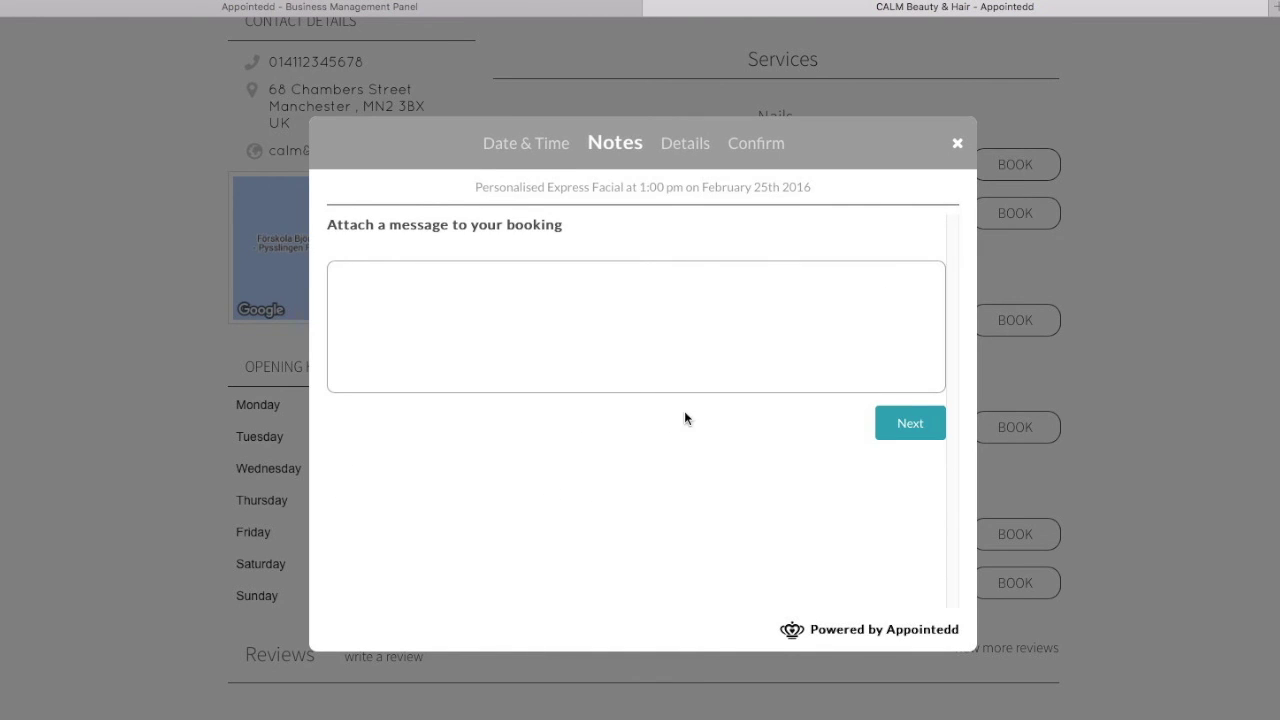
left_click(629, 321)
type("W")
key("BackSpace")
type("Looking forward to coming in")
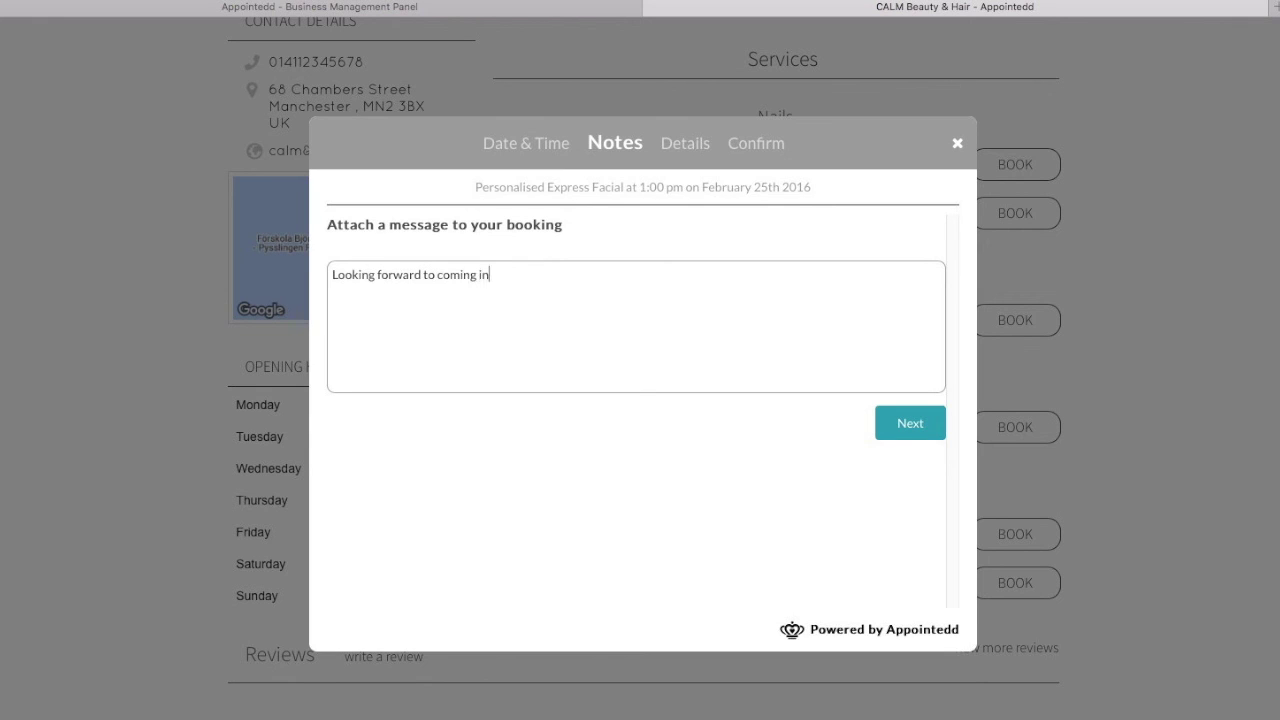
type("!")
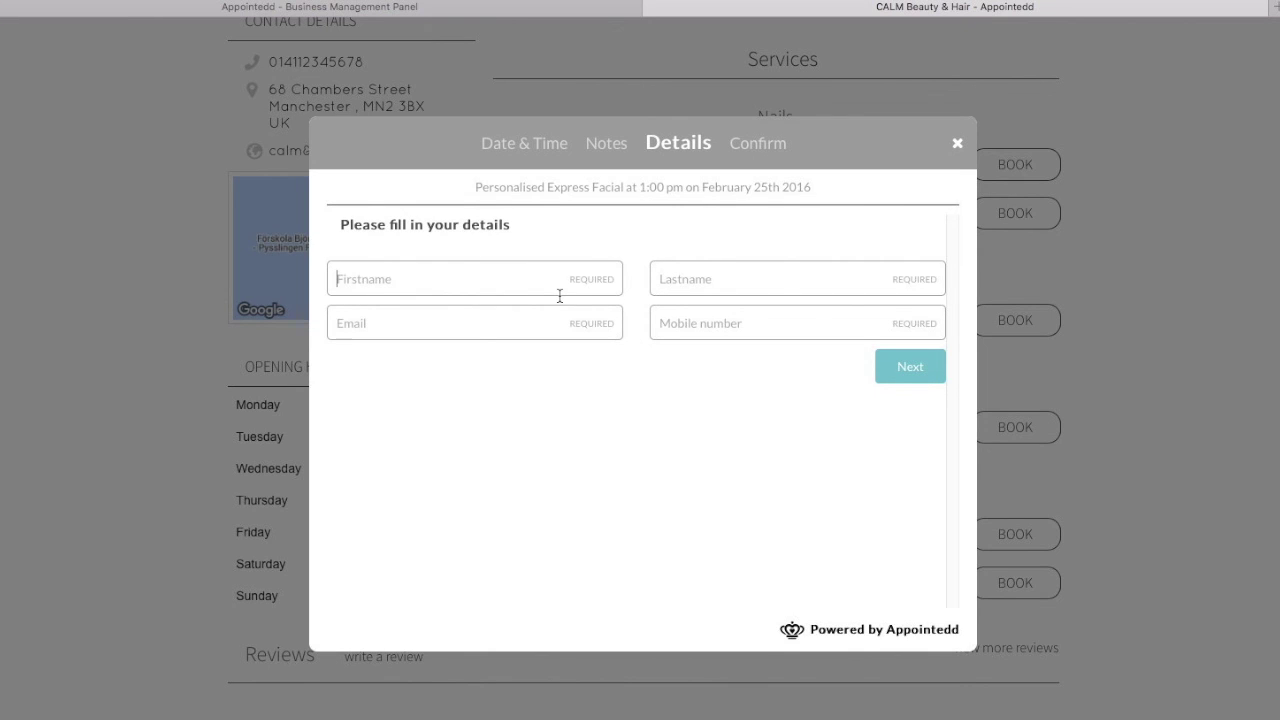
- Enter the customer's name, e-mail and mobile number, then confirm and place the booking
key("Tab")
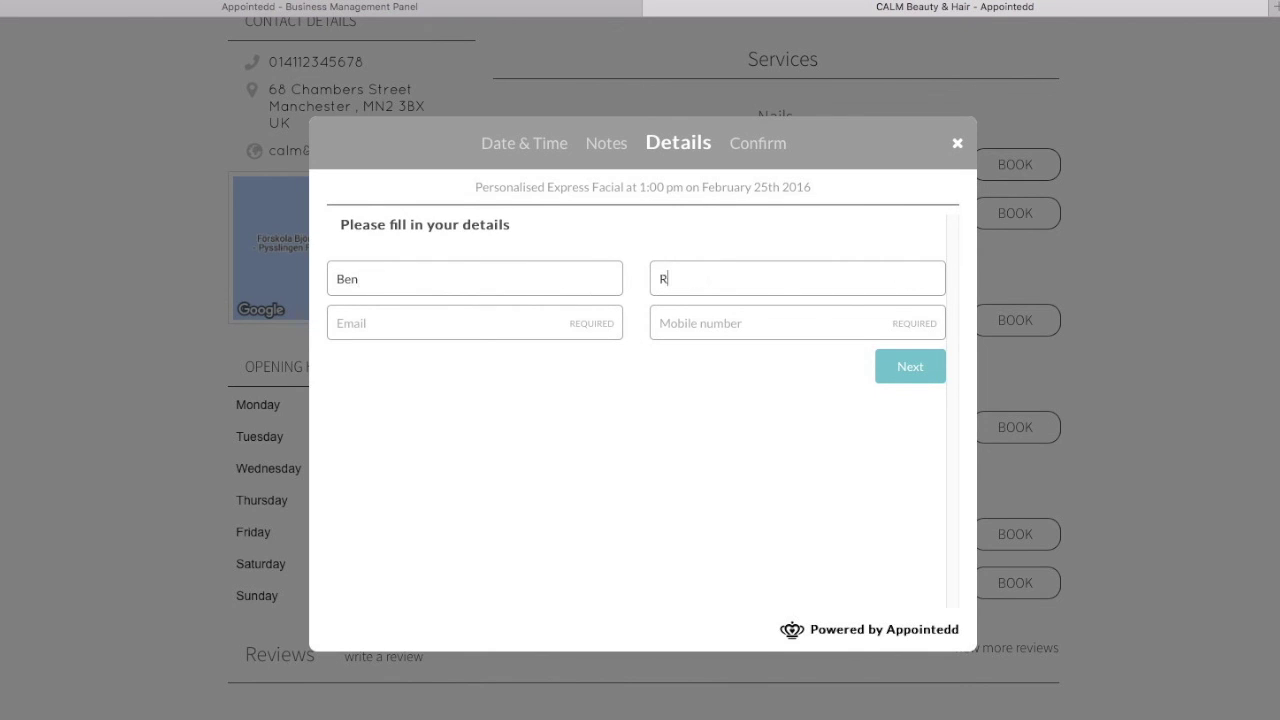
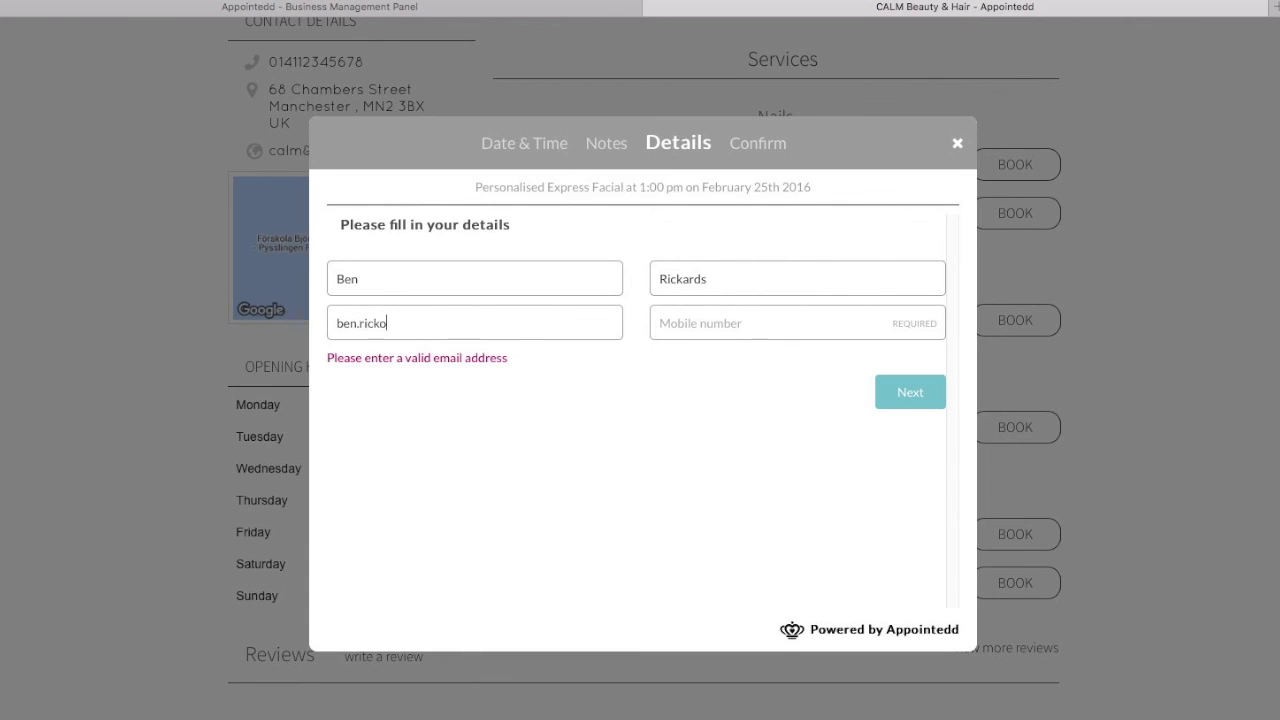
key("Tab")
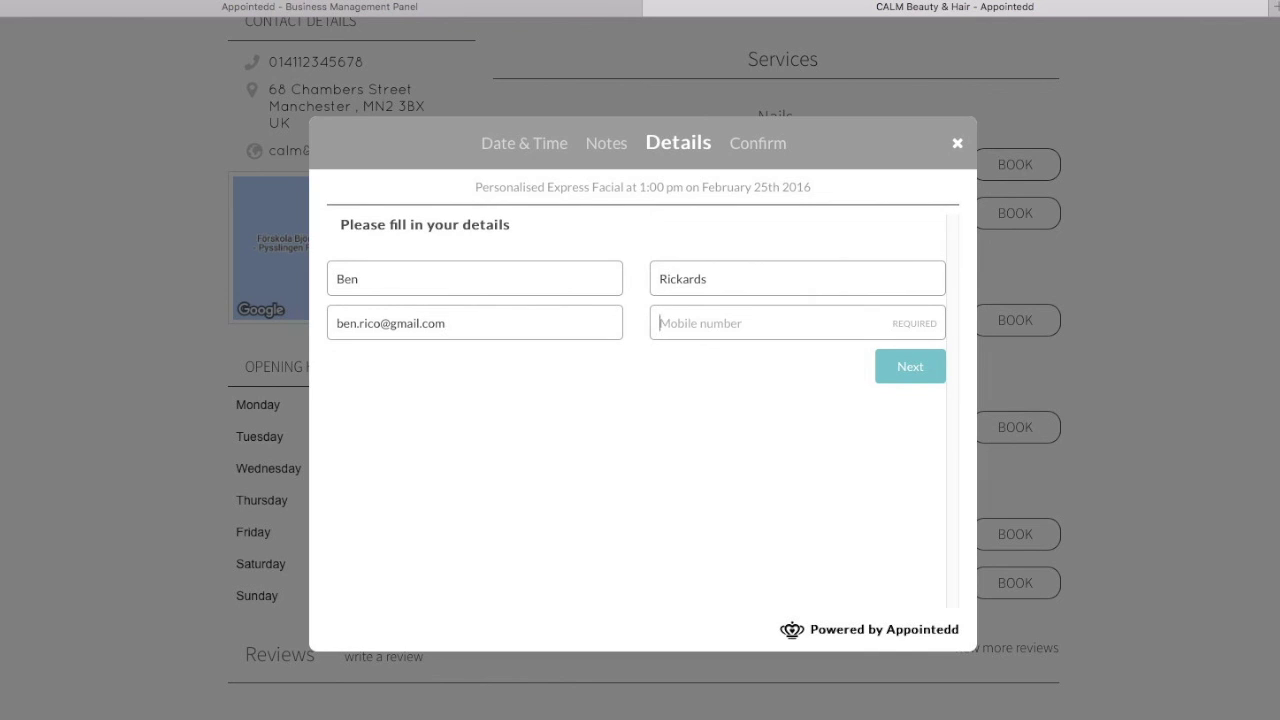
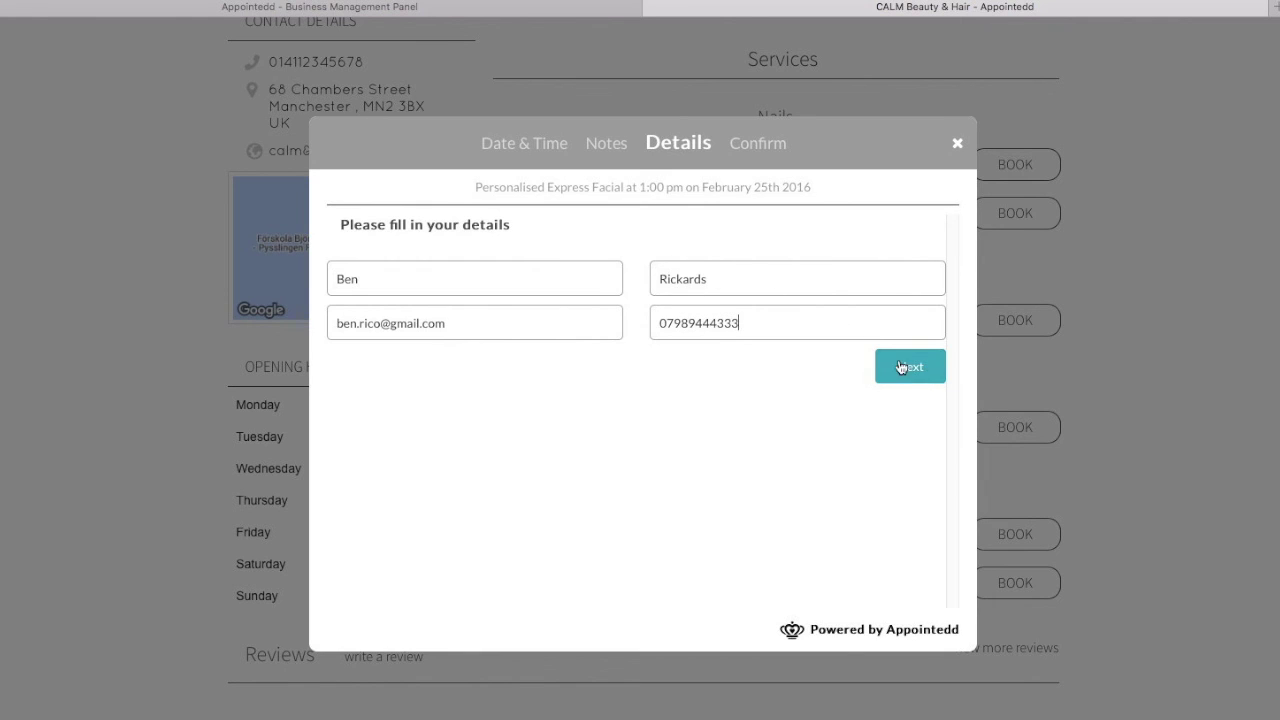
left_click(909, 368)
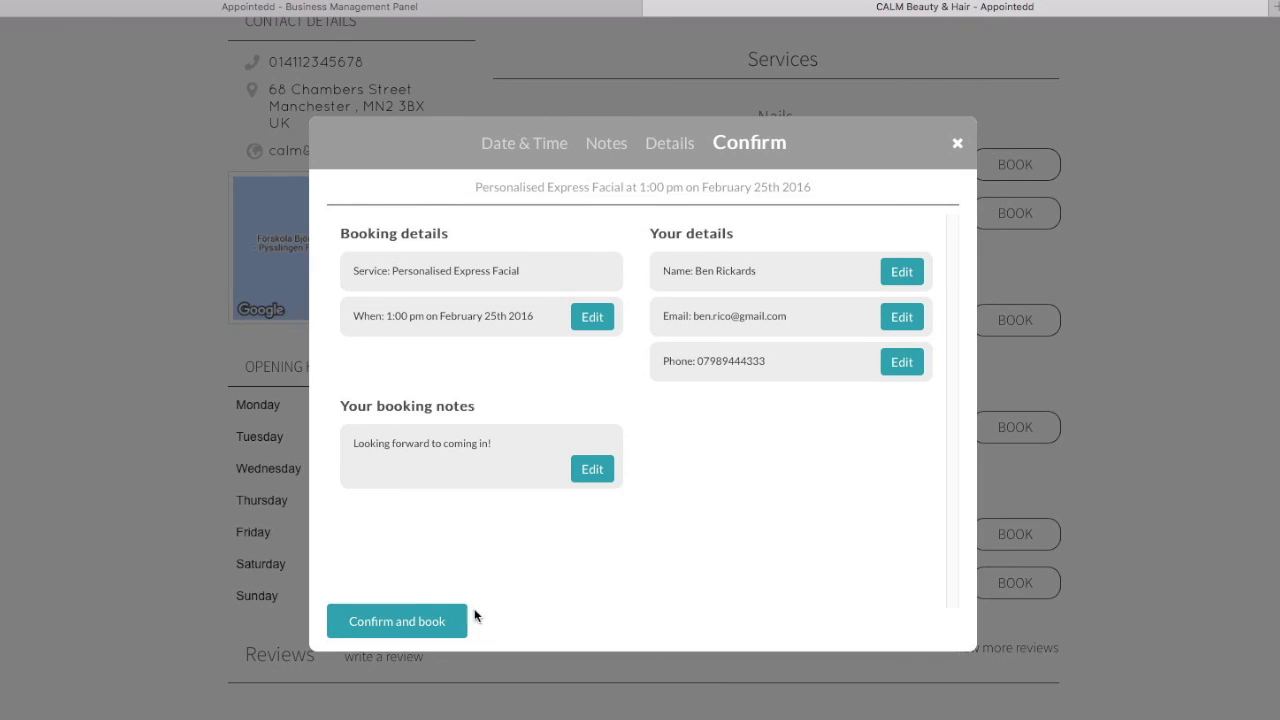
left_click(408, 621)
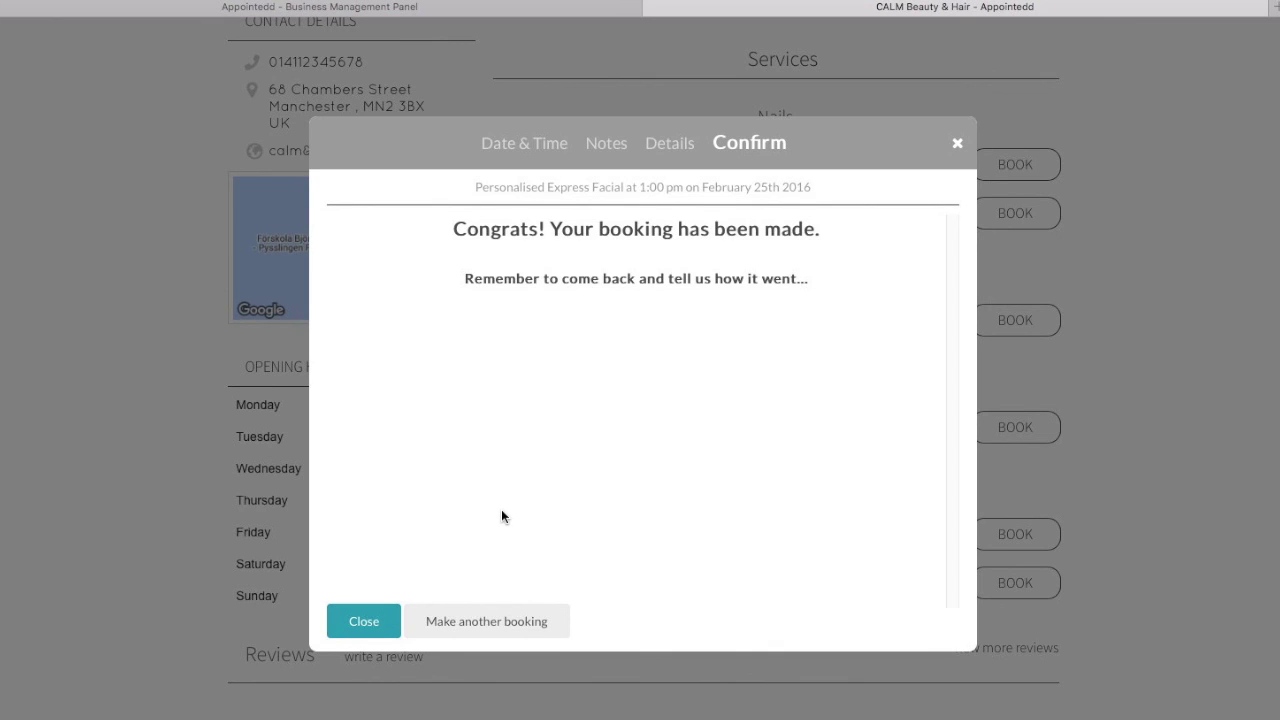
left_click(363, 621)
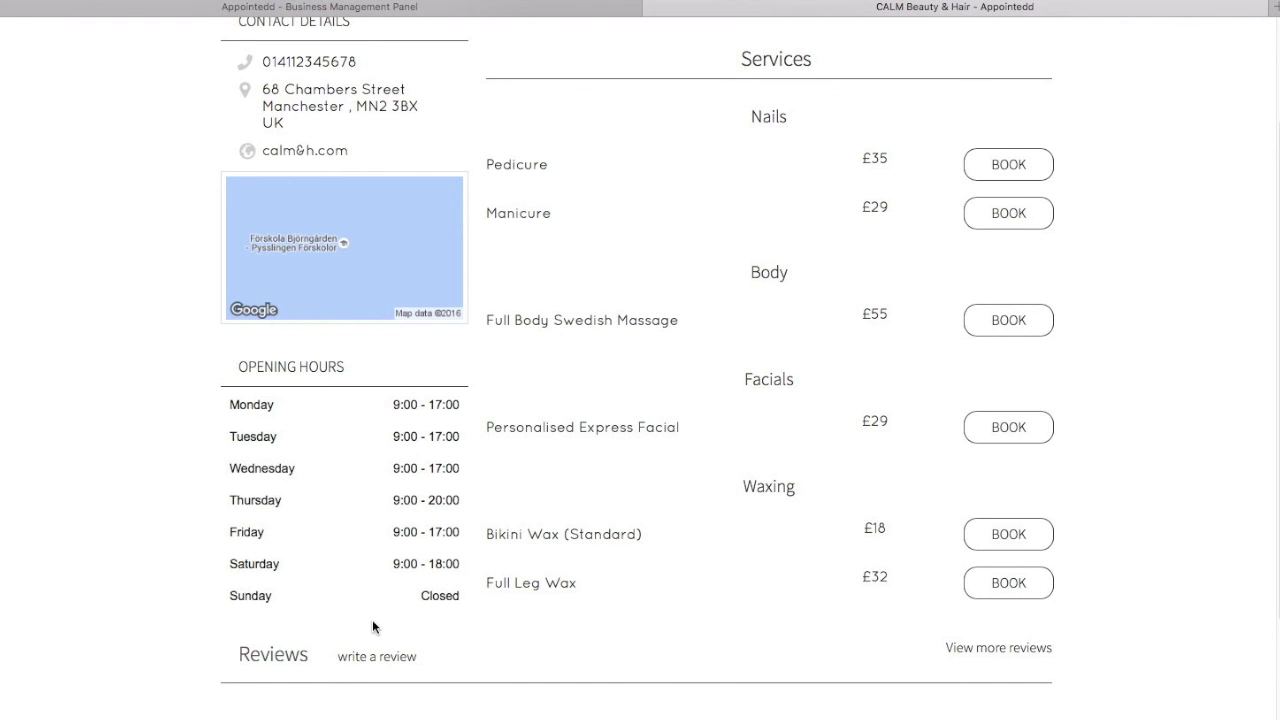
- Open the 1:00 pm facial booking on Thursday 25 February in the appointment book
left_click(498, 13)
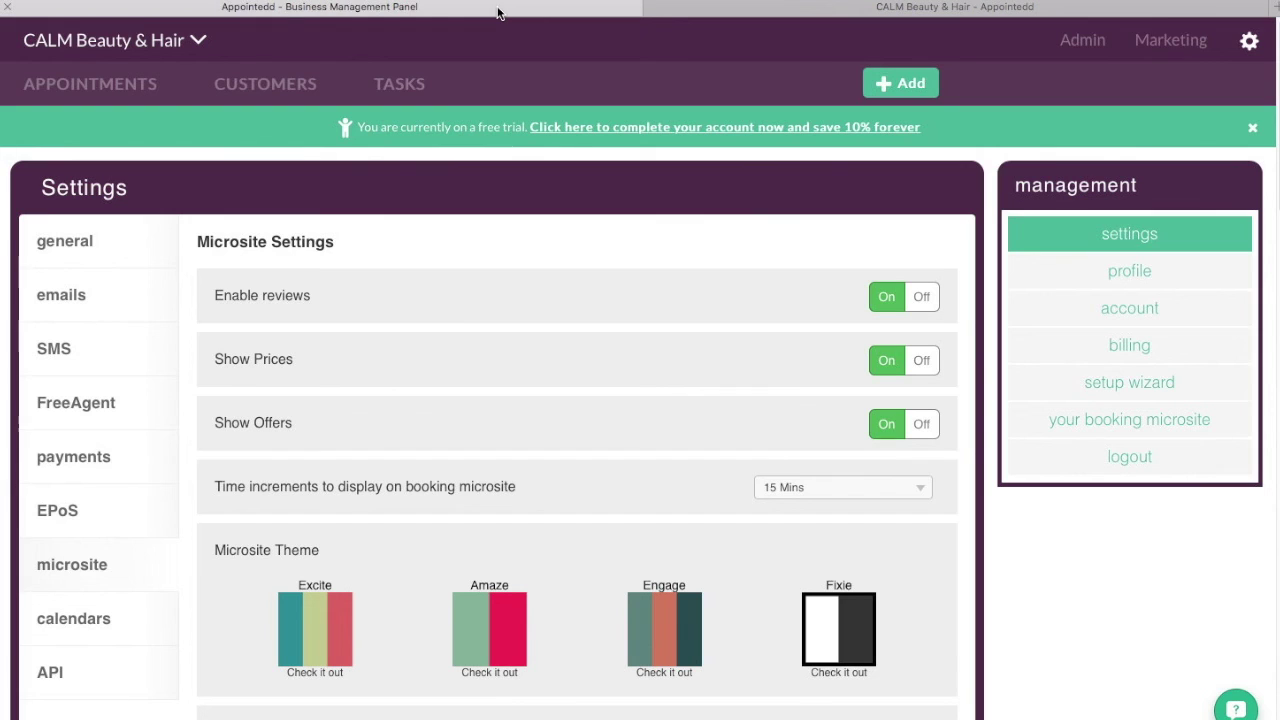
left_click(117, 90)
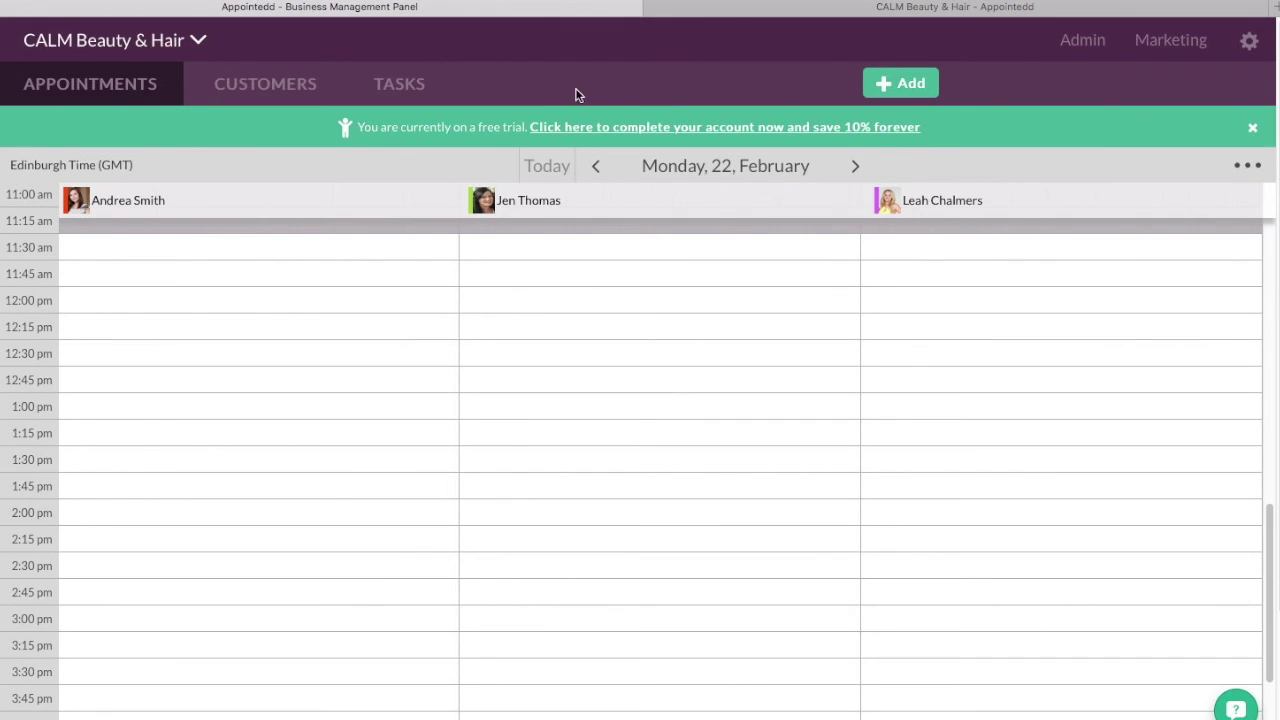
left_click(856, 168)
left_click(856, 168)
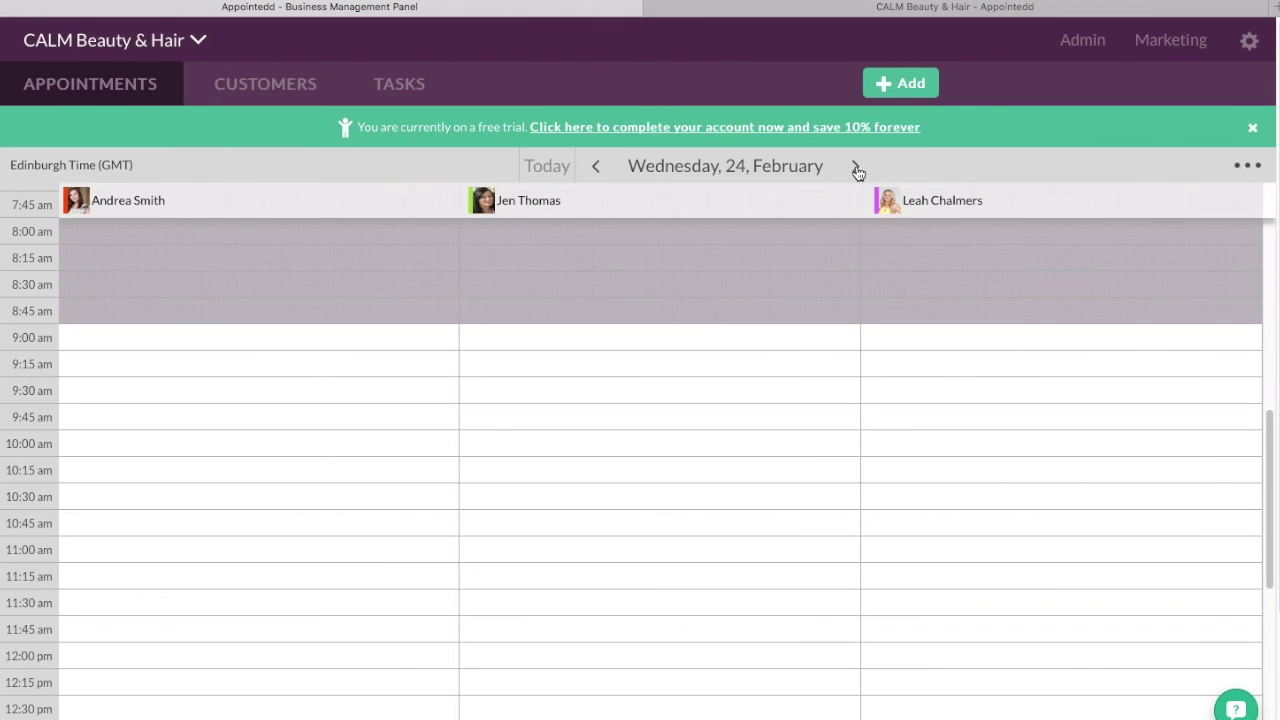
left_click(856, 169)
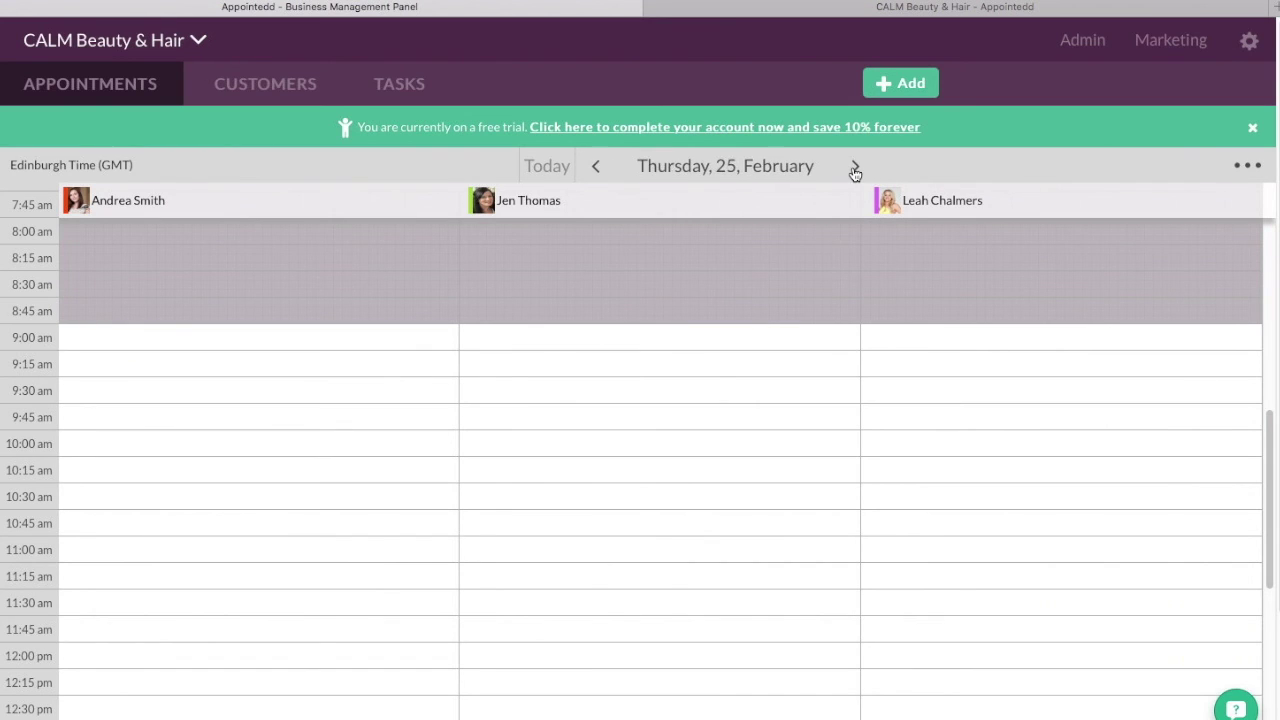
scroll(855, 173, "down", 3)
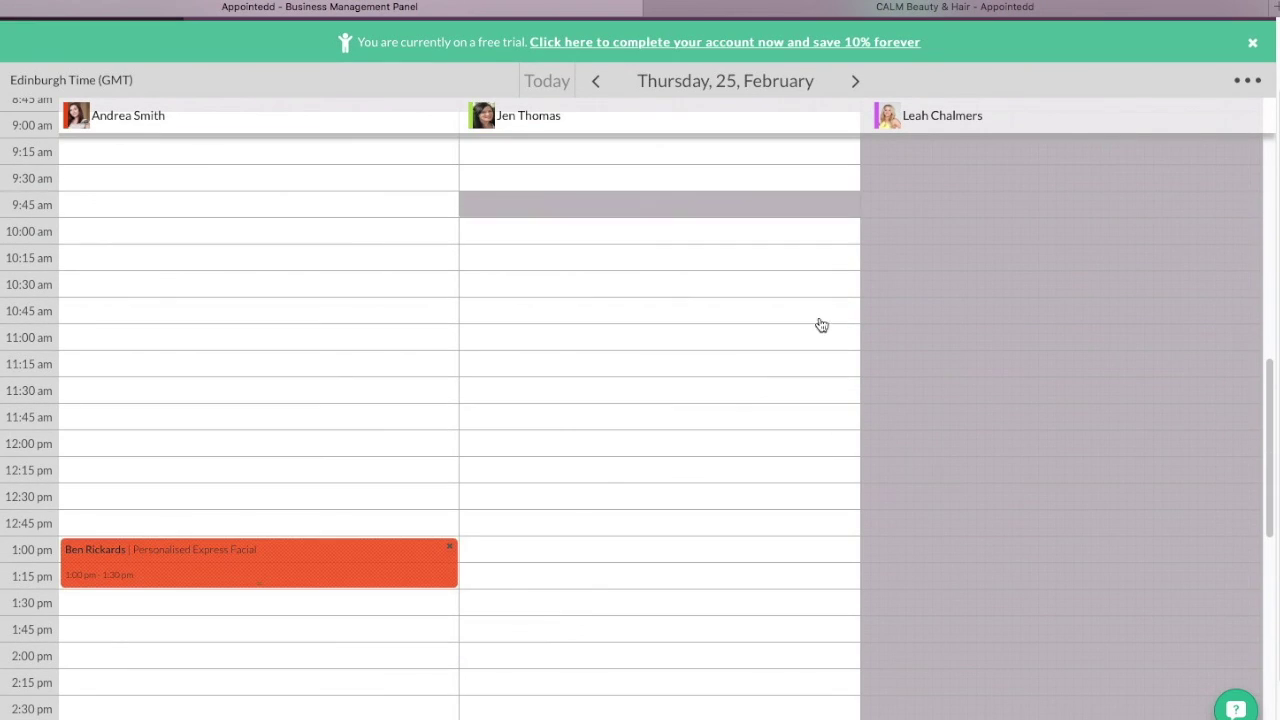
left_click(248, 567)
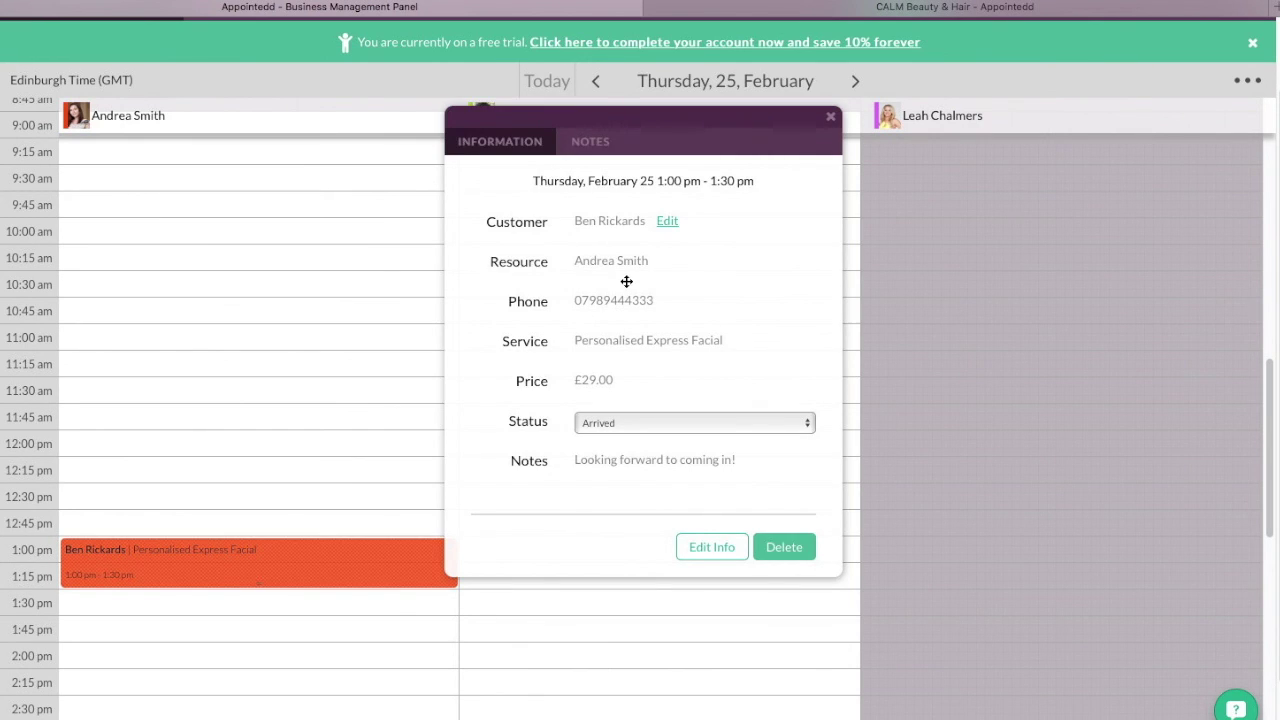
- Edit and save the booking's customer details, then close the appointment details
left_click(667, 221)
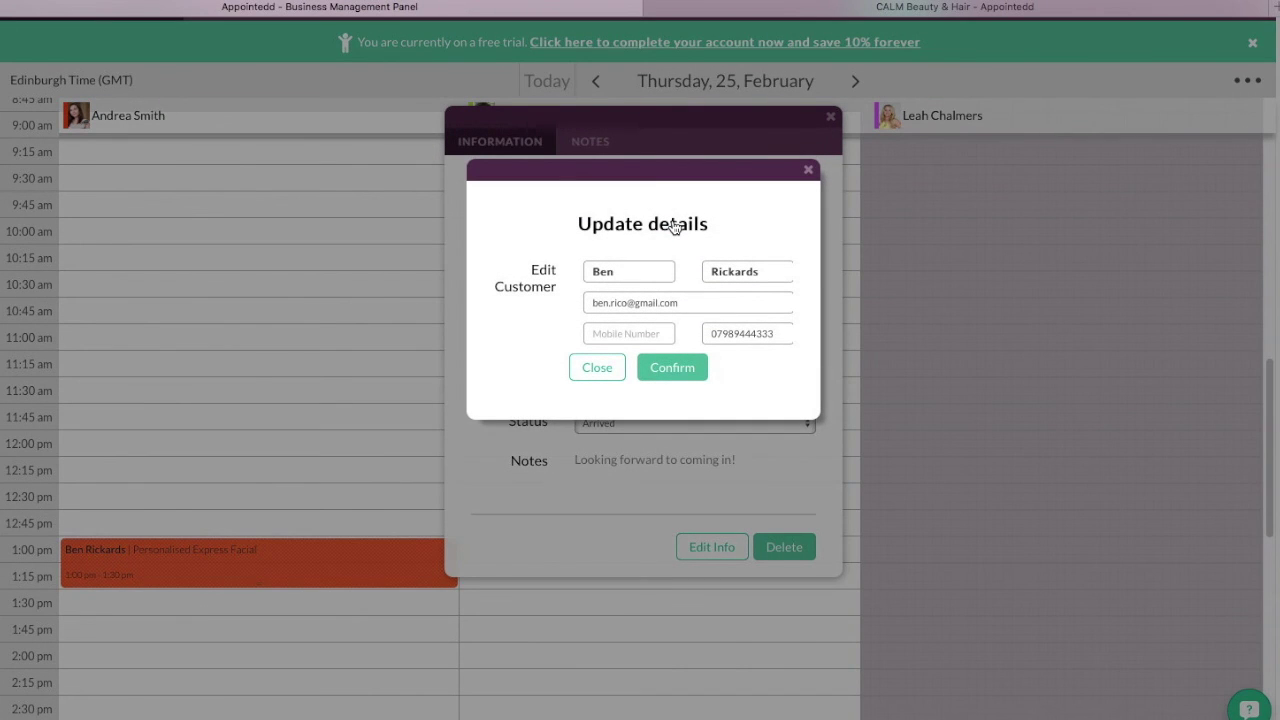
left_click(673, 369)
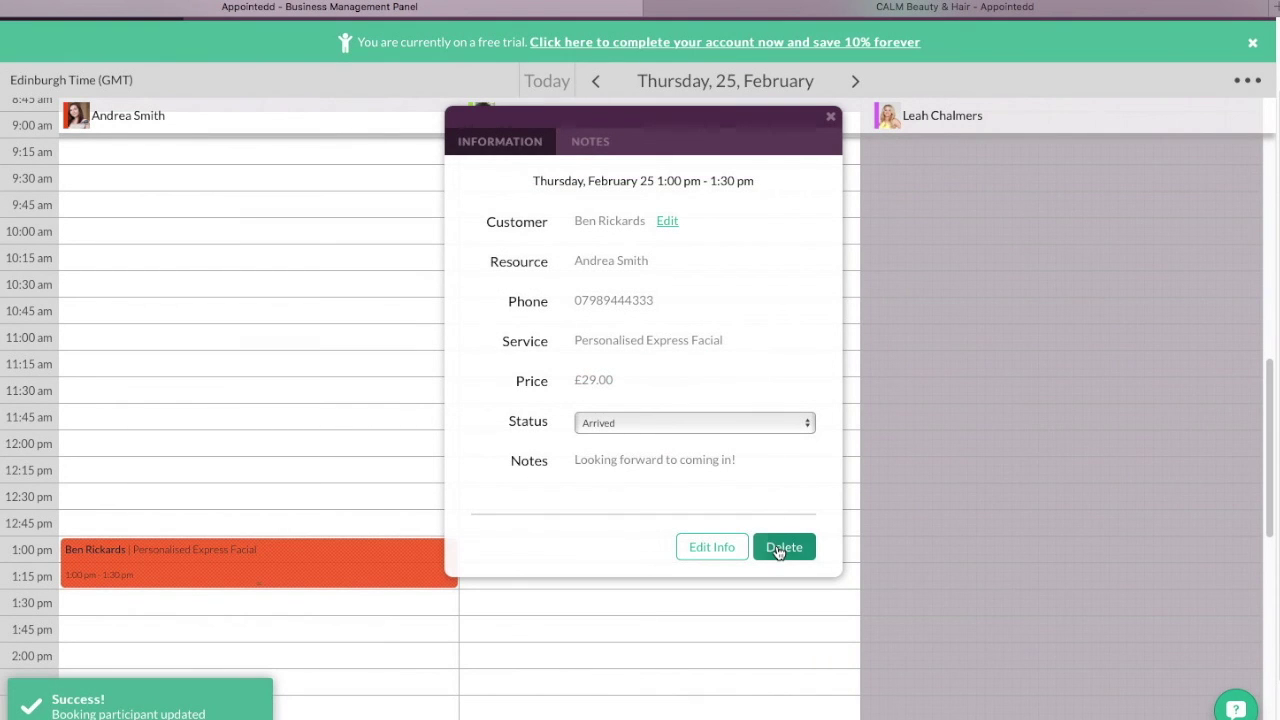
left_click(830, 117)
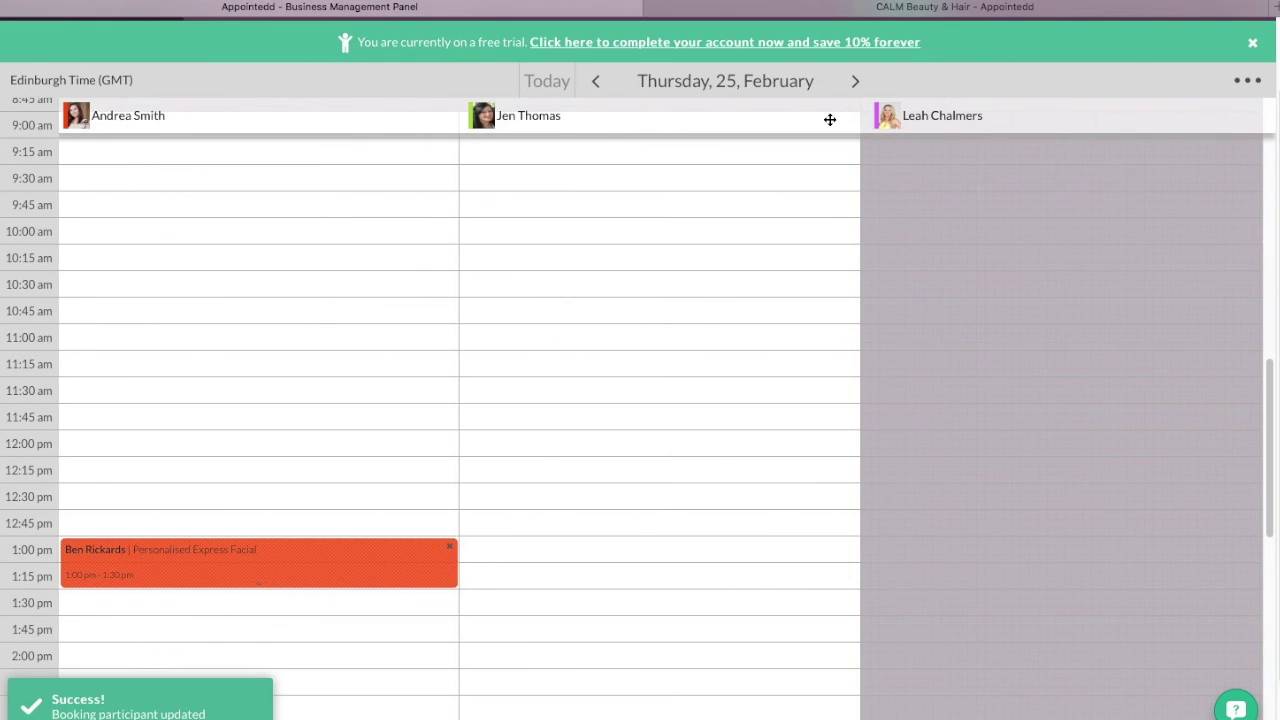